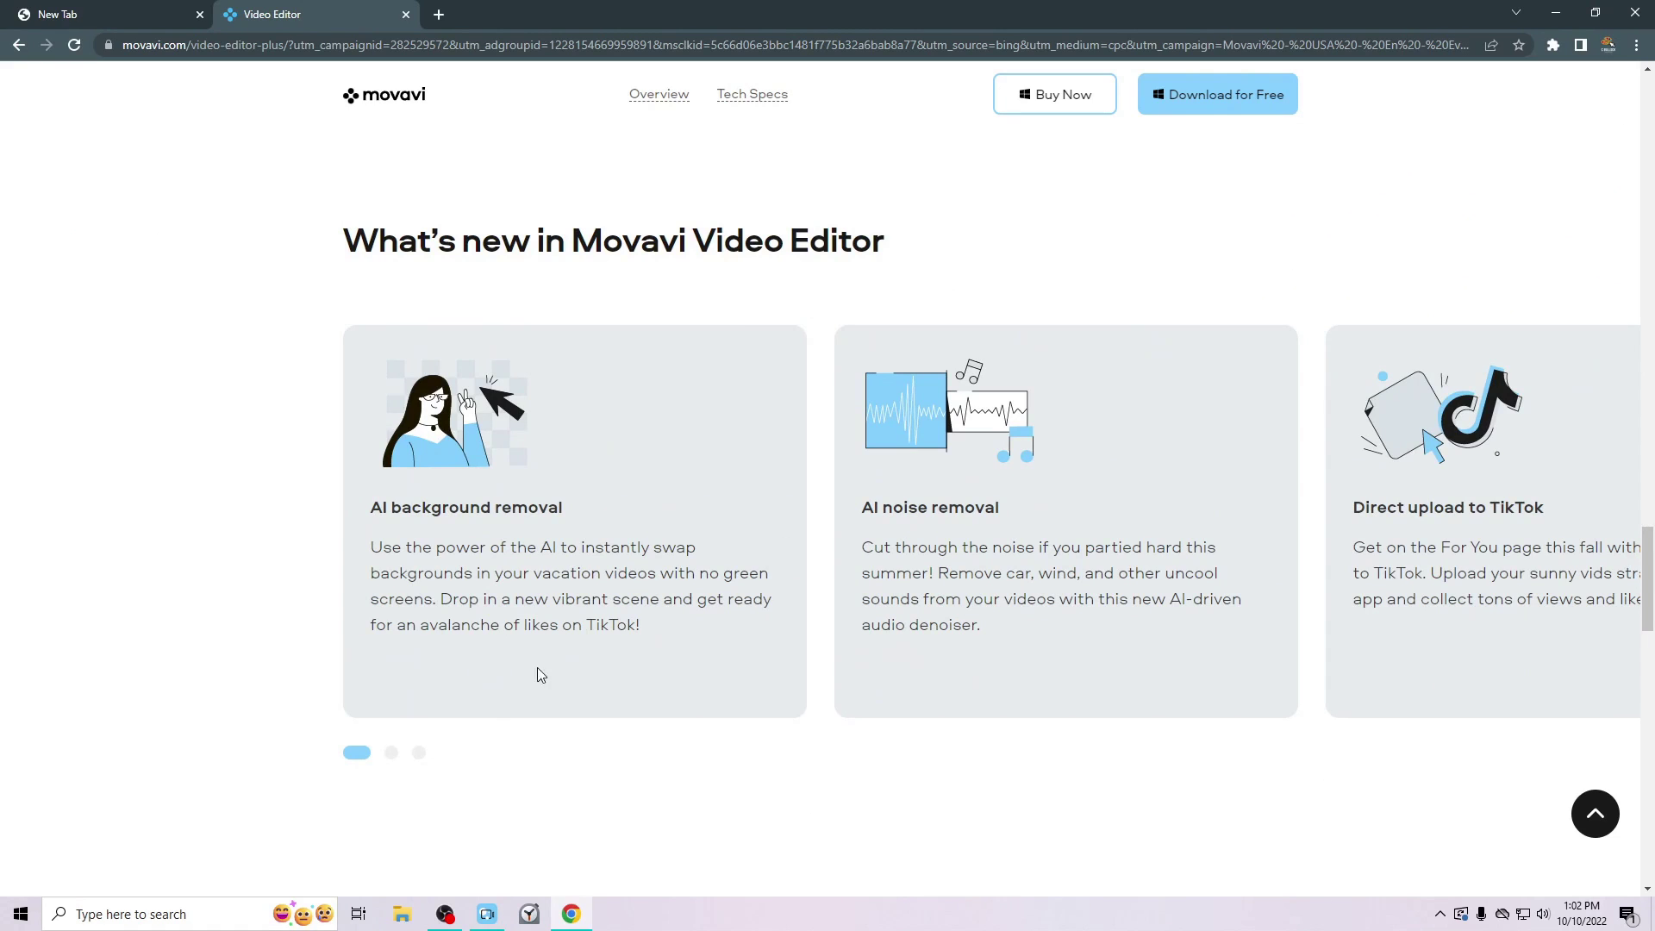
Swipe the What's new carousel to reveal more Video Editor 2023 feature cards
left_click_drag(536, 667, 211, 654)
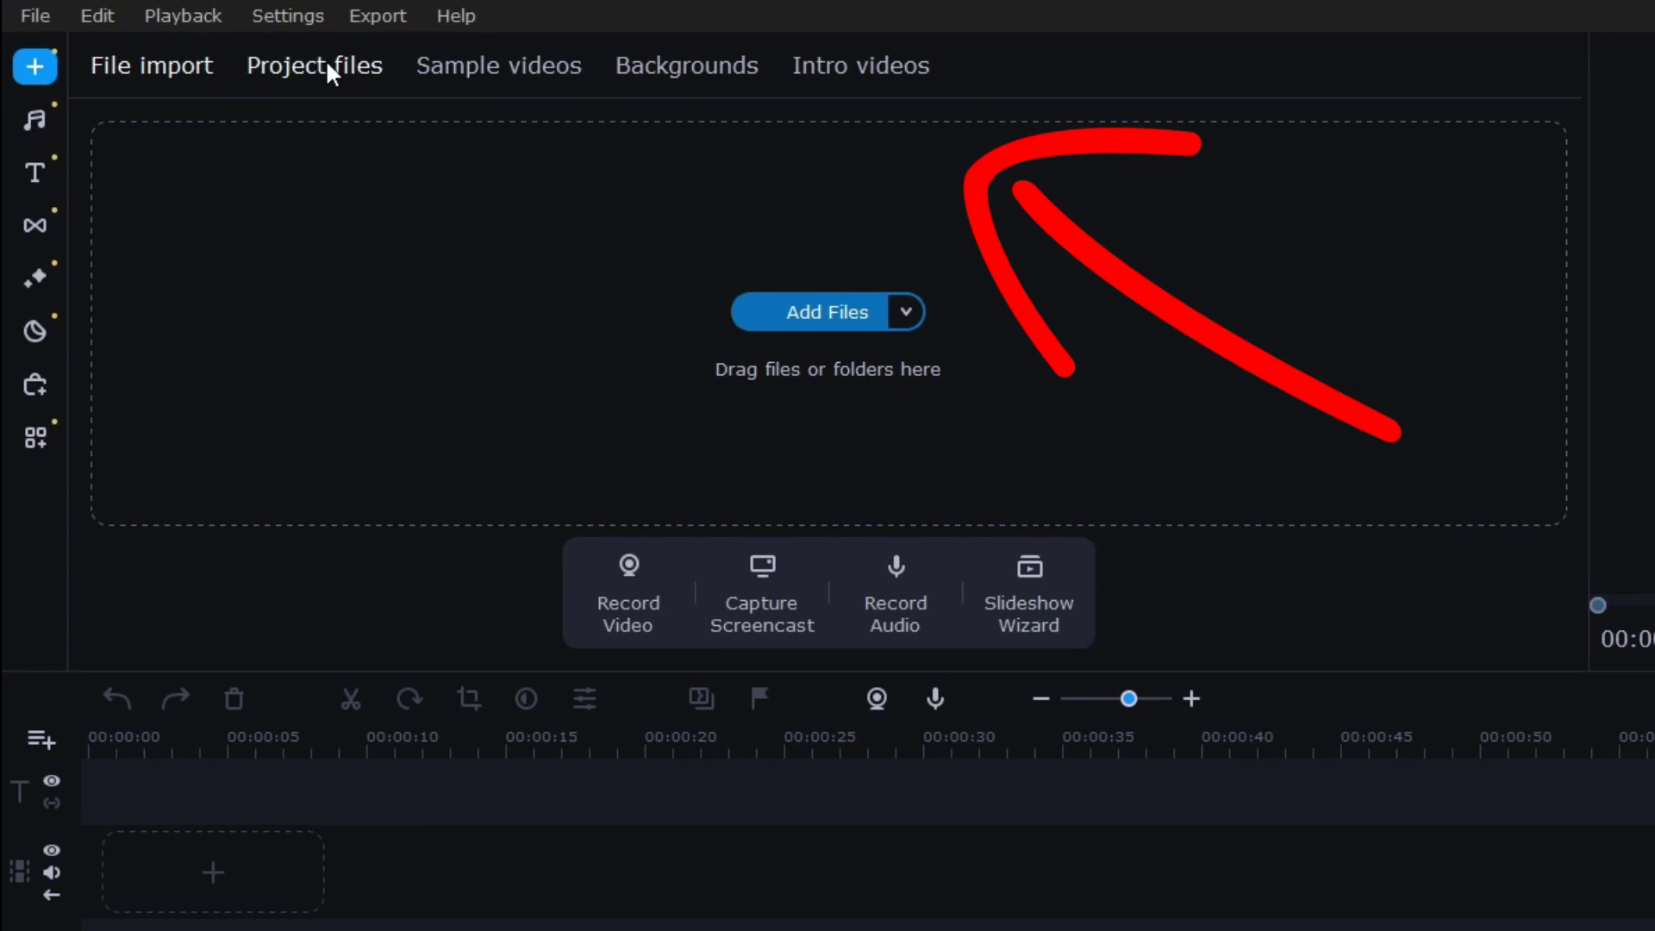
Look through the project files, sample video clips and background images grids
left_click(326, 60)
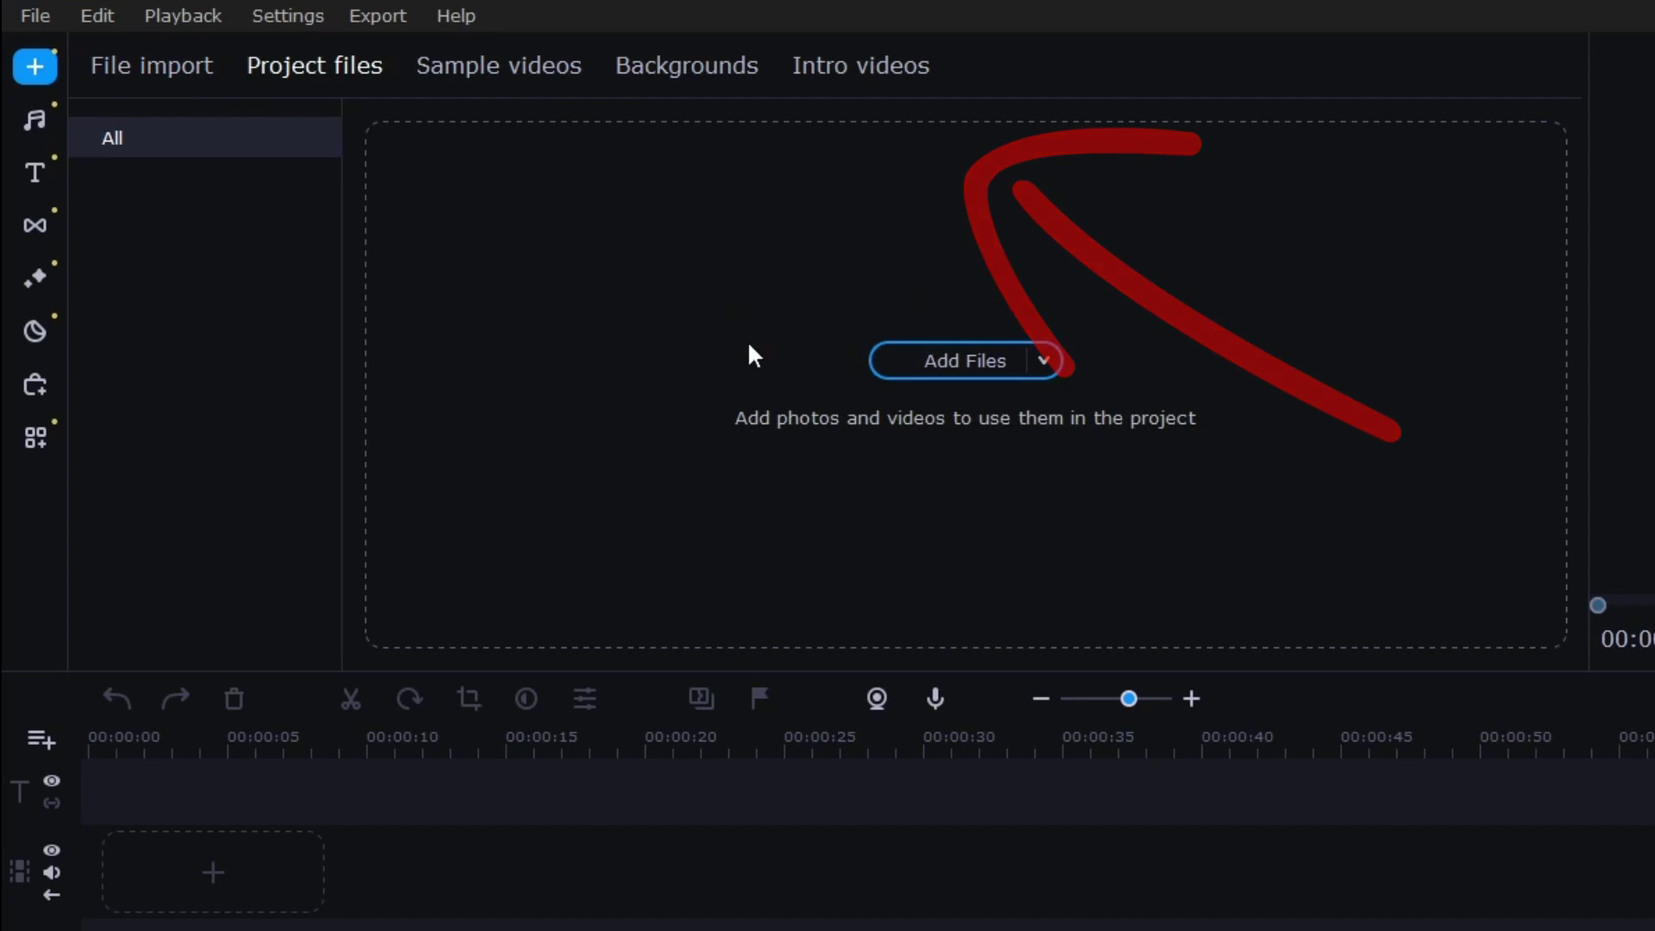
left_click(504, 55)
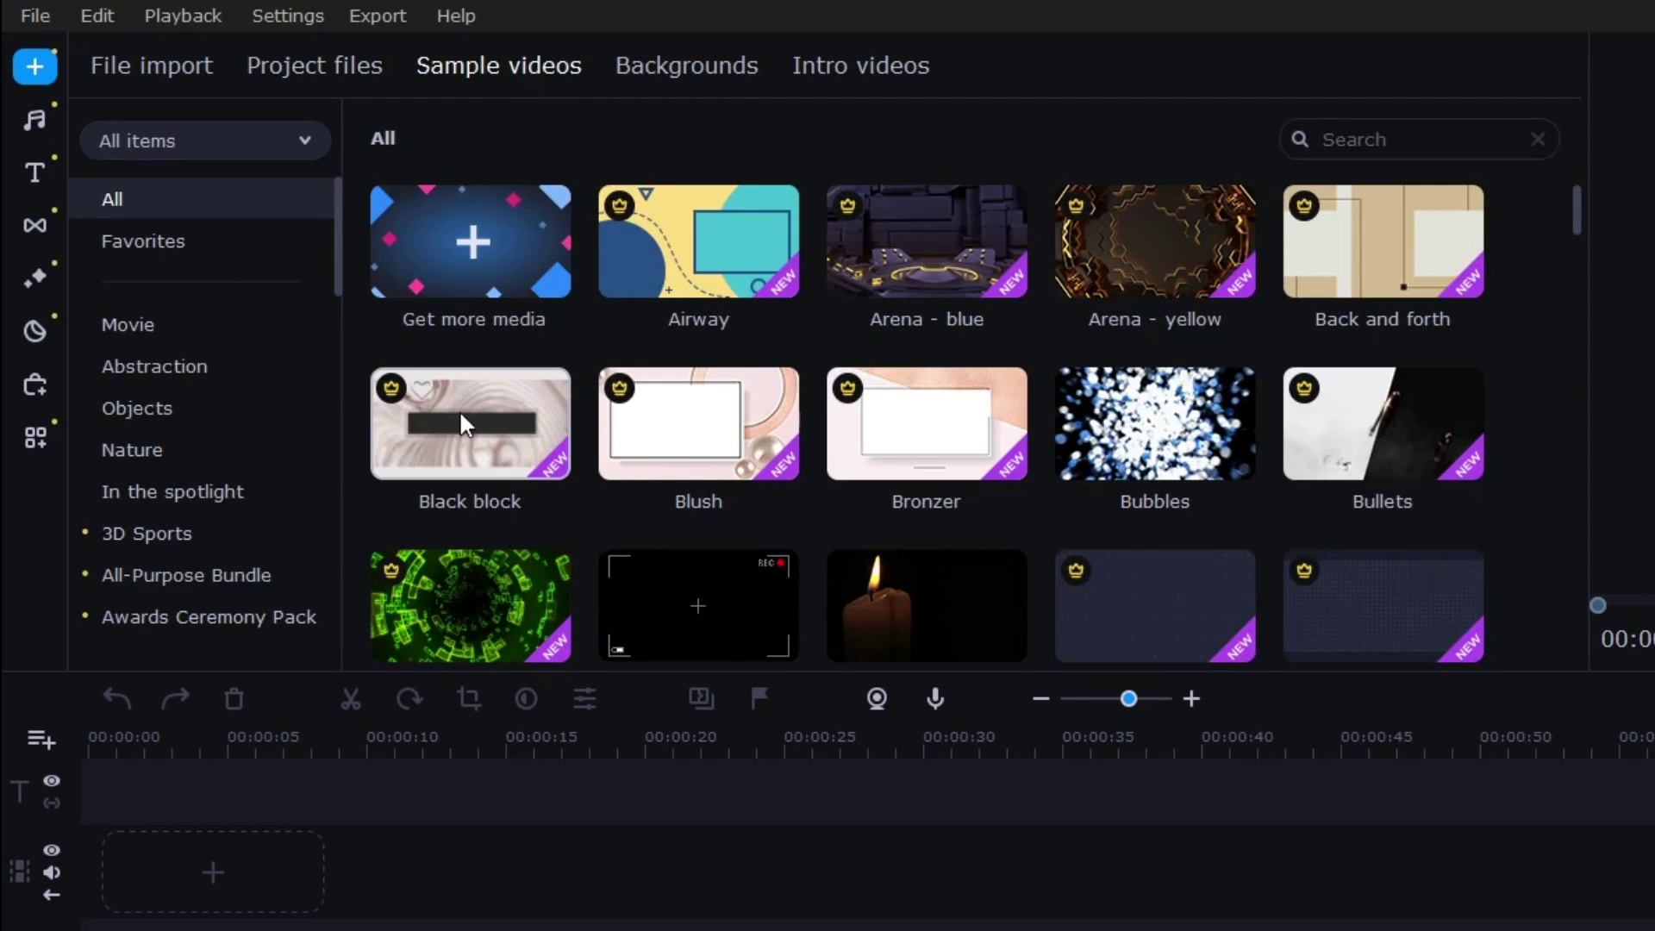
scroll(1096, 521, "down", 3)
left_click(755, 80)
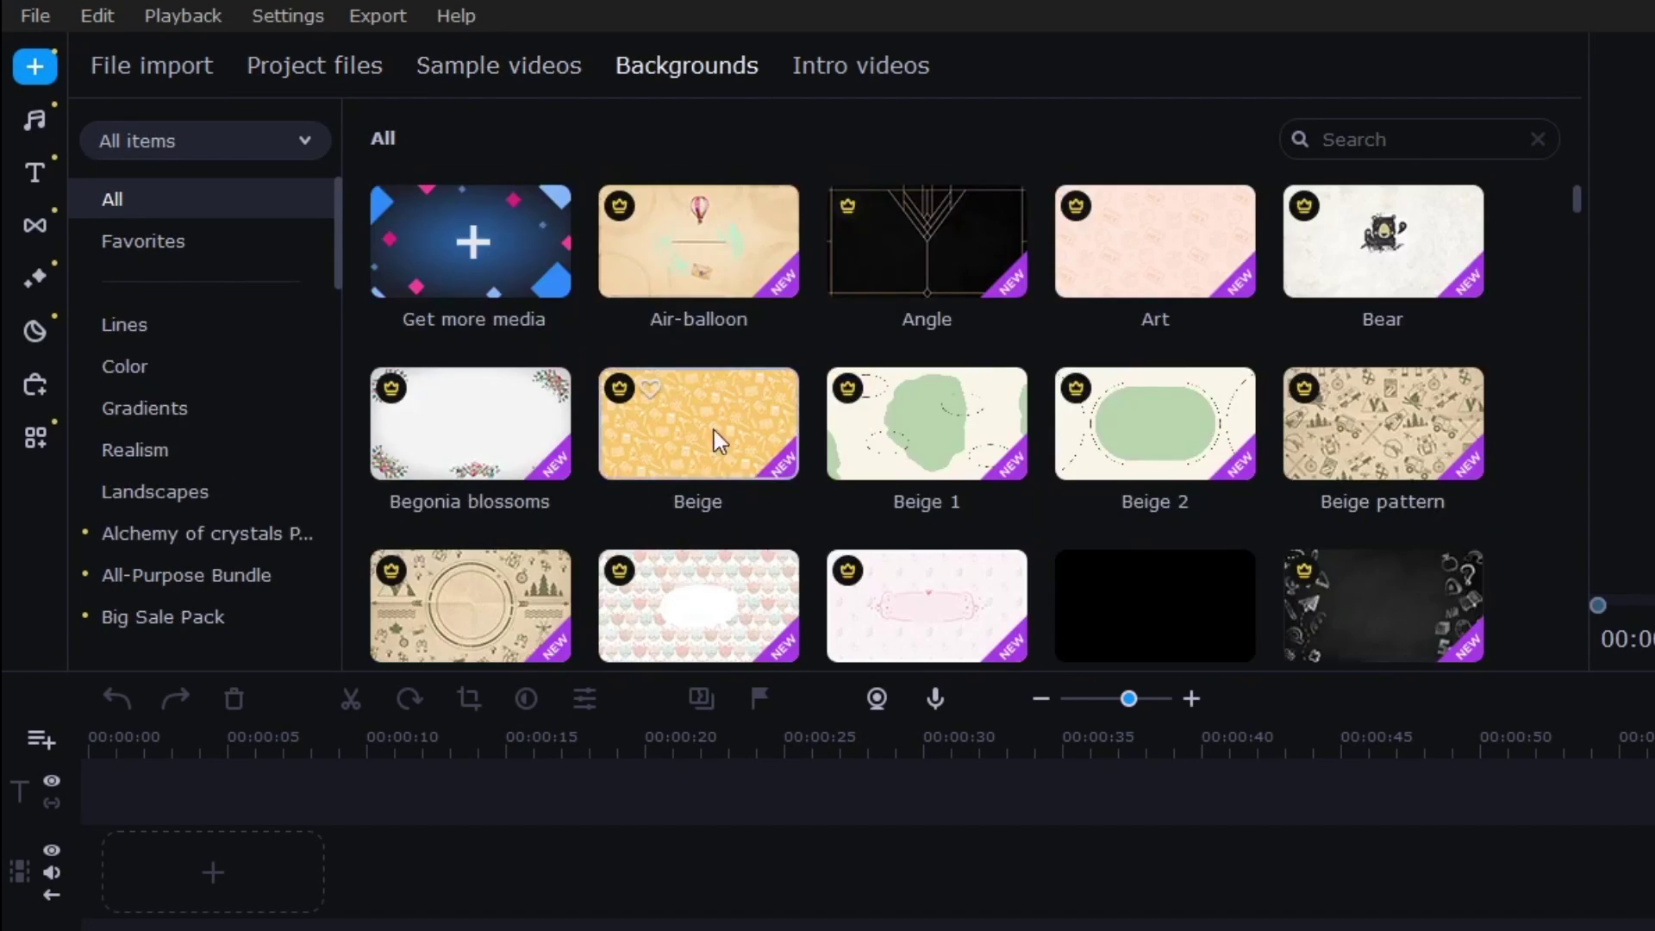
scroll(841, 426, "down", 6)
scroll(1146, 464, "up", 8)
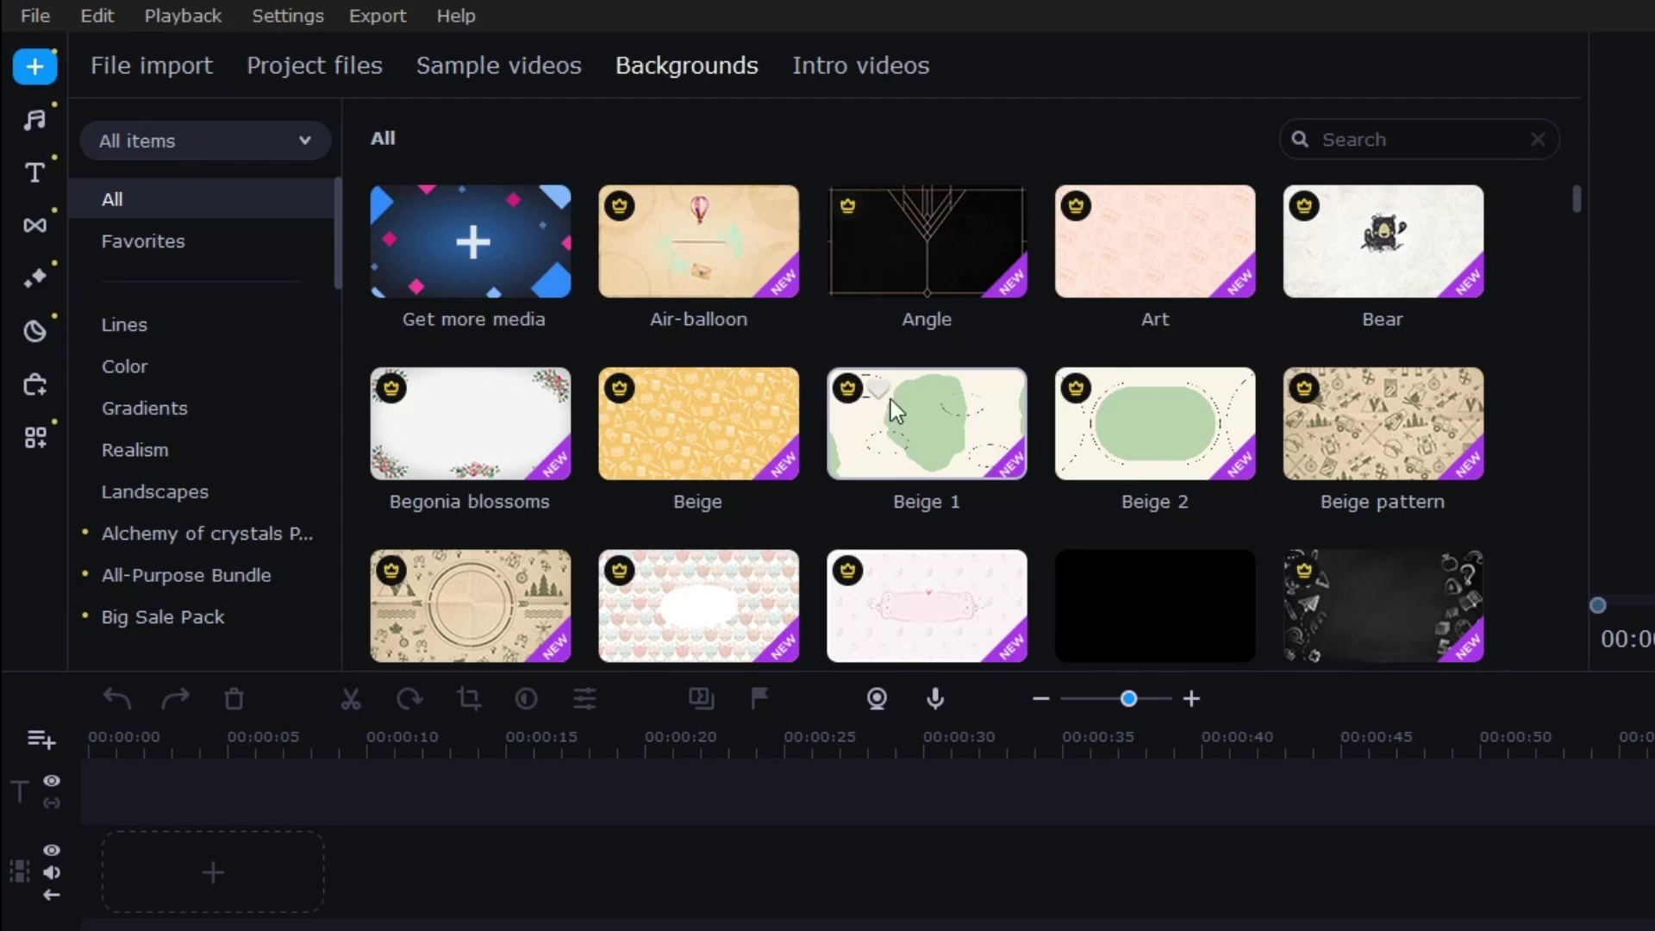
Revisit sample videos and backgrounds, previewing the Blue gradient and Blue Sunburst backgrounds
left_click(512, 74)
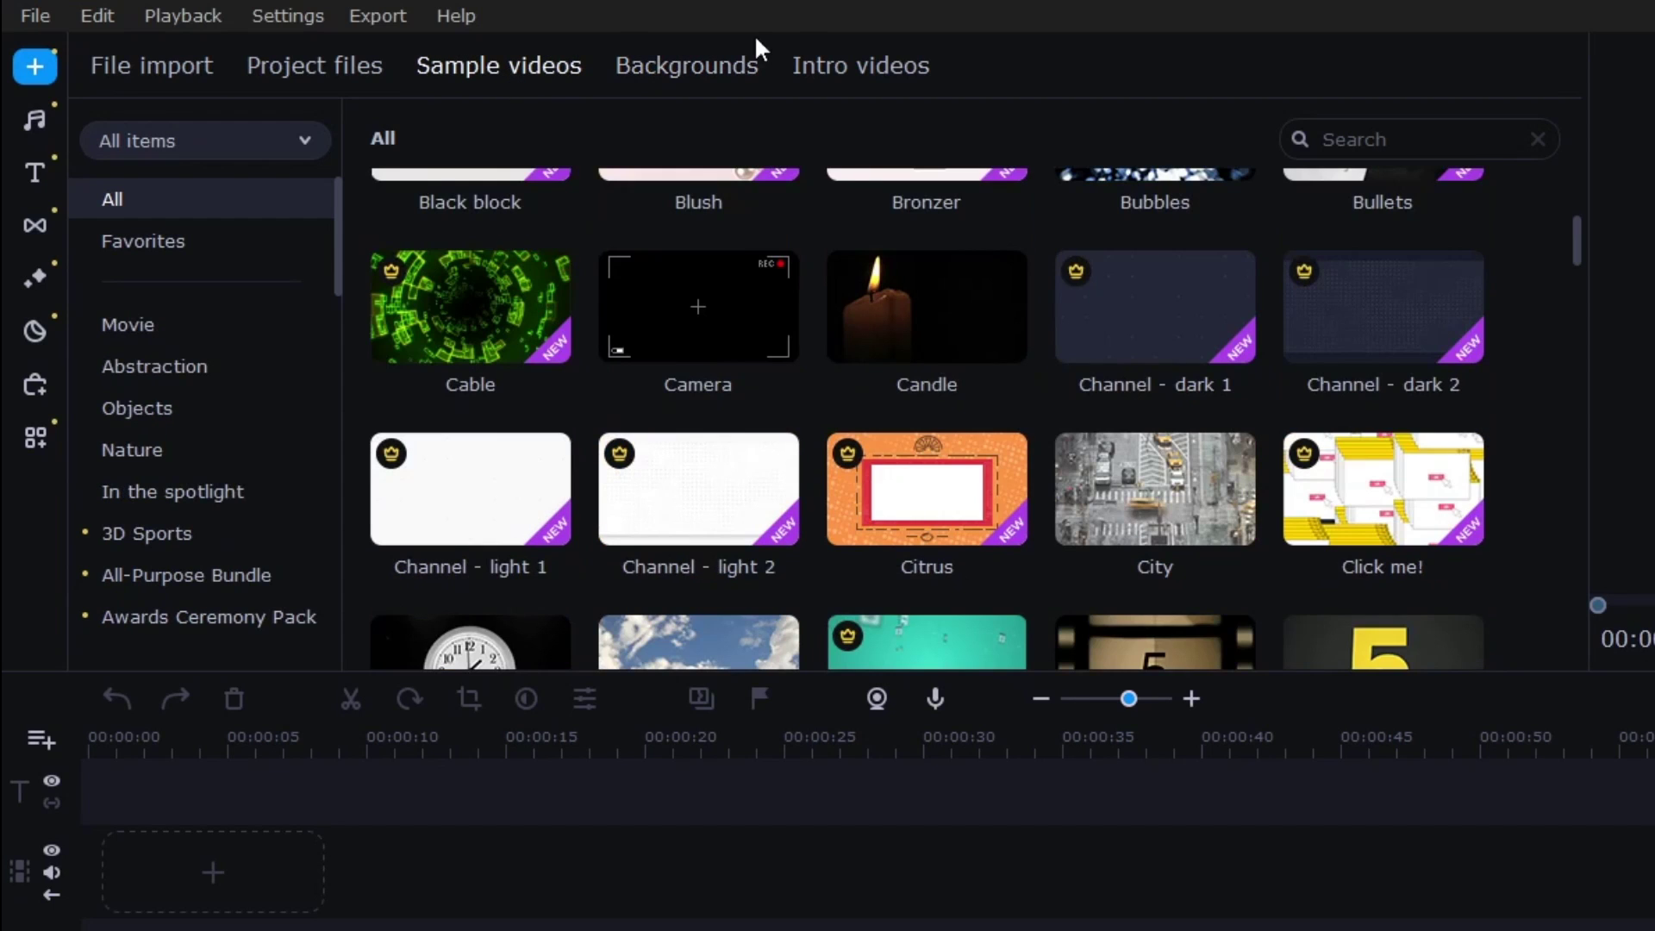
left_click(729, 79)
scroll(1232, 596, "down", 2)
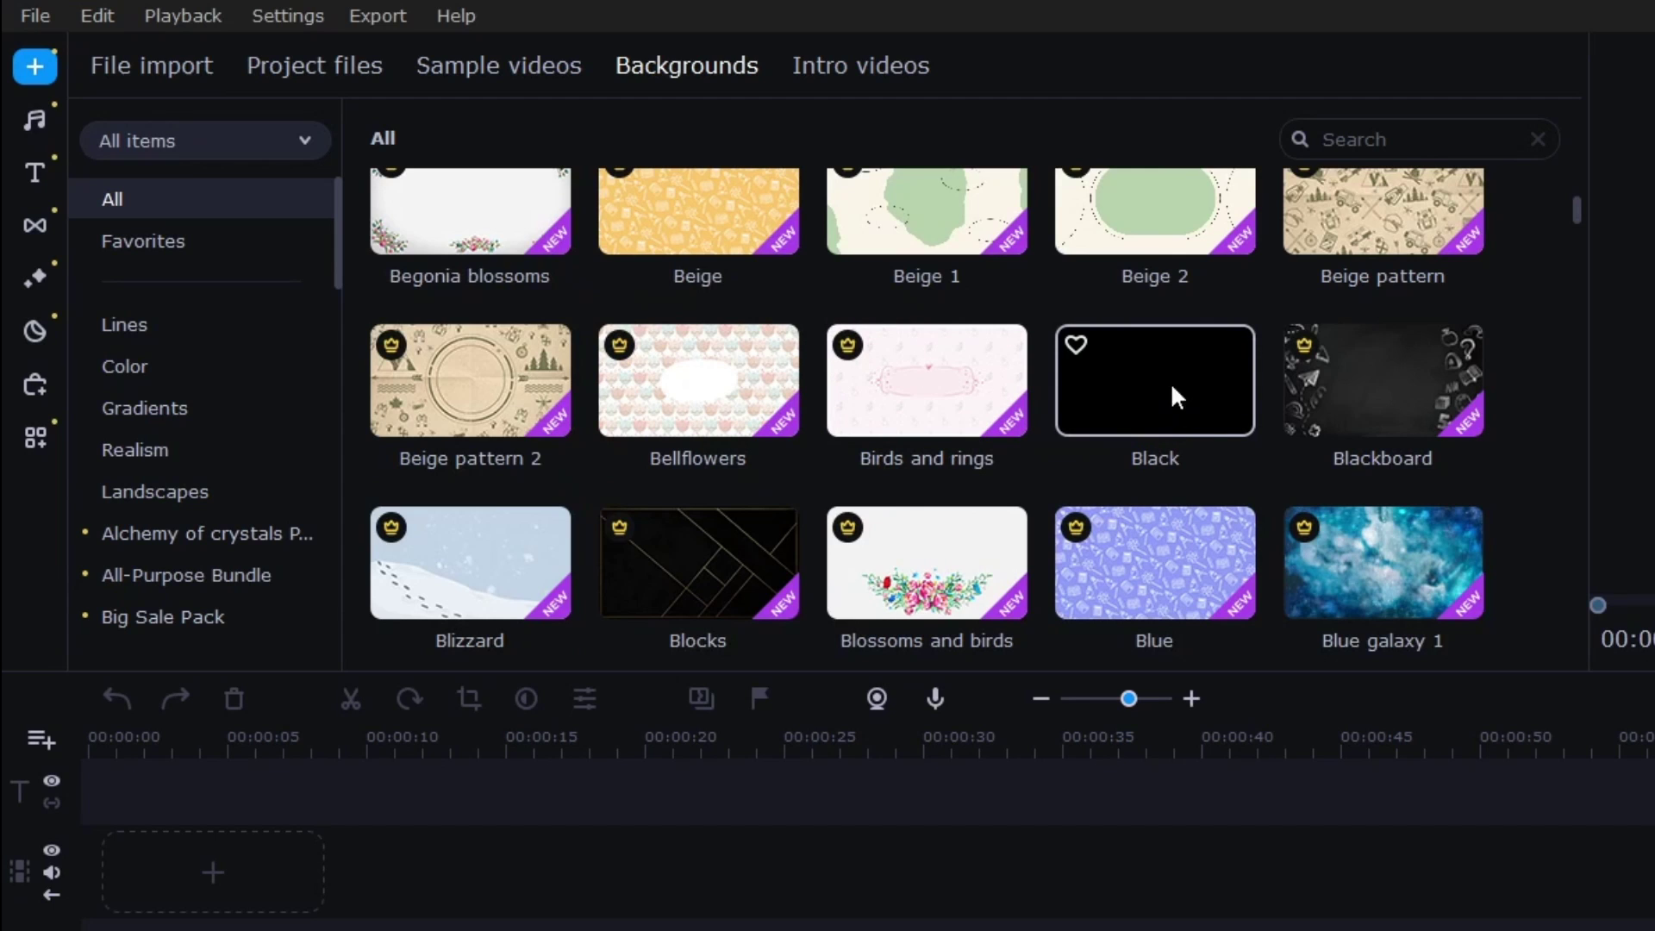
scroll(1179, 402, "down", 4)
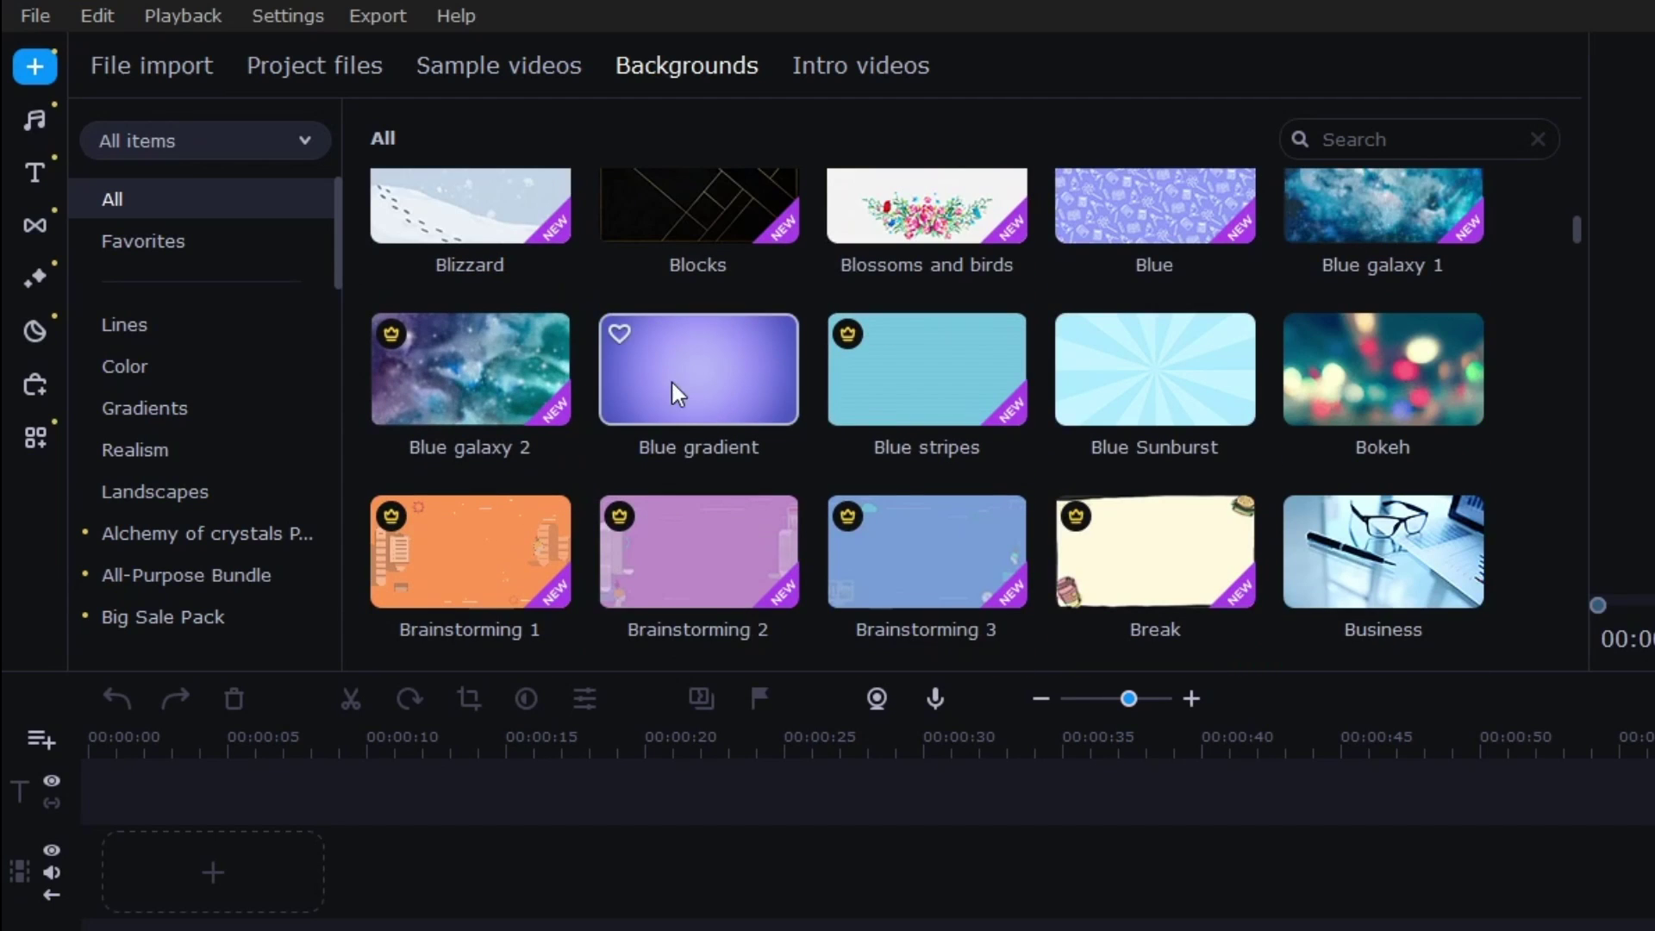
left_click(700, 378)
left_click(1170, 401)
scroll(1003, 477, "down", 3)
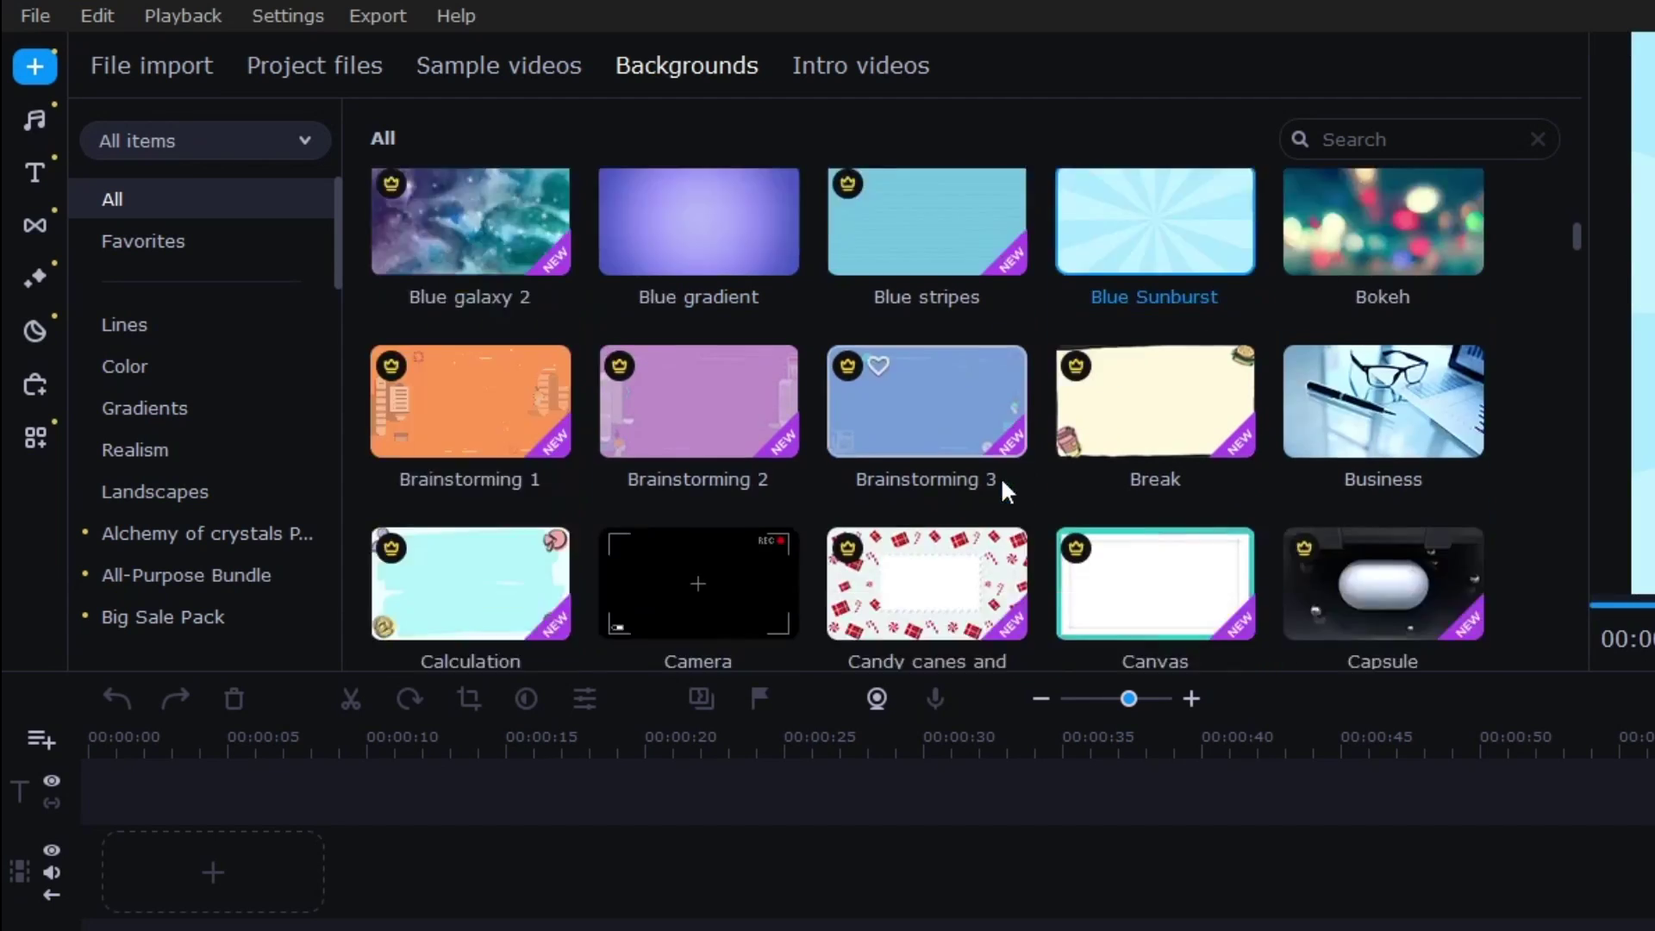
scroll(1021, 462, "up", 2)
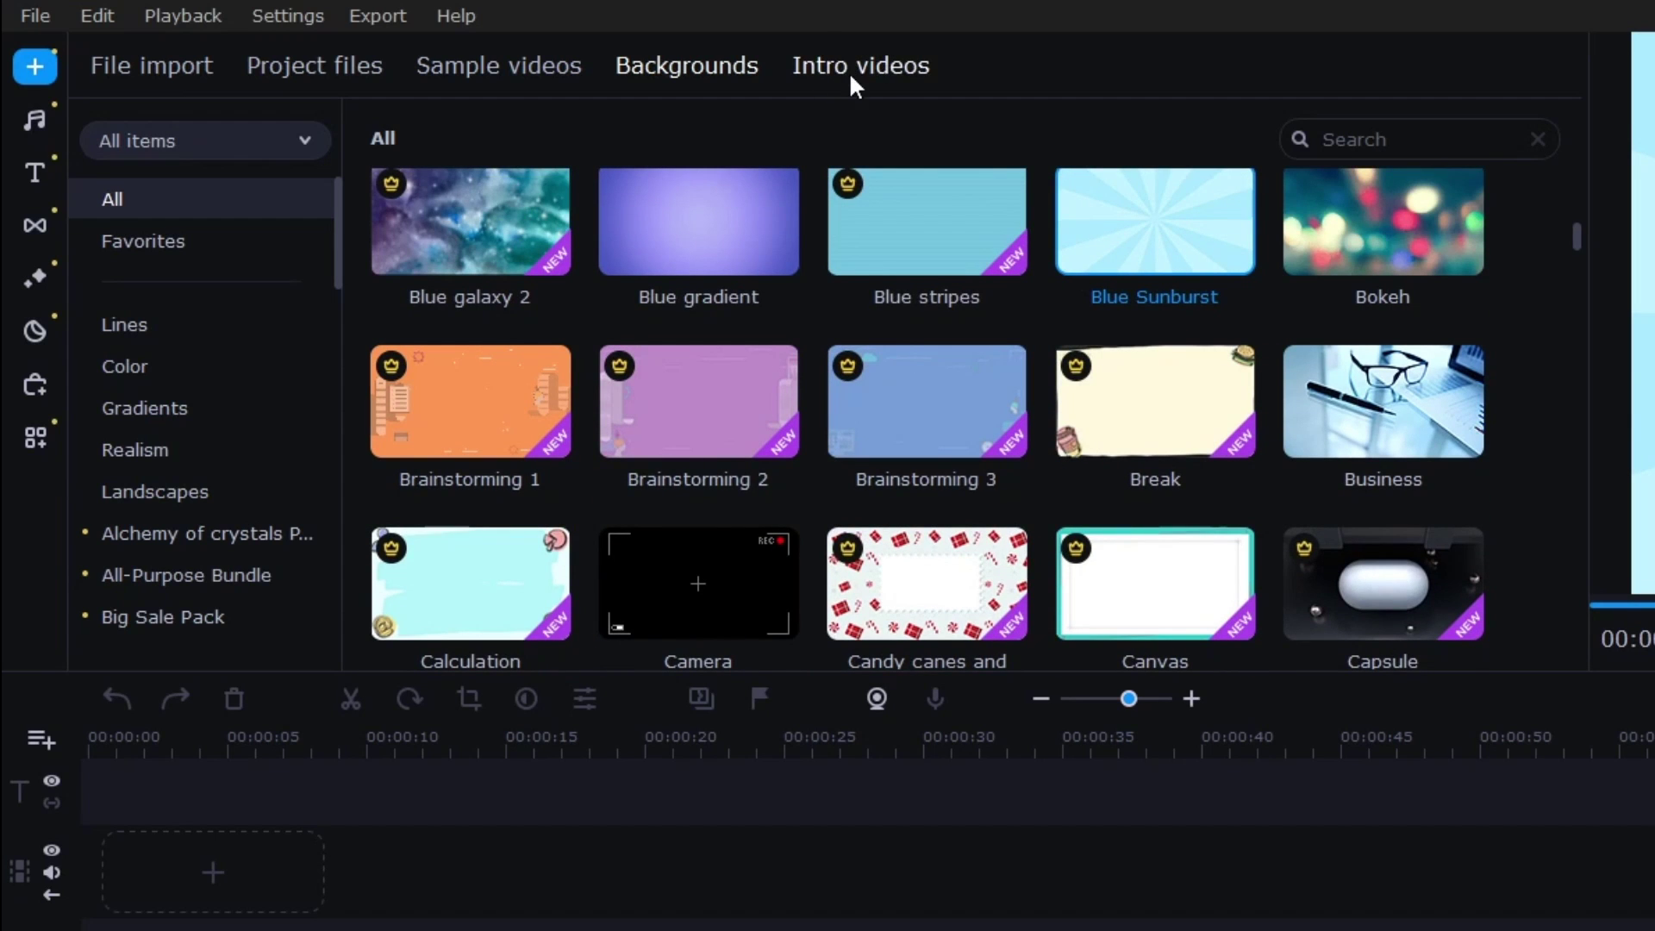
Scroll down and back up through the intro video templates
left_click(851, 67)
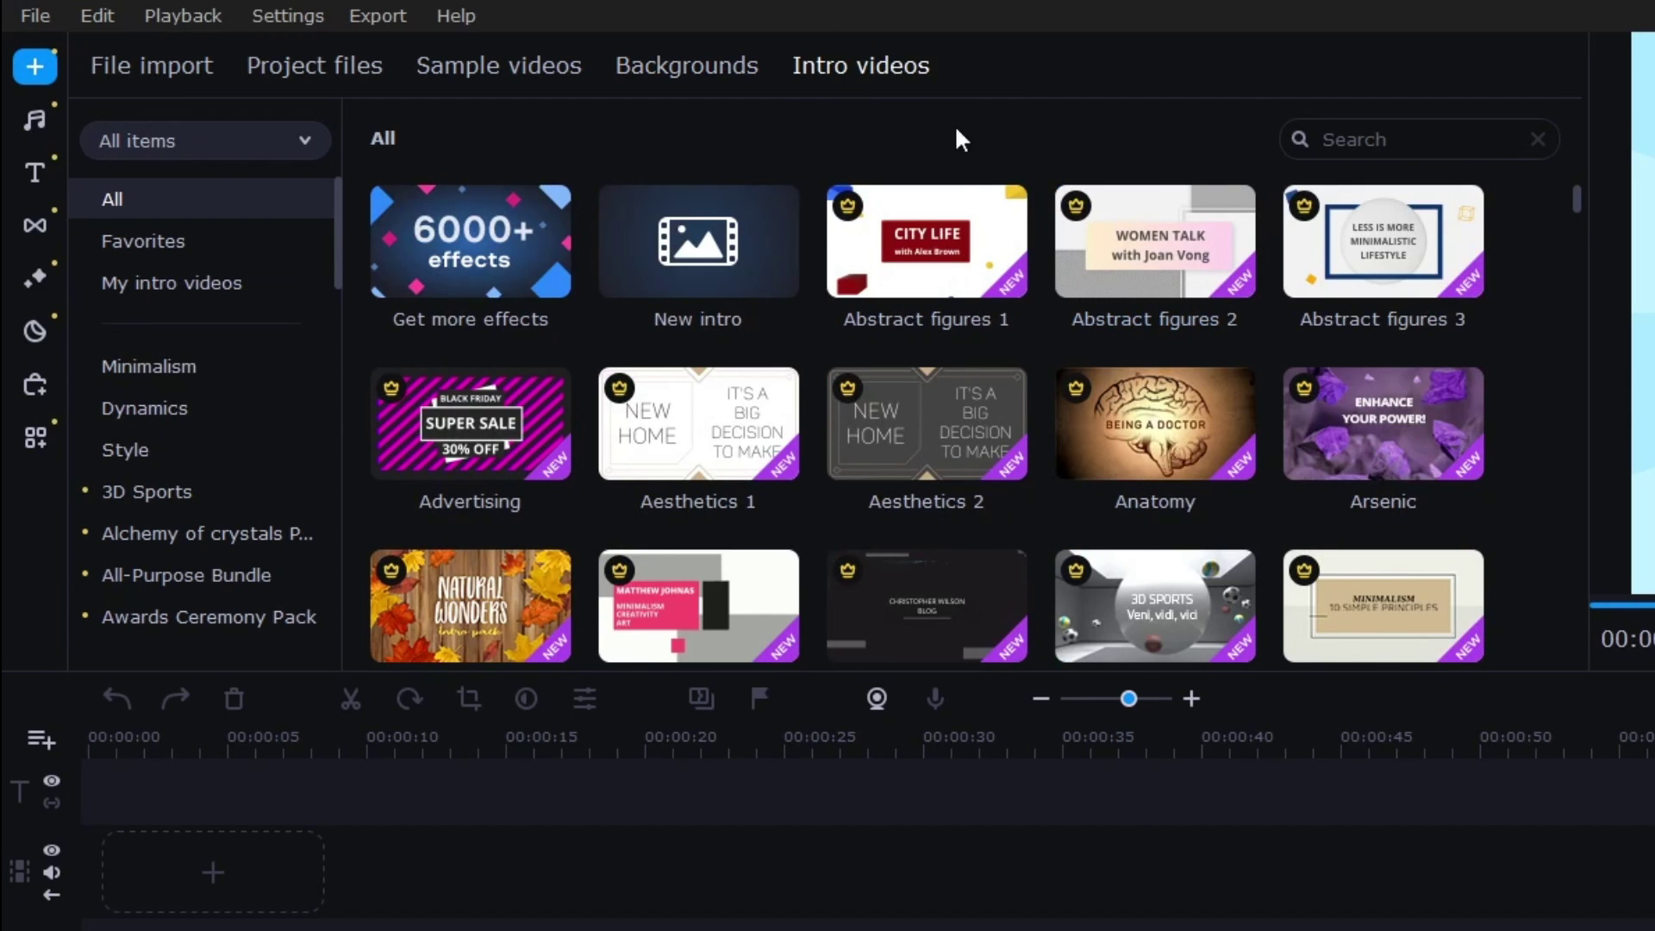
scroll(1091, 248, "down", 10)
scroll(1120, 290, "down", 15)
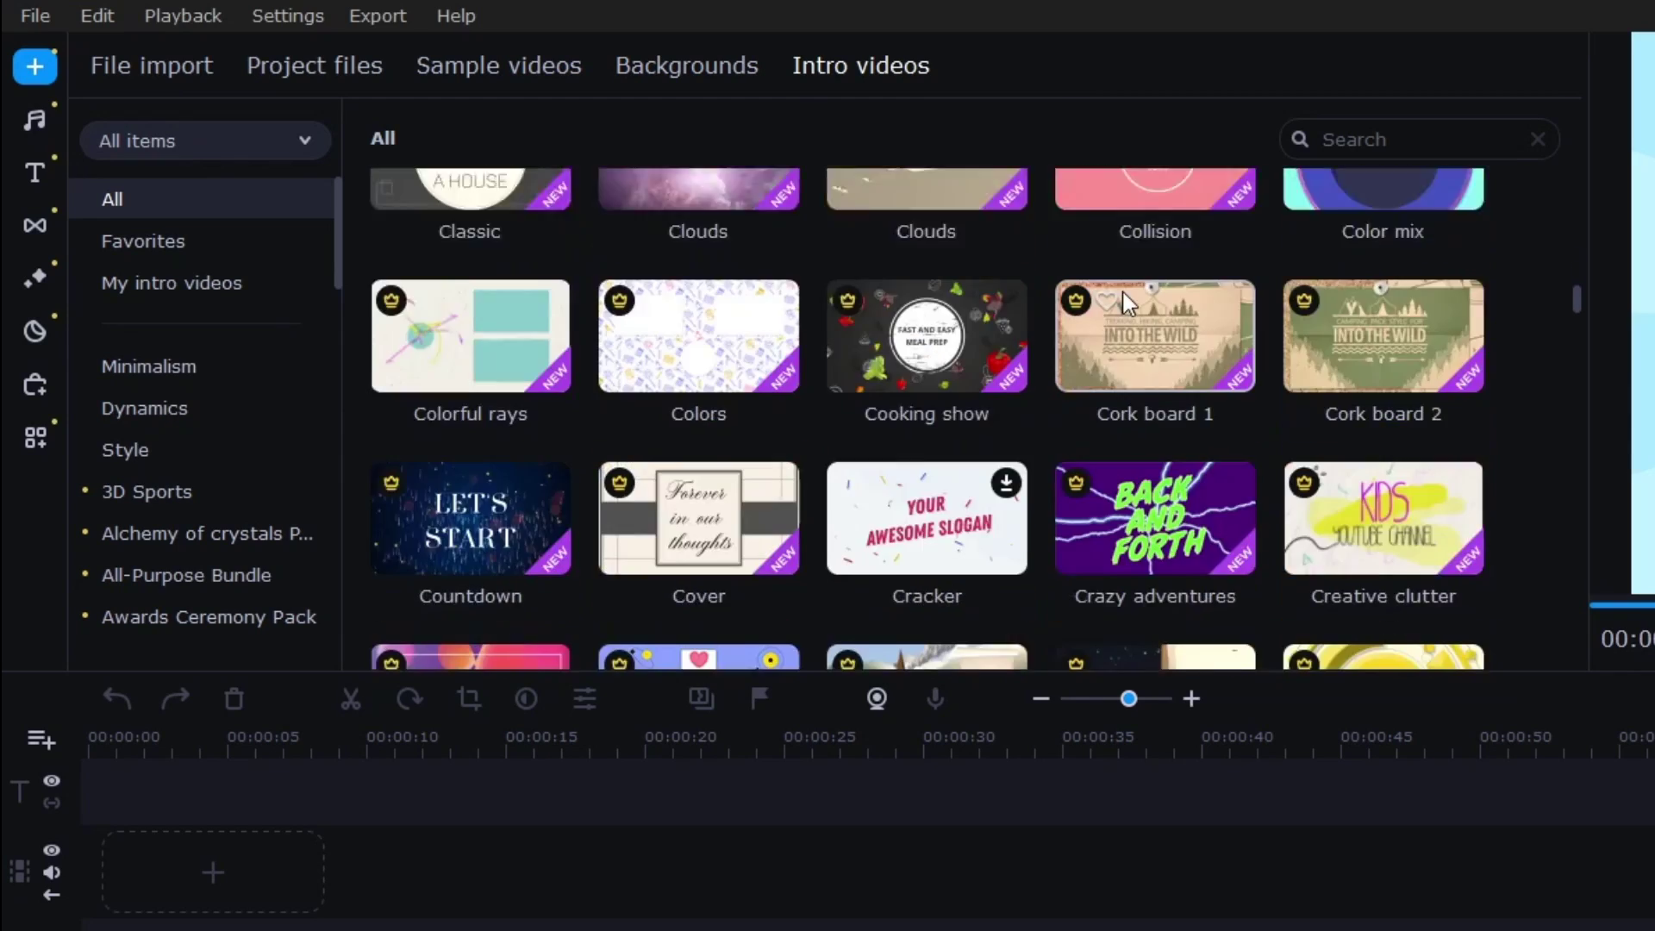
scroll(1133, 293, "down", 13)
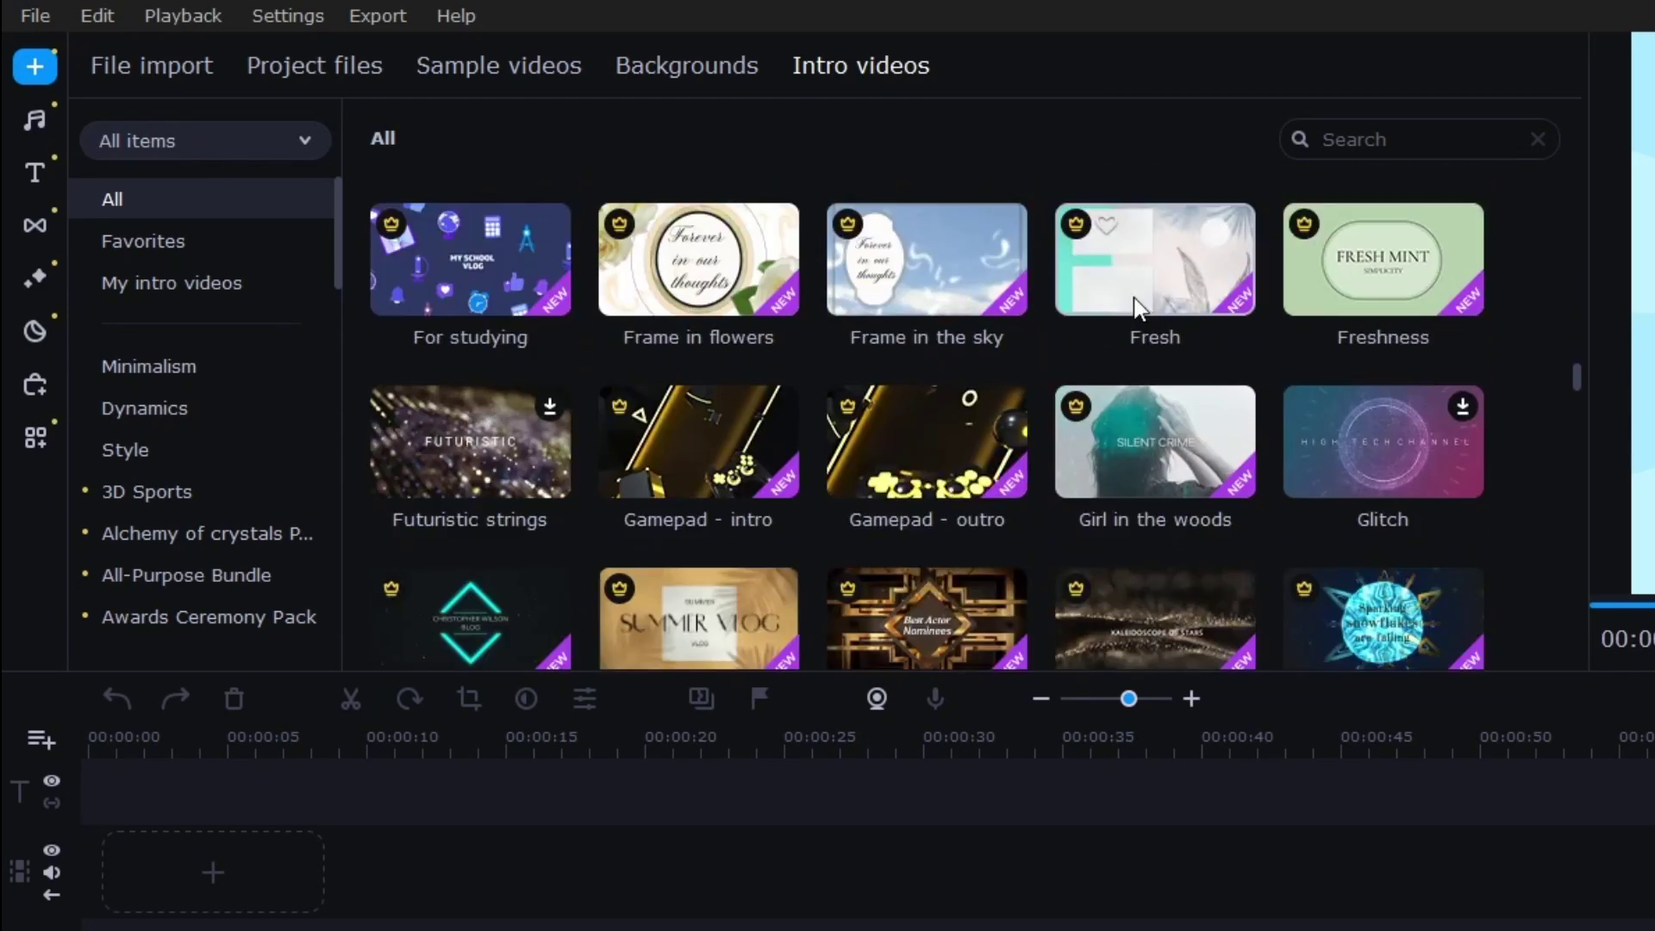
scroll(1145, 303, "down", 5)
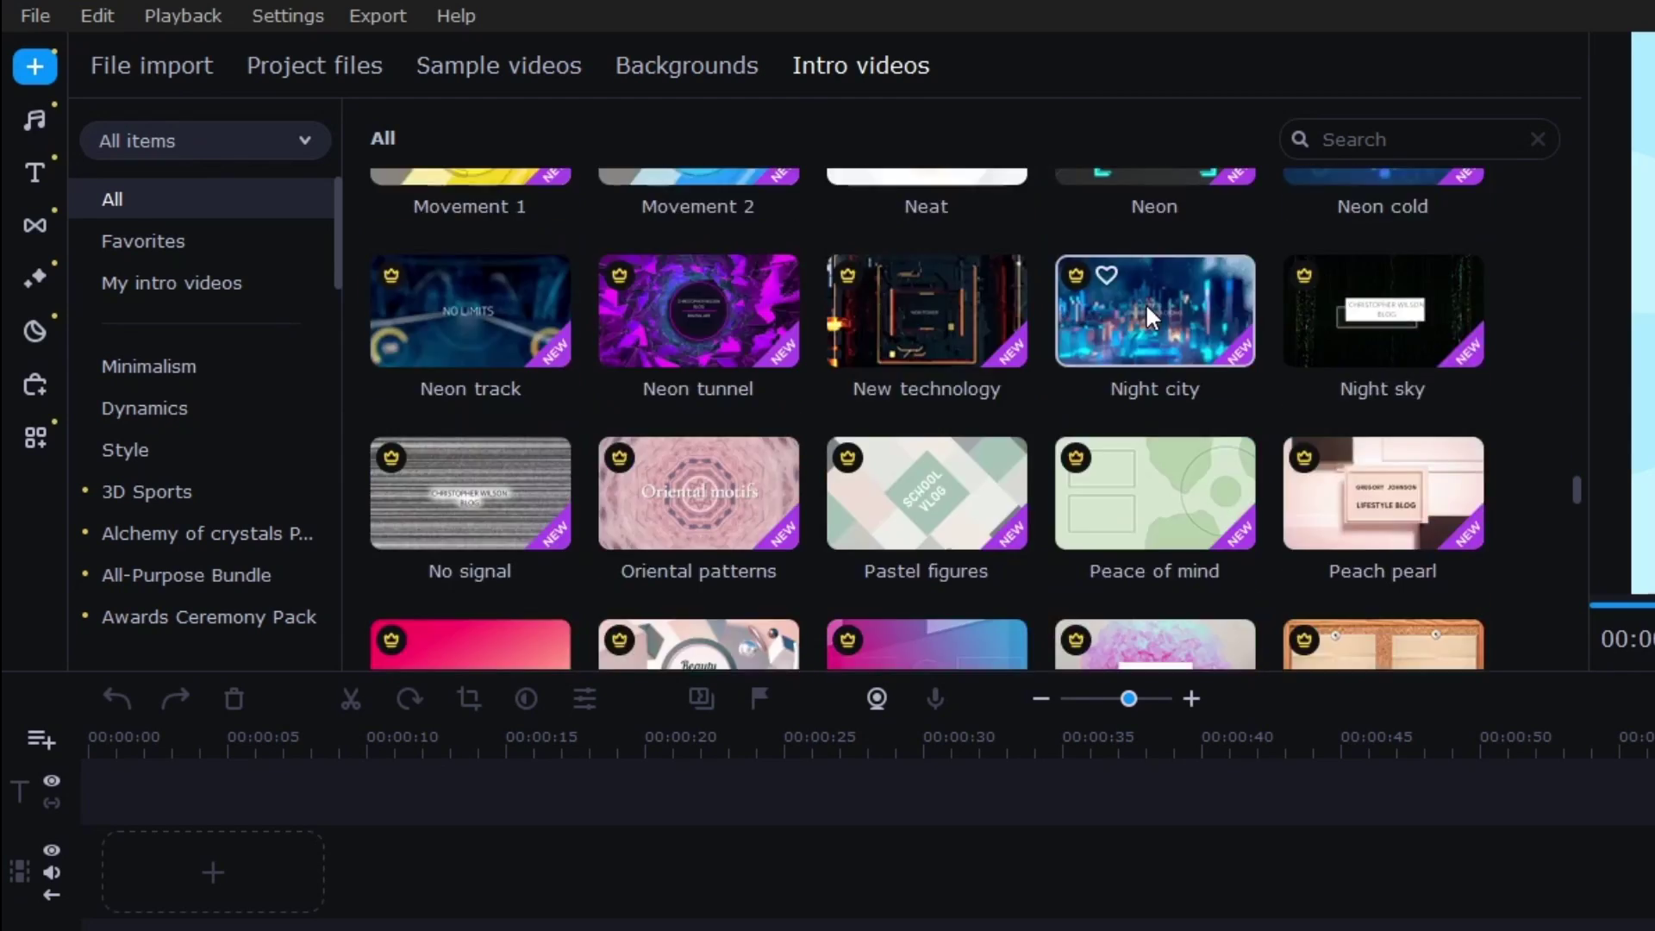
scroll(733, 379, "down", 2)
scroll(1051, 392, "down", 2)
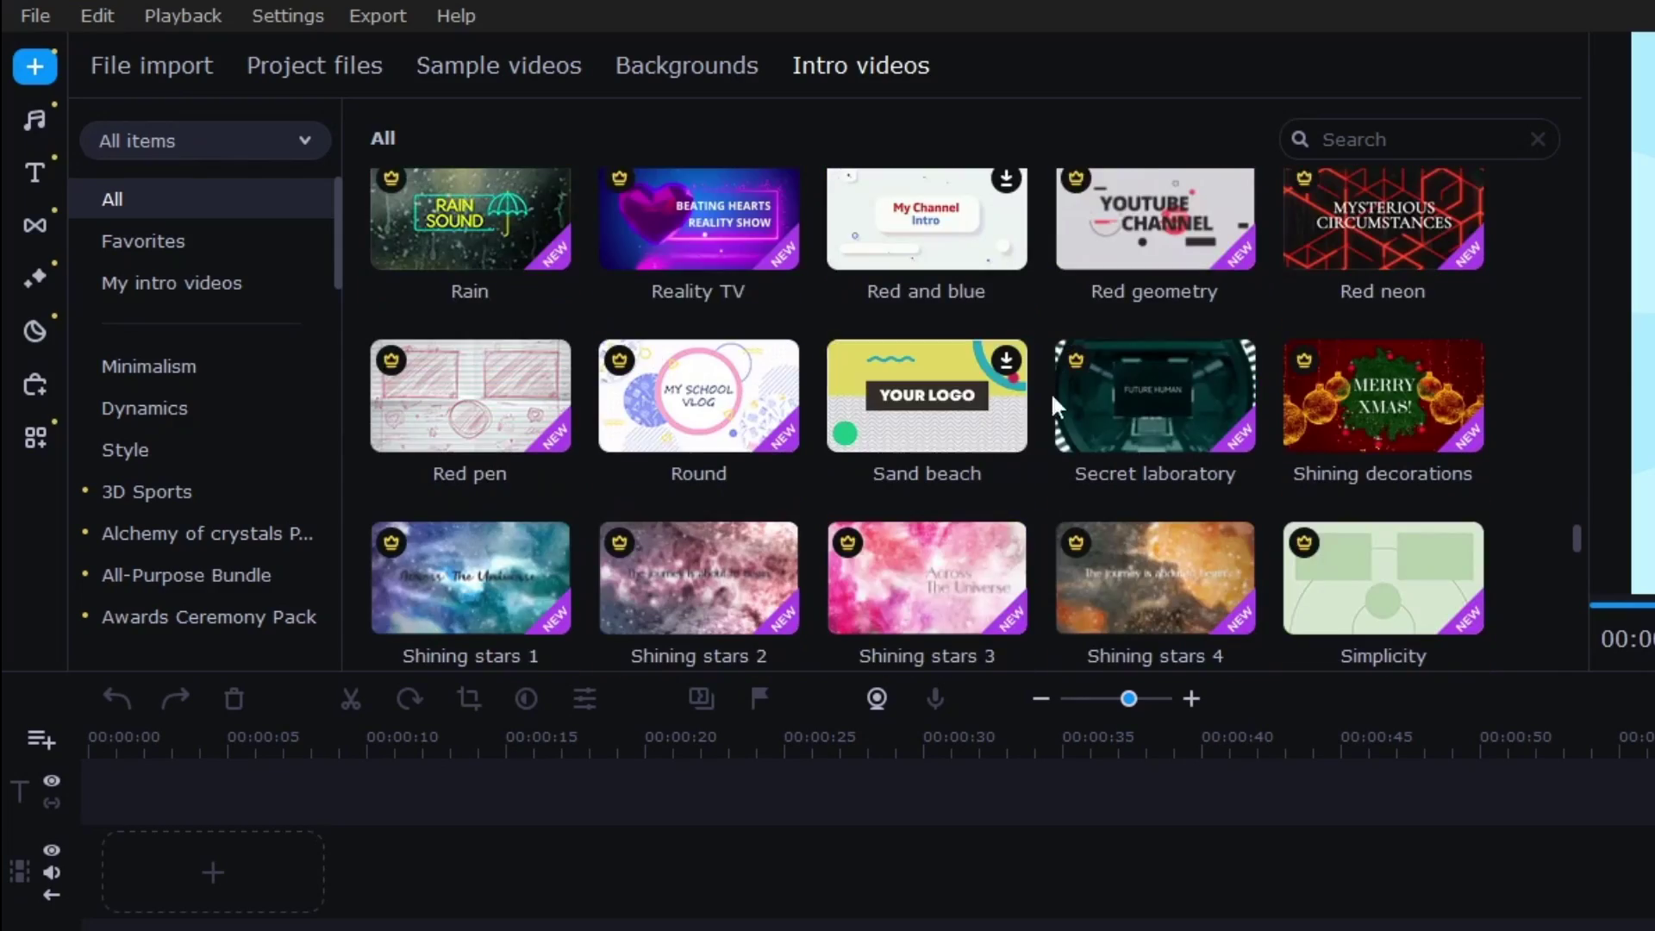
scroll(1083, 443, "up", 10)
scroll(1082, 443, "up", 20)
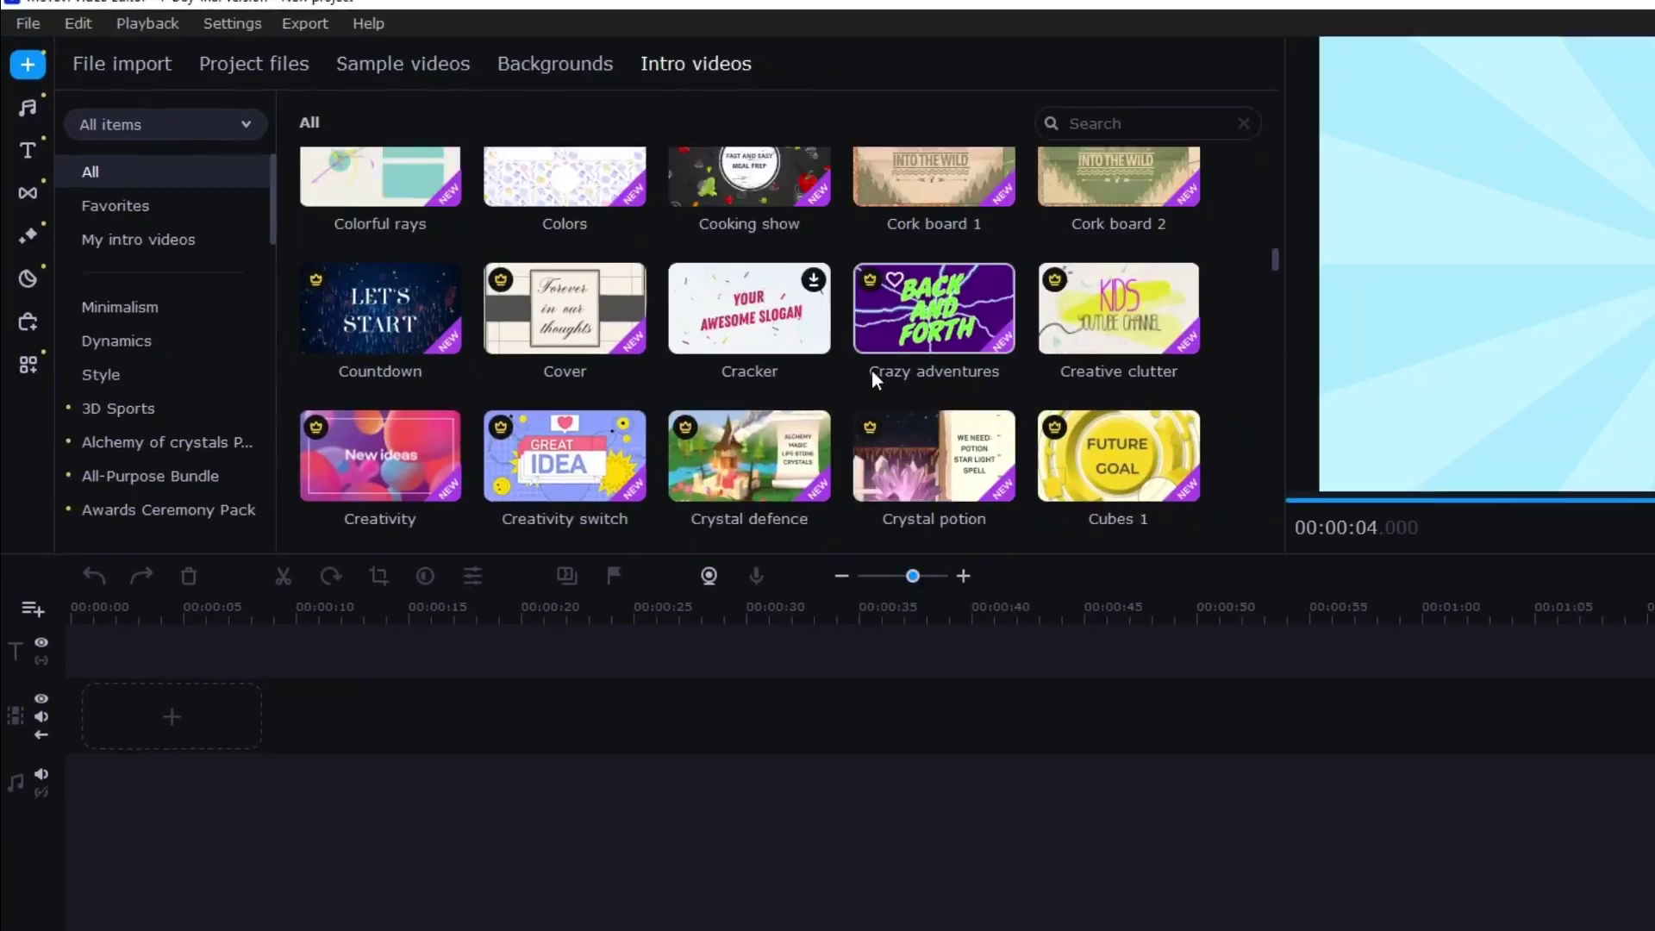
scroll(872, 369, "up", 15)
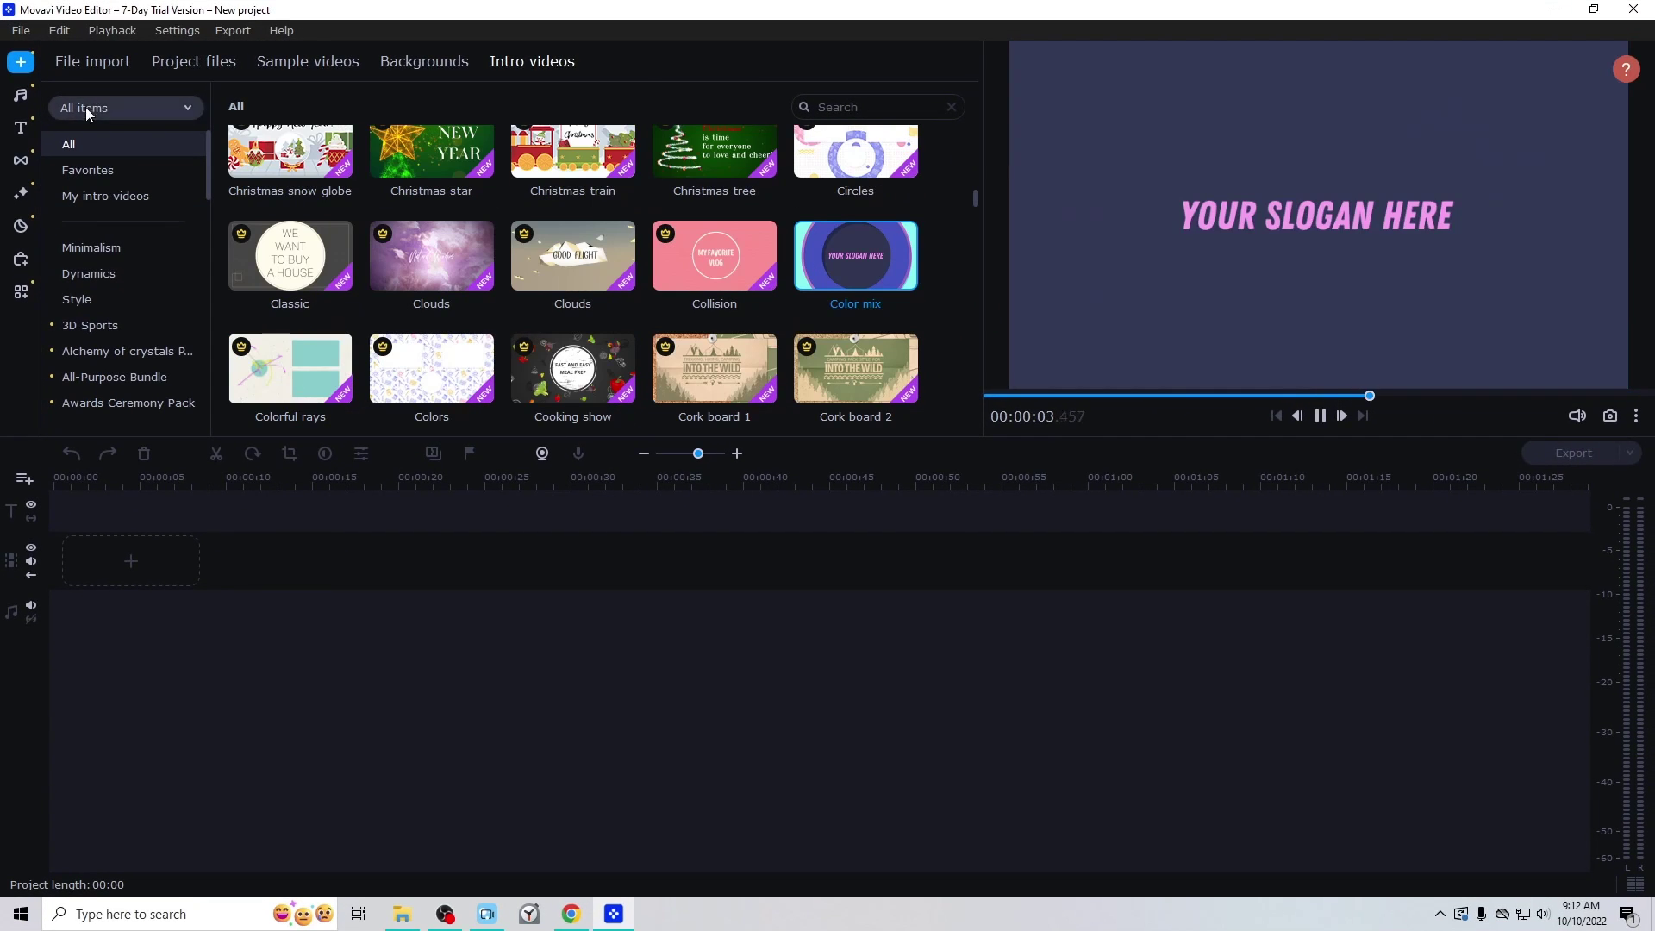
left_click(21, 96)
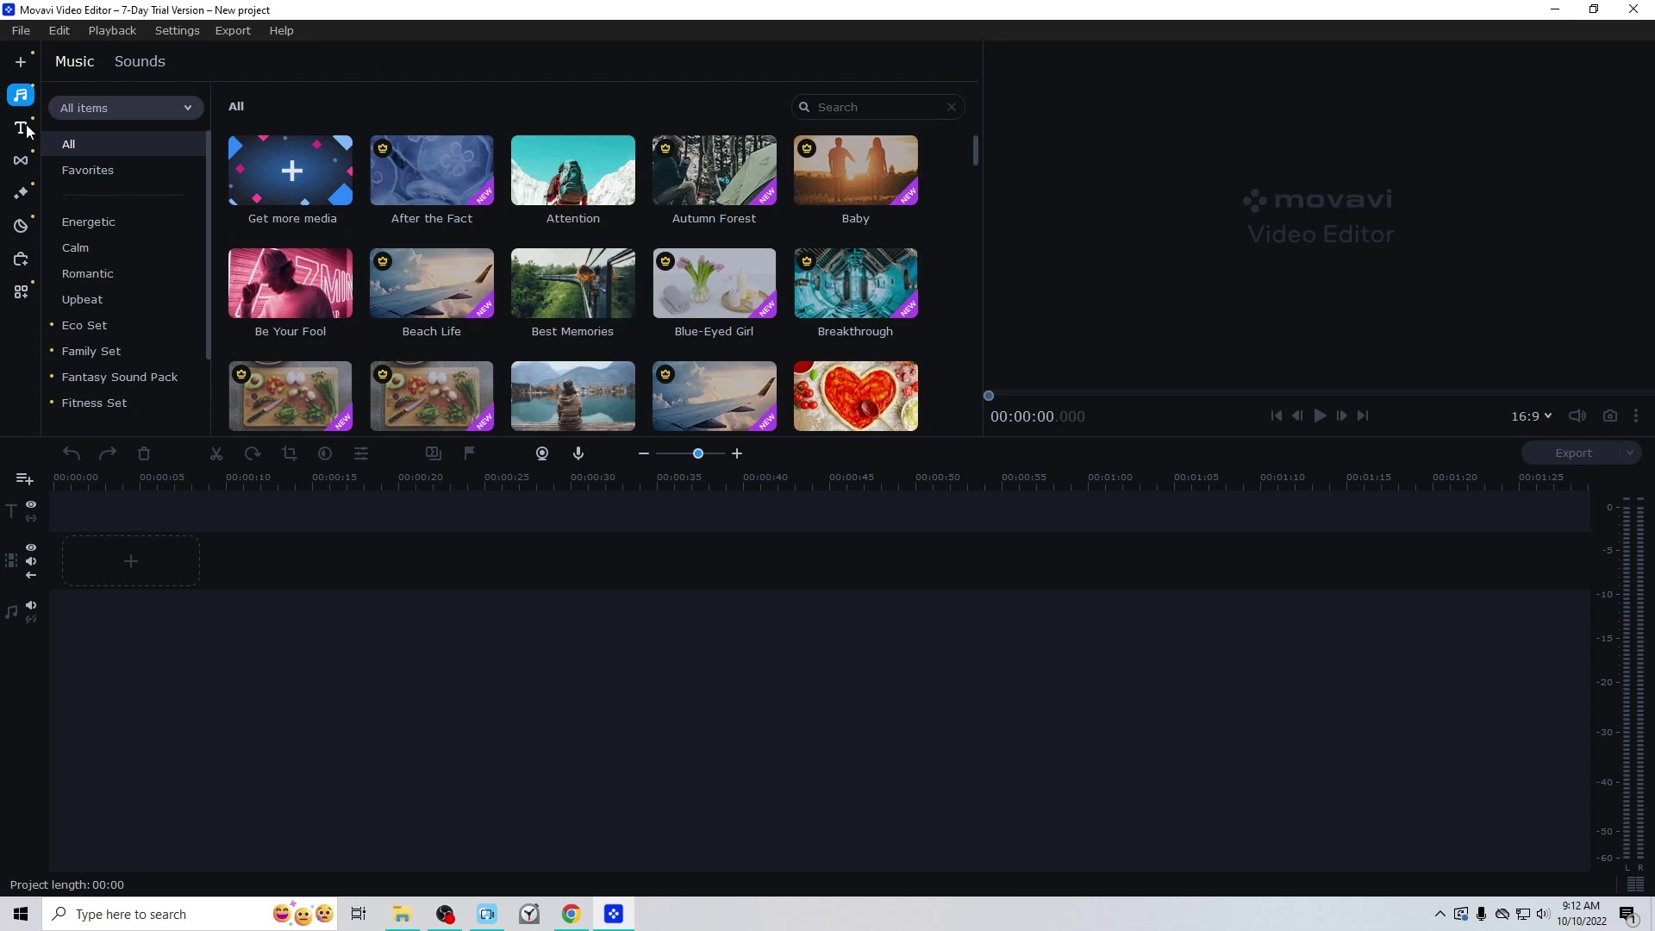
Browse the music list, then step through the Emotions, Everyday life, Vlog and Action sound categories
scroll(110, 241, "down", 1)
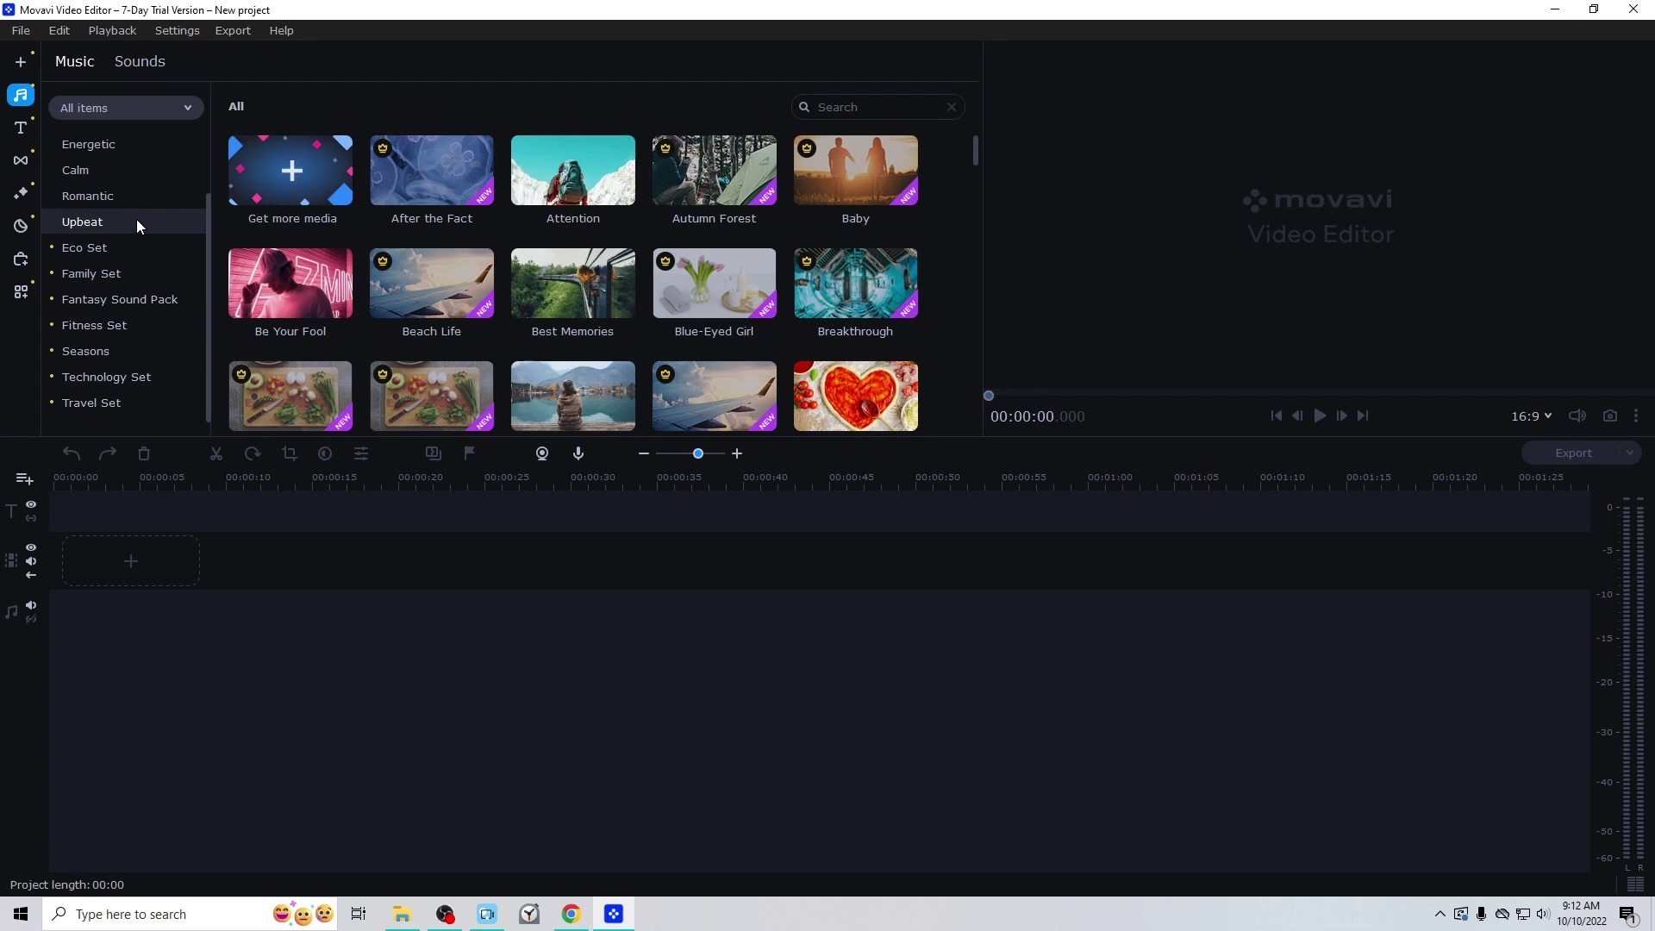
scroll(140, 221, "up", 1)
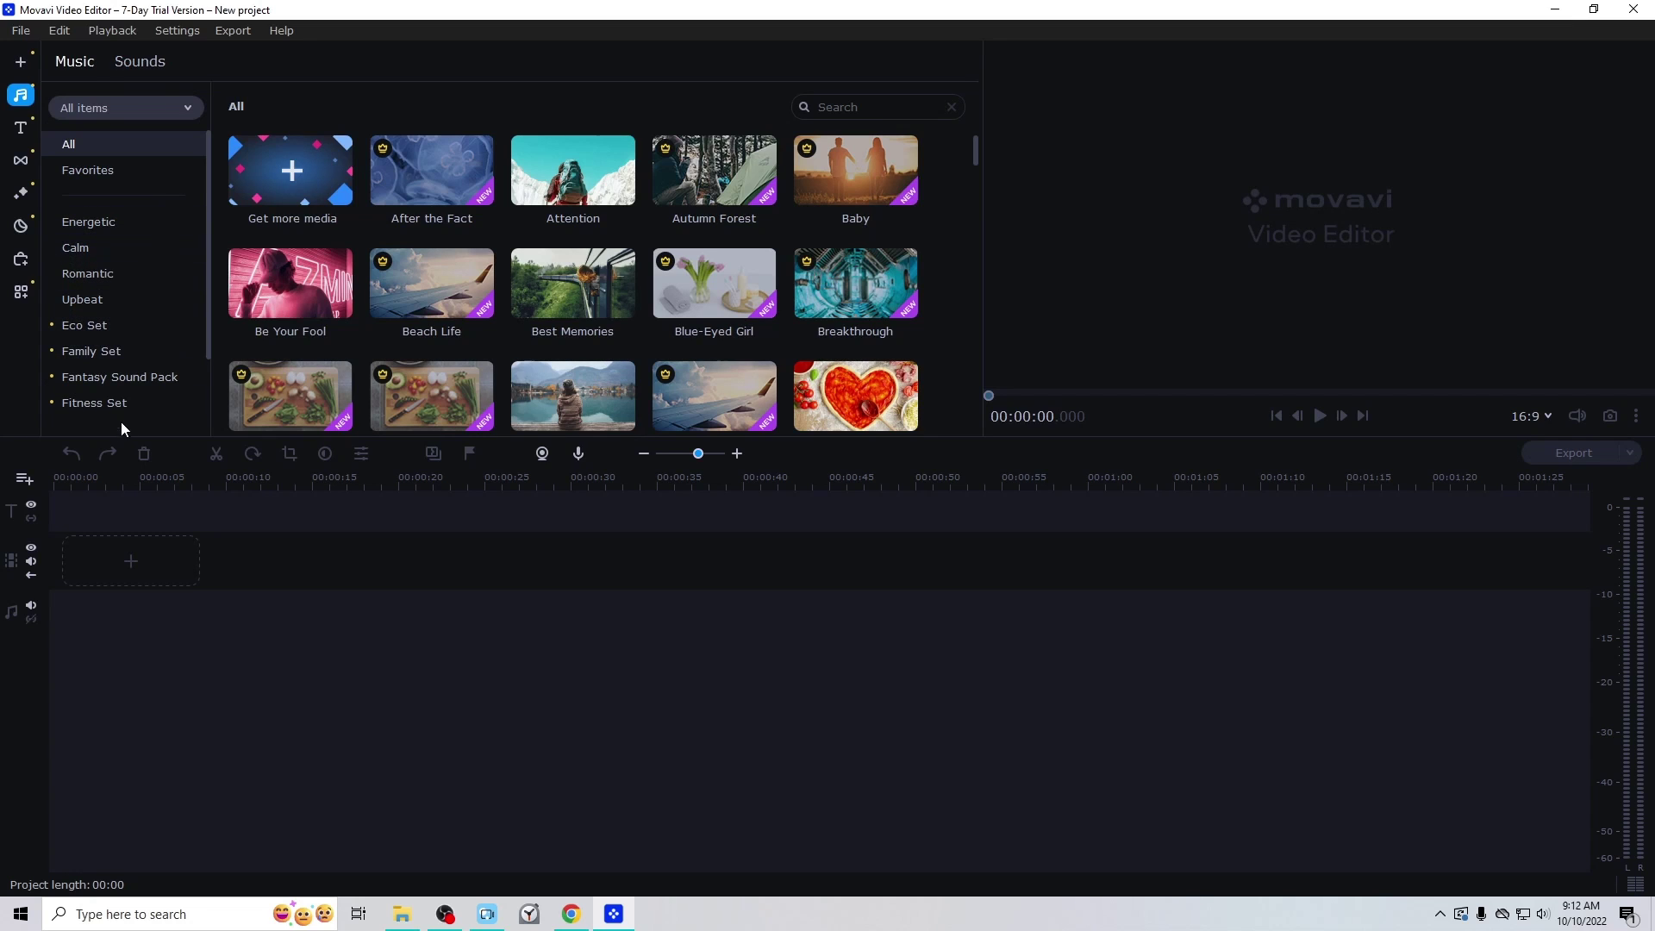
left_click(140, 62)
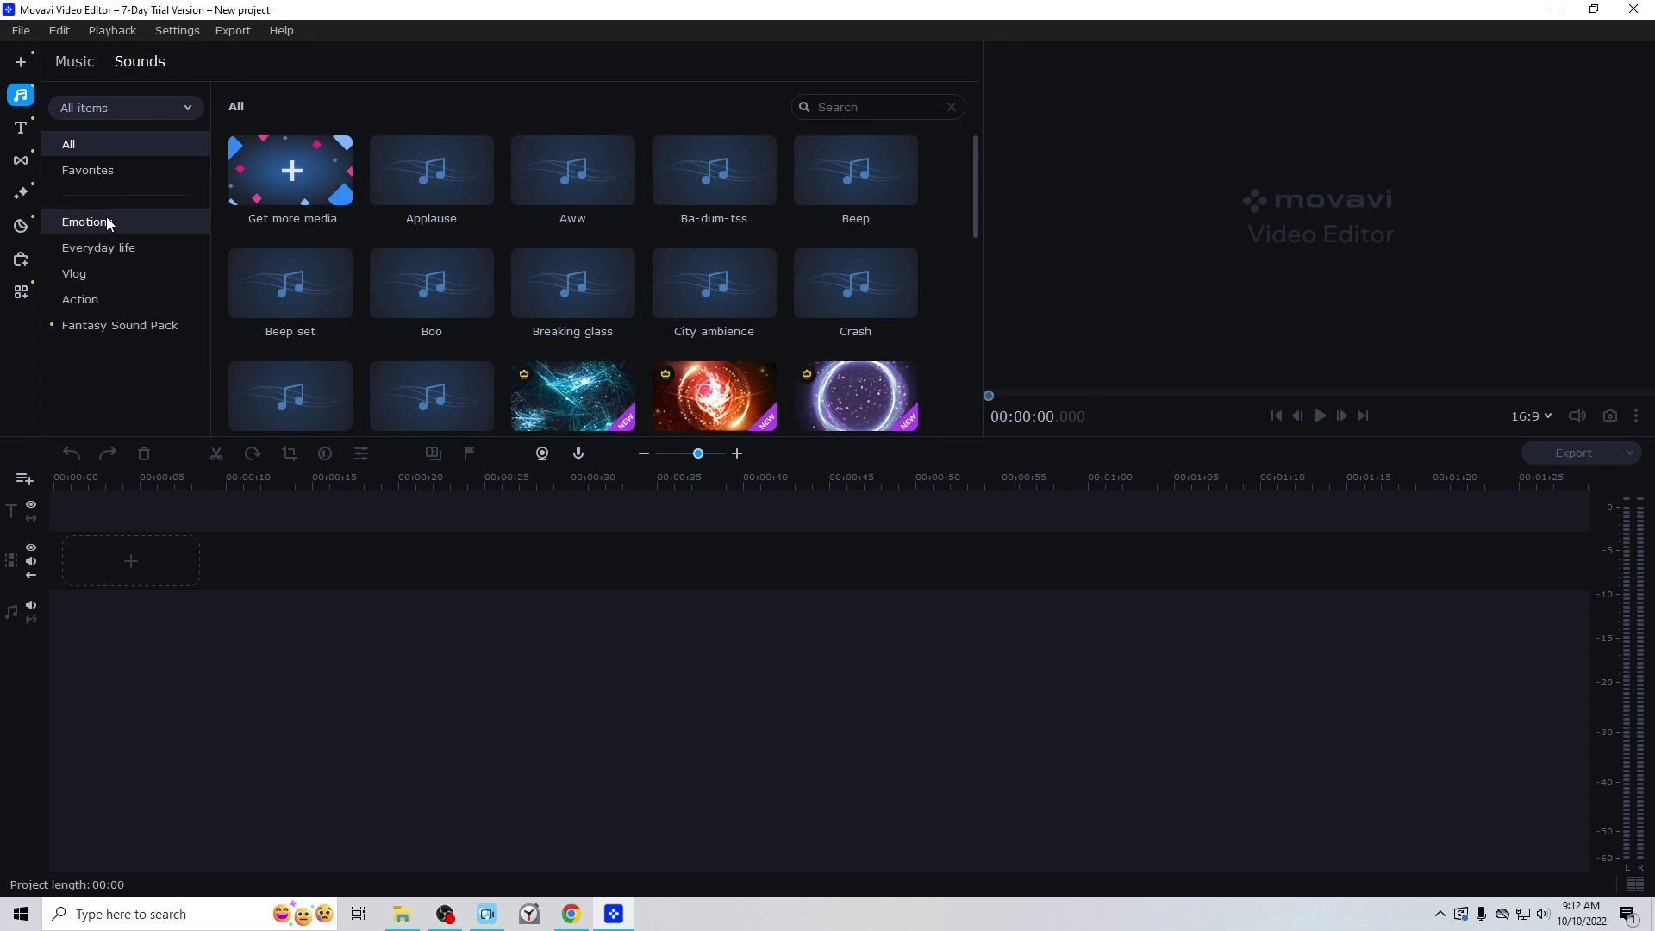
left_click(106, 221)
left_click(113, 247)
left_click(116, 273)
left_click(120, 299)
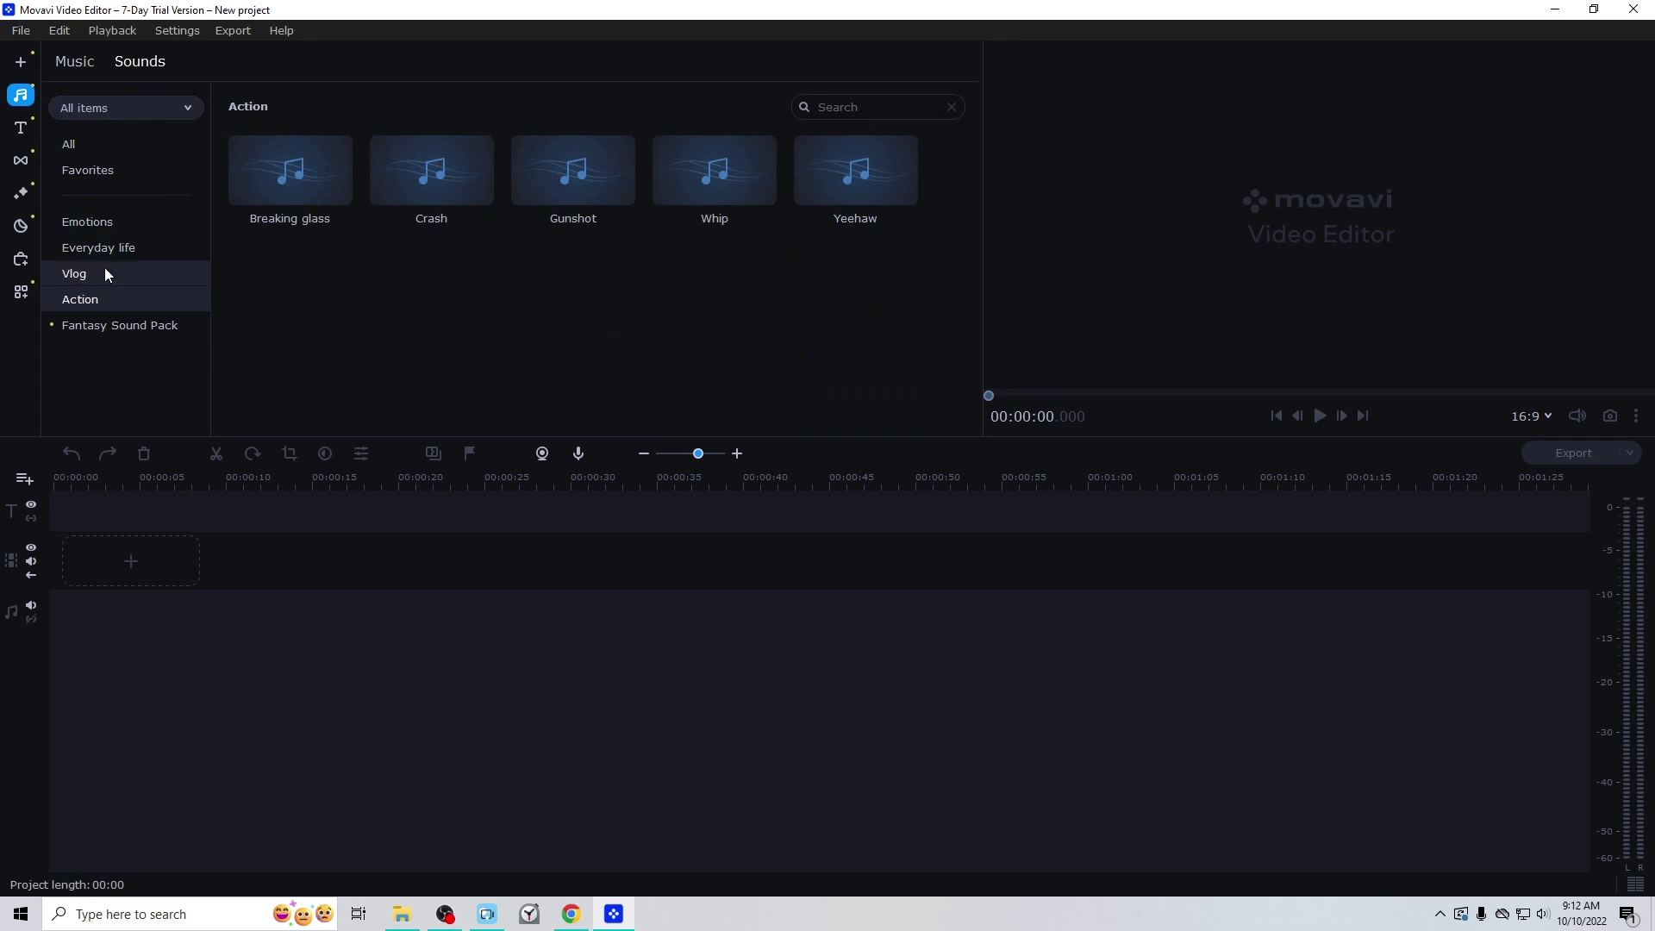
Scroll the Titles library and view the Into the Wild and Family Set categories
left_click(20, 127)
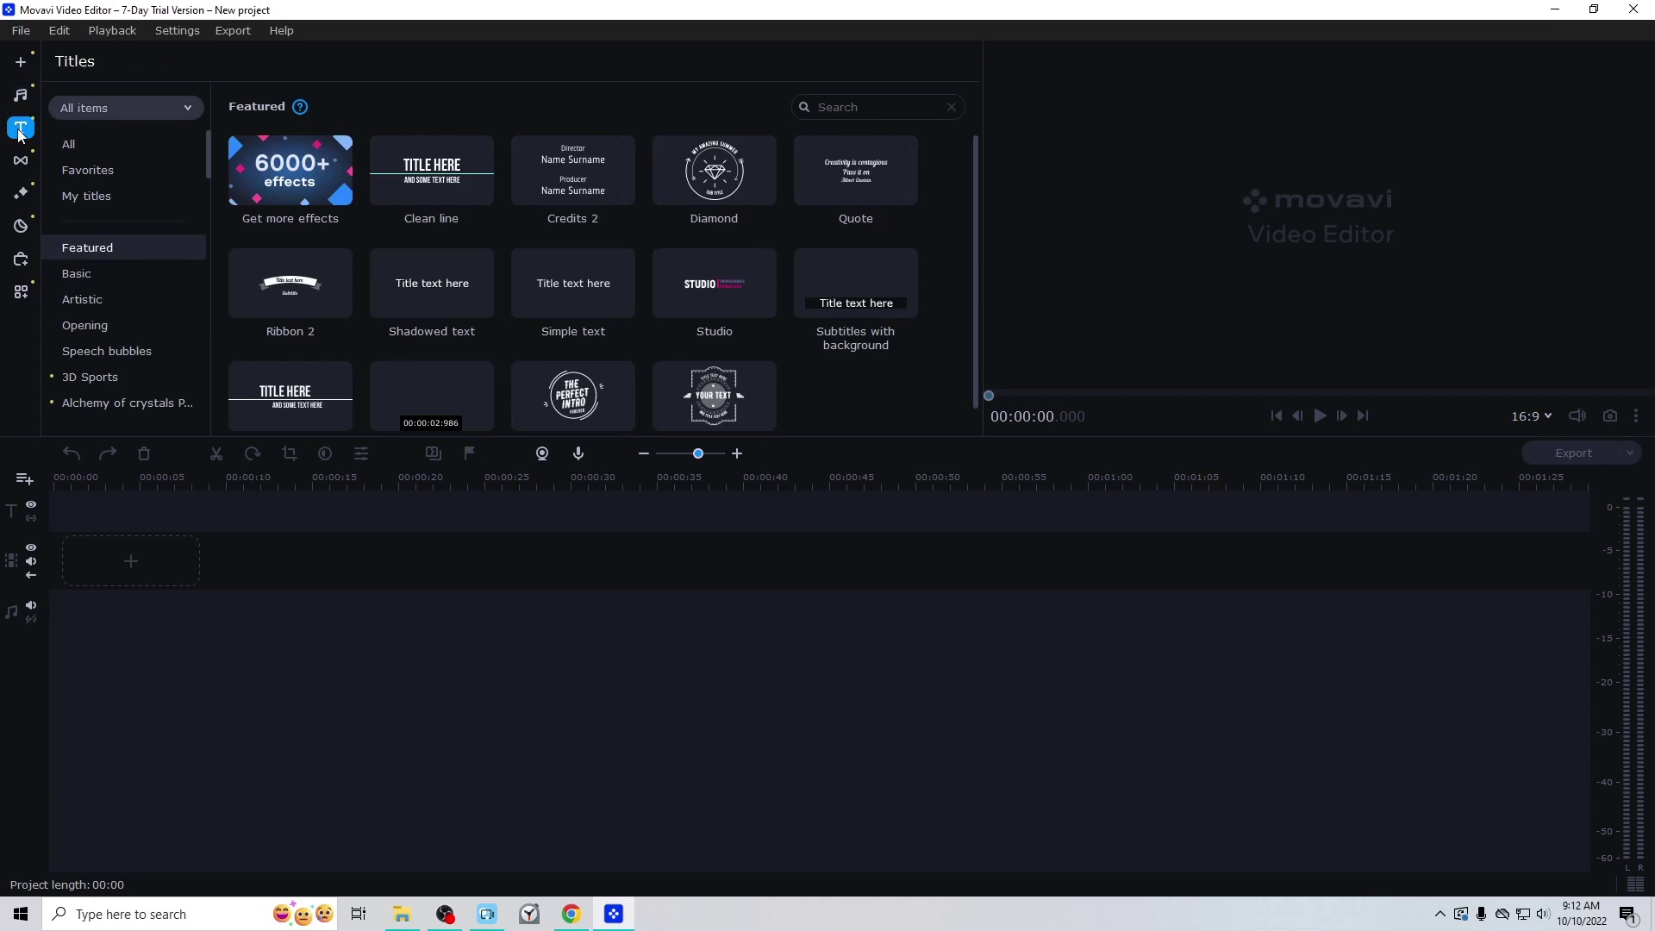
scroll(117, 160, "down", 5)
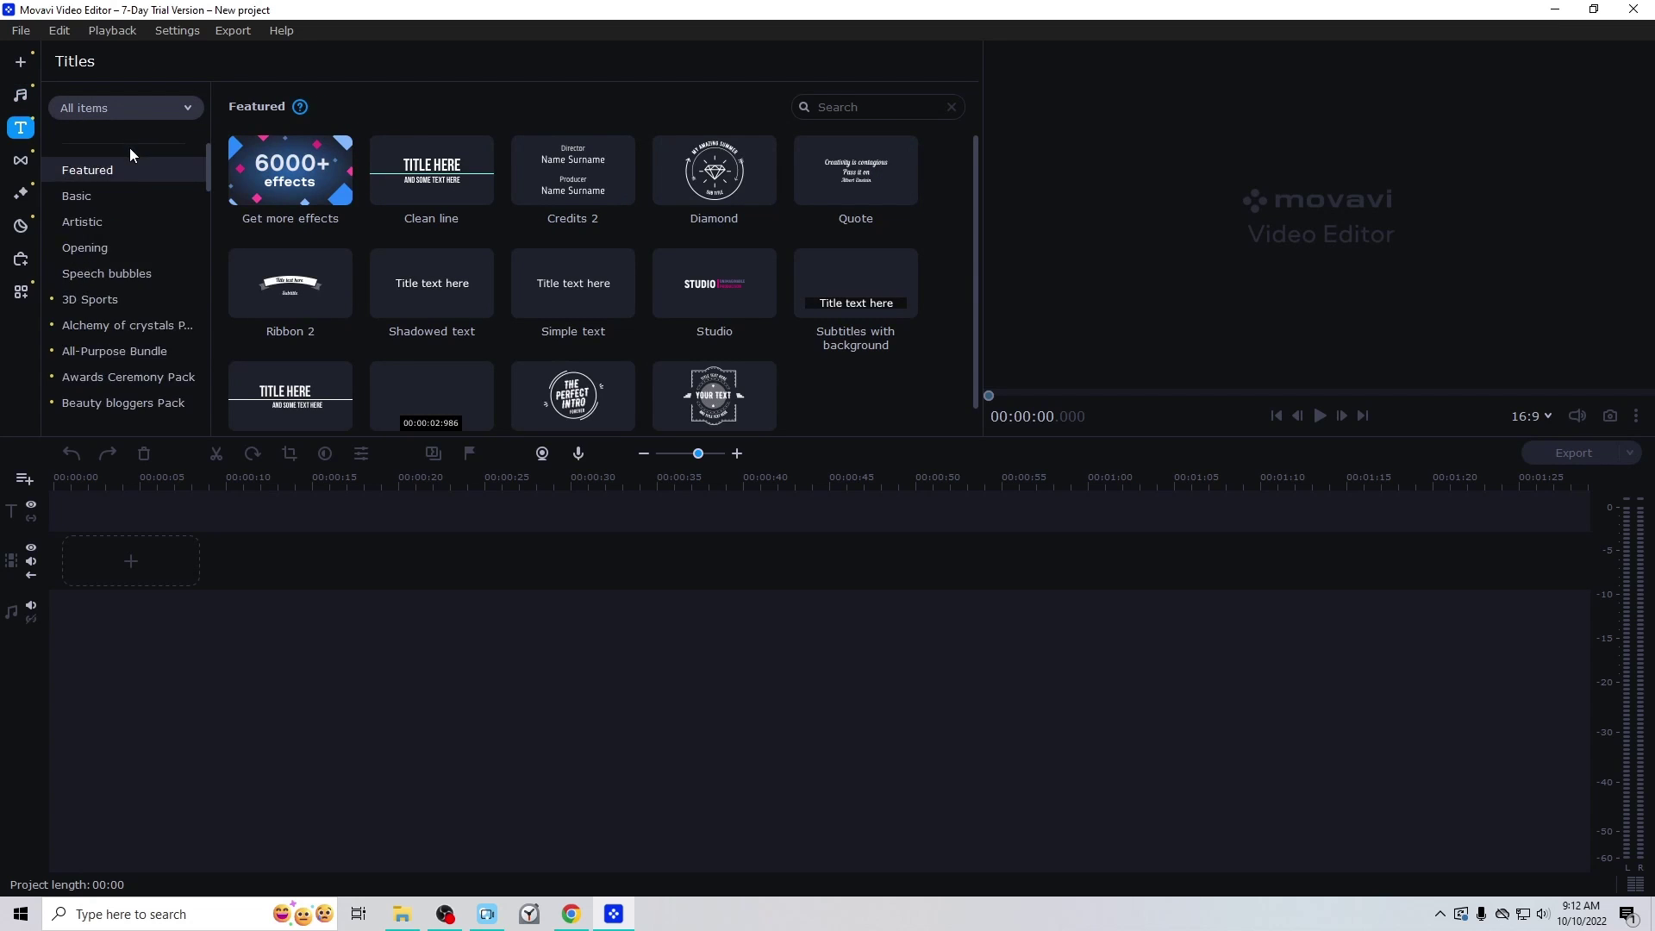
scroll(126, 336, "down", 8)
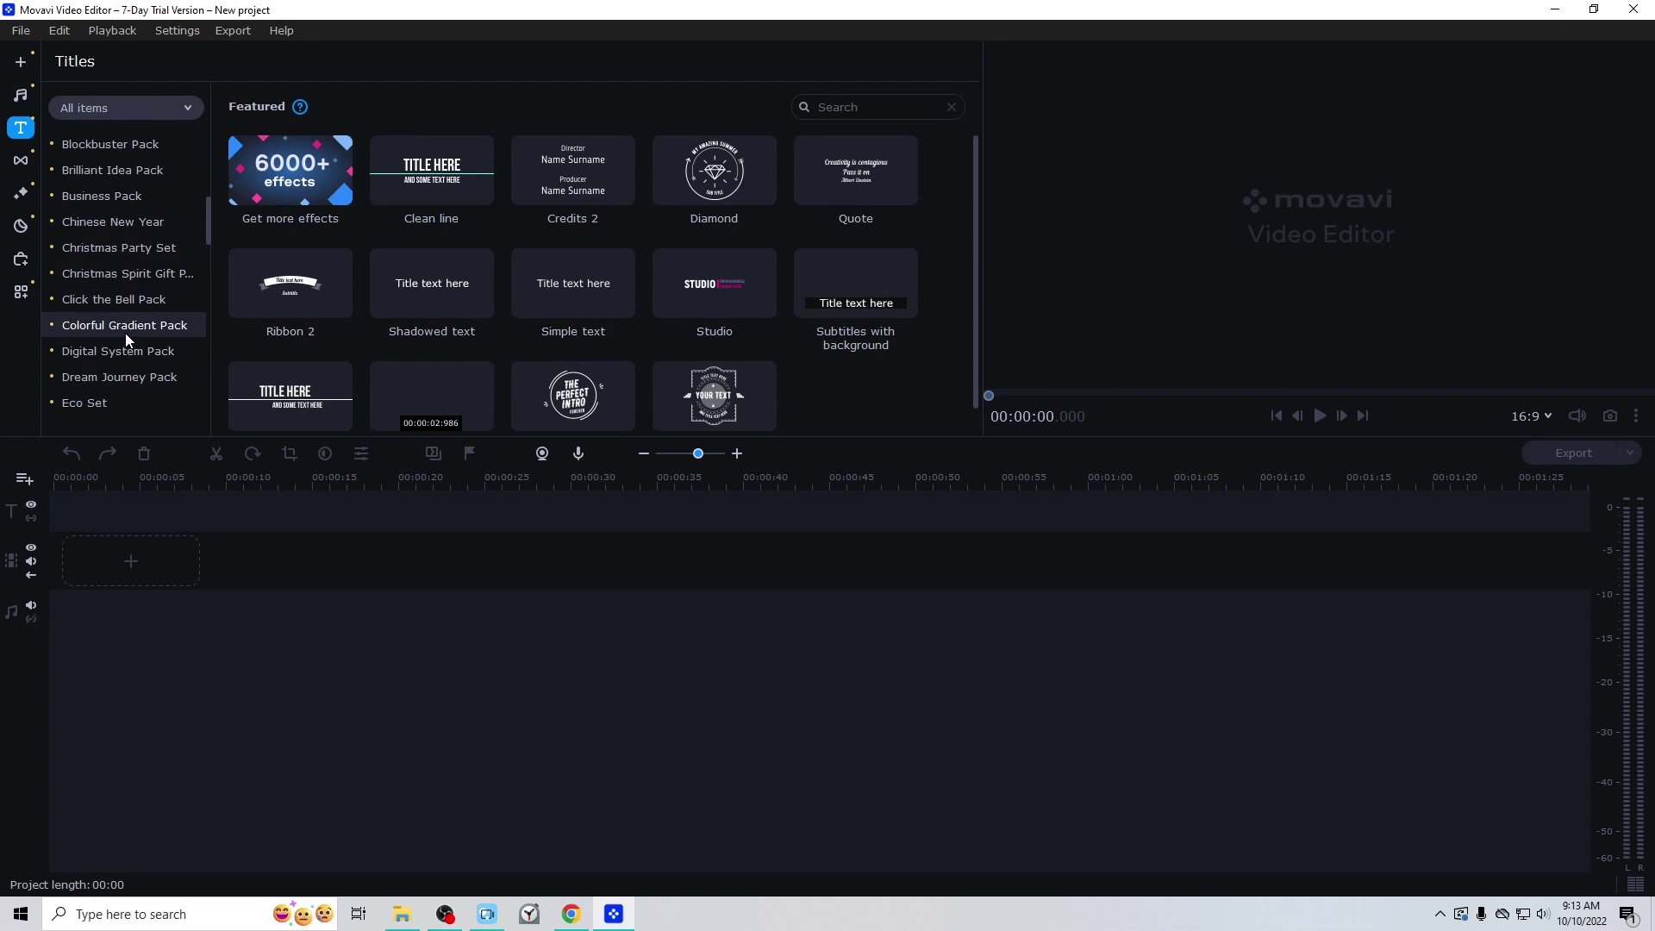
scroll(126, 332, "down", 3)
left_click(168, 274)
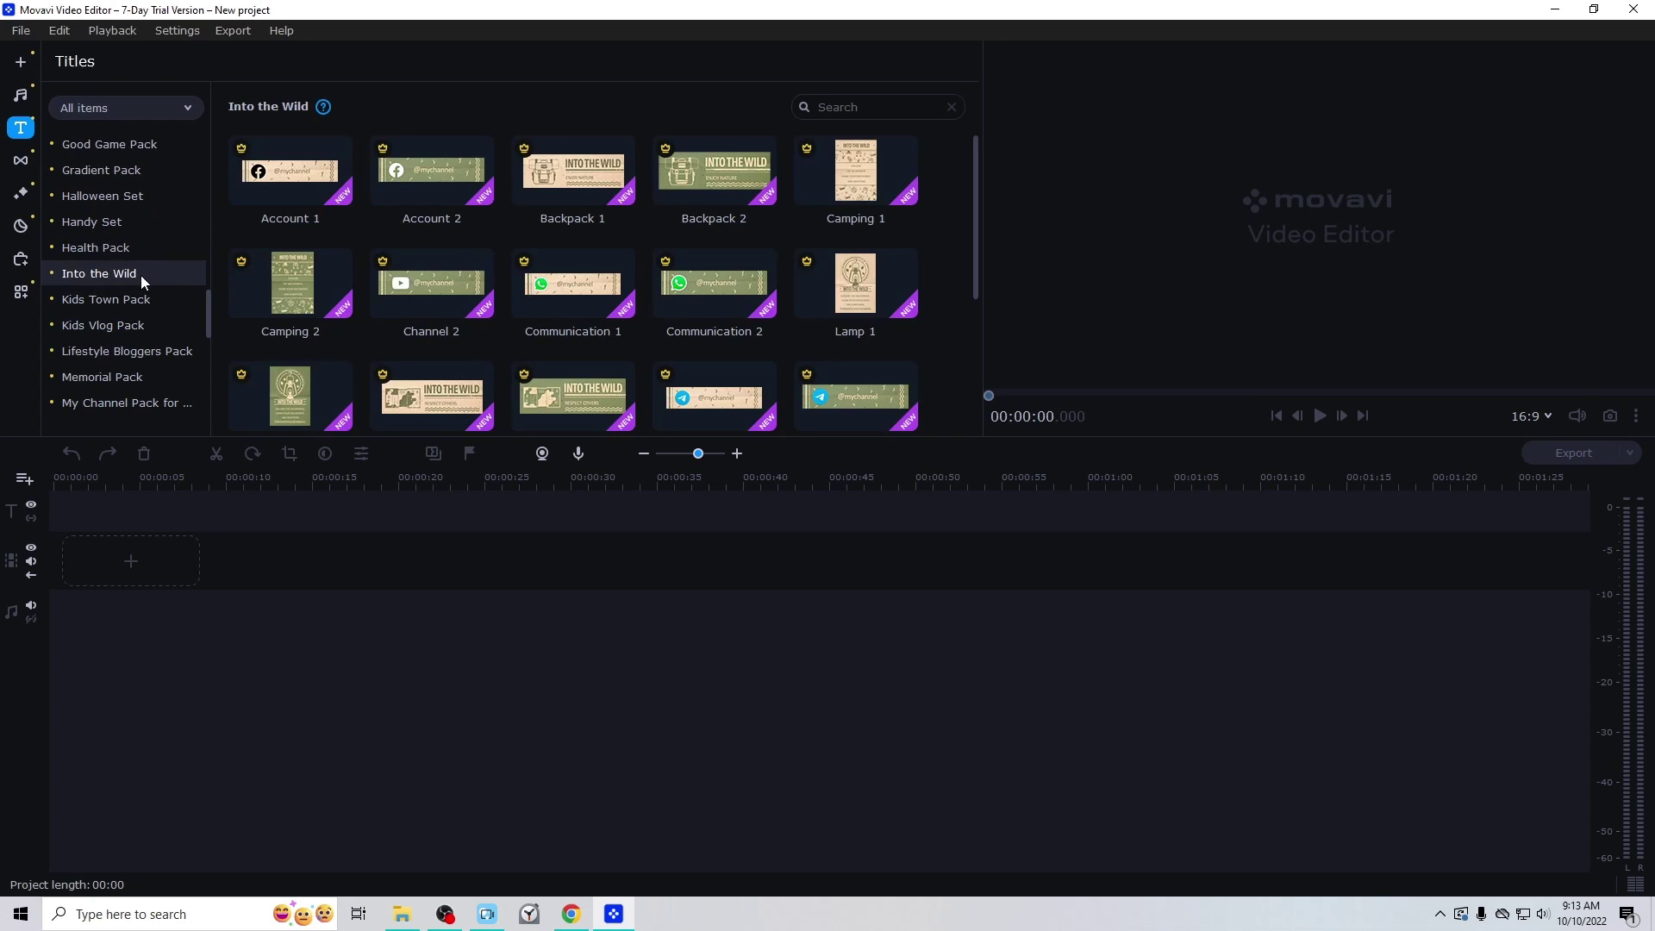
scroll(141, 275, "up", 5)
left_click(147, 226)
scroll(143, 223, "up", 15)
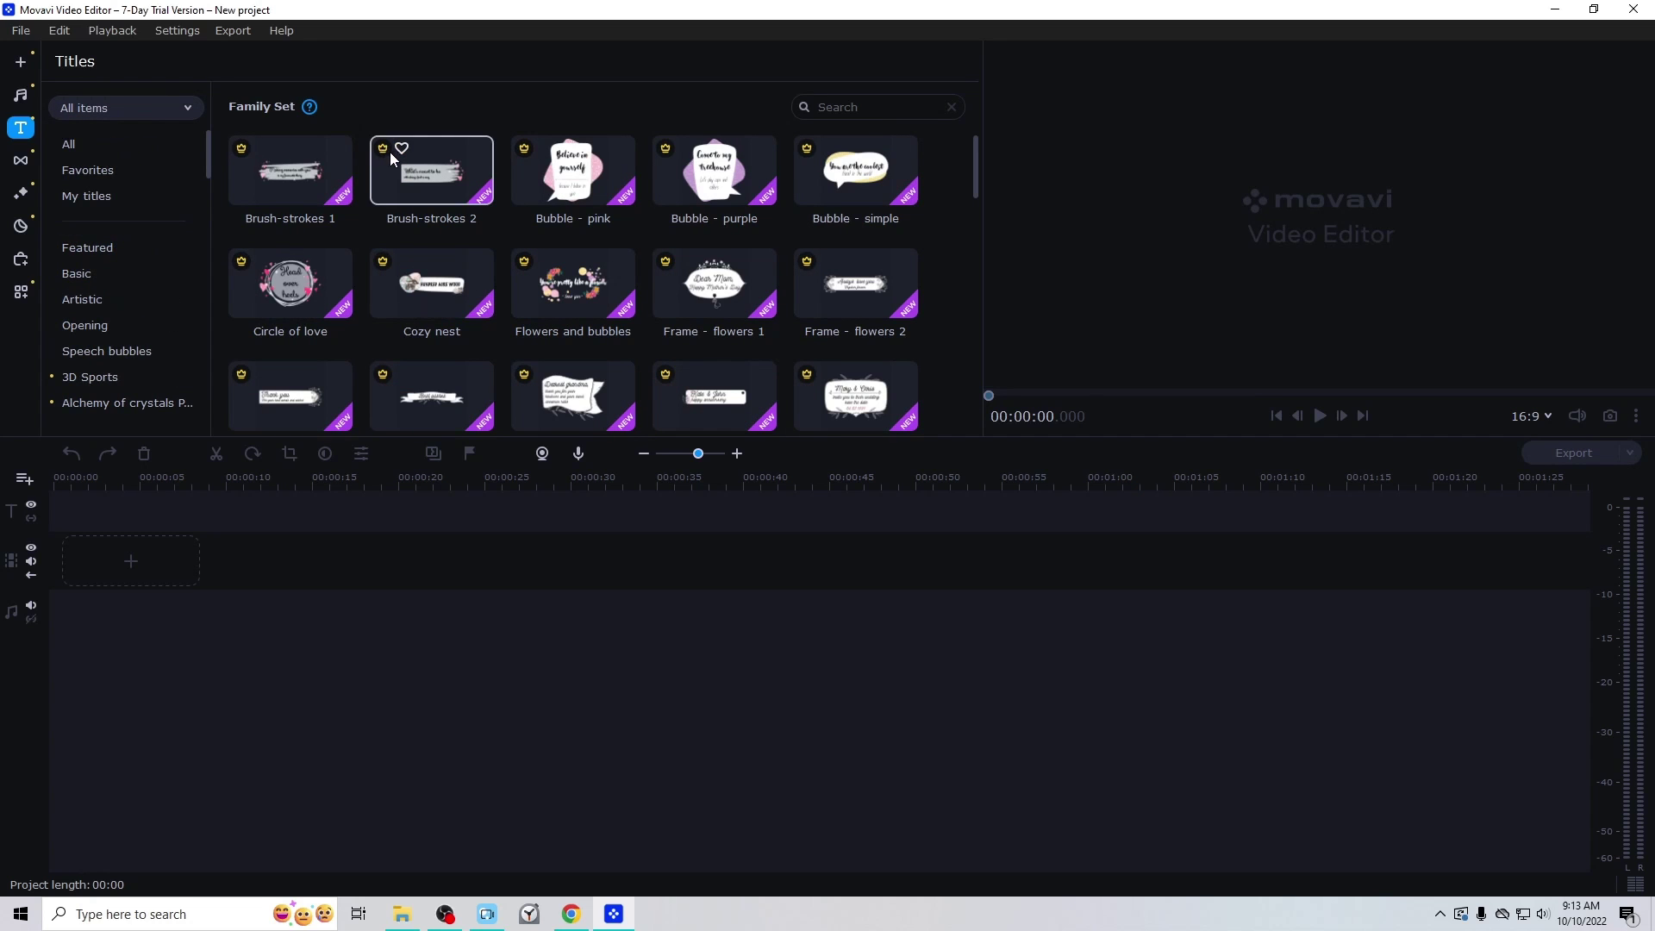
Cycle through Artistic, Opening, Speech bubbles and Basic titles, ending on Featured
left_click(117, 309)
left_click(111, 328)
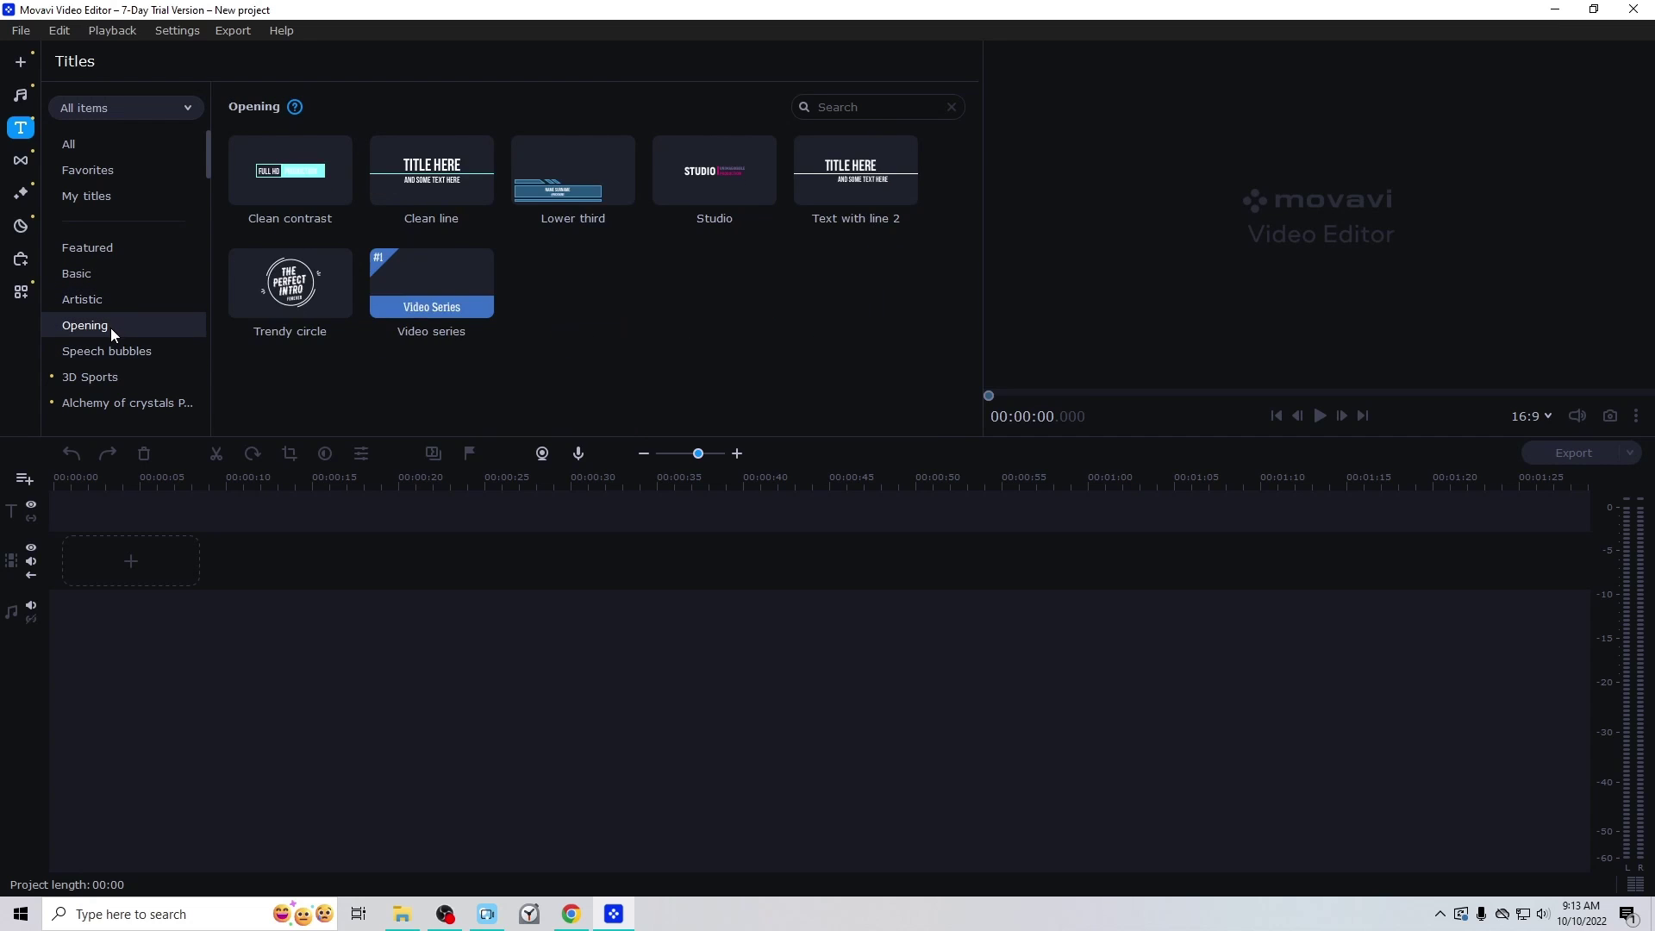
left_click(124, 352)
left_click(115, 301)
left_click(115, 274)
left_click(115, 249)
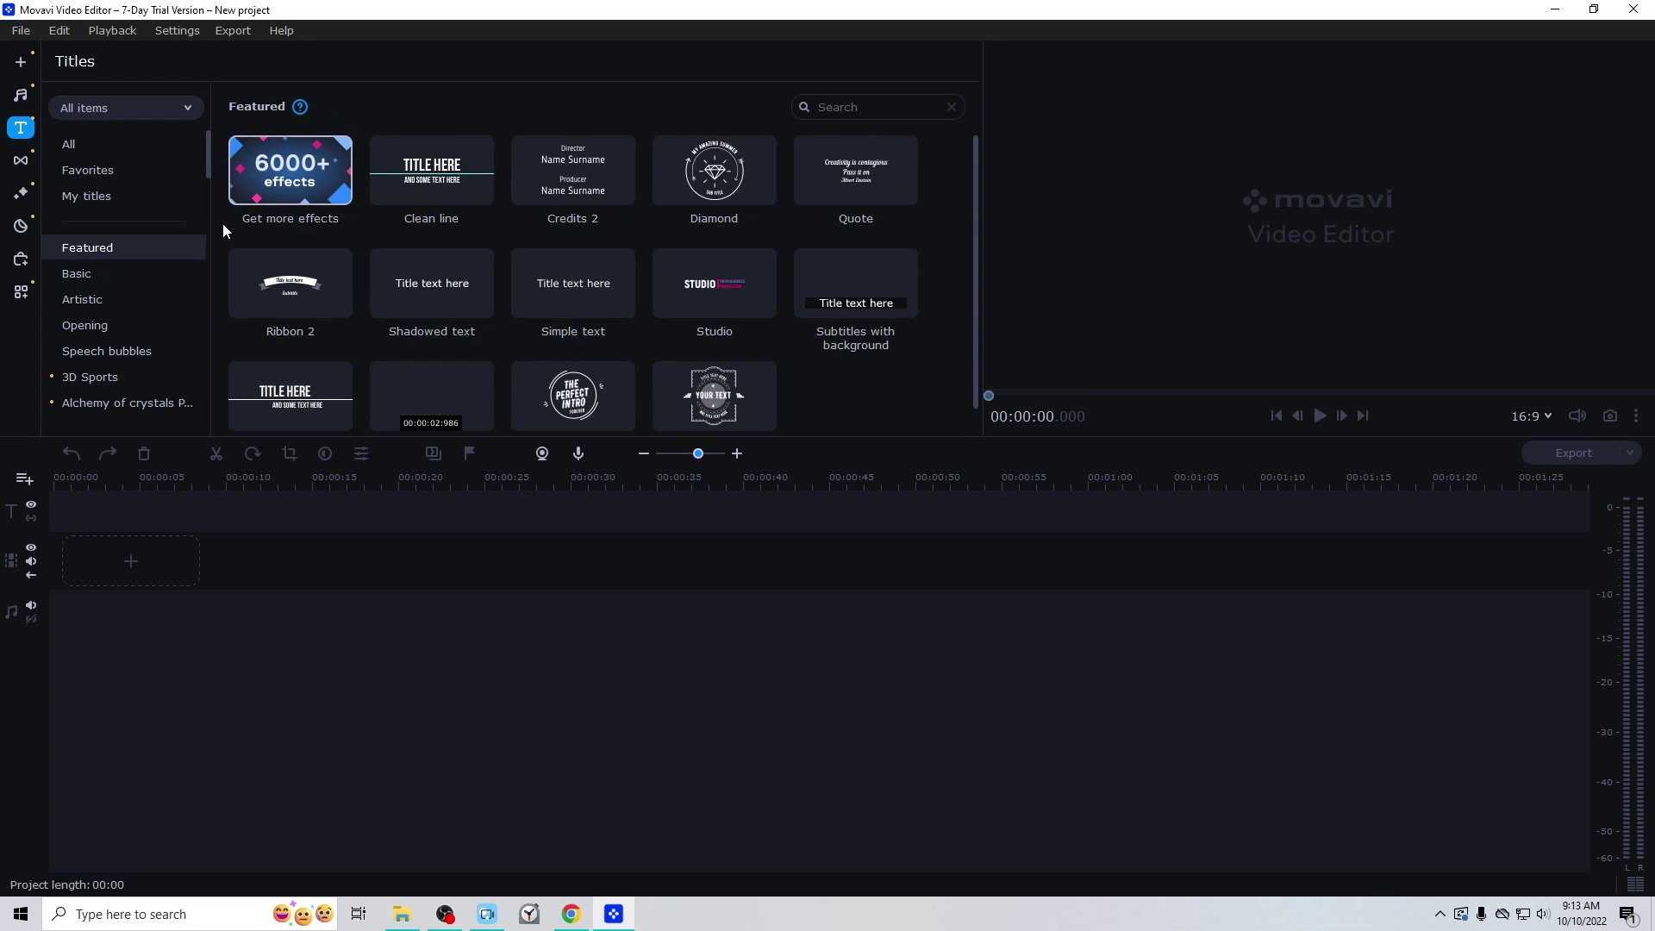
left_click(21, 162)
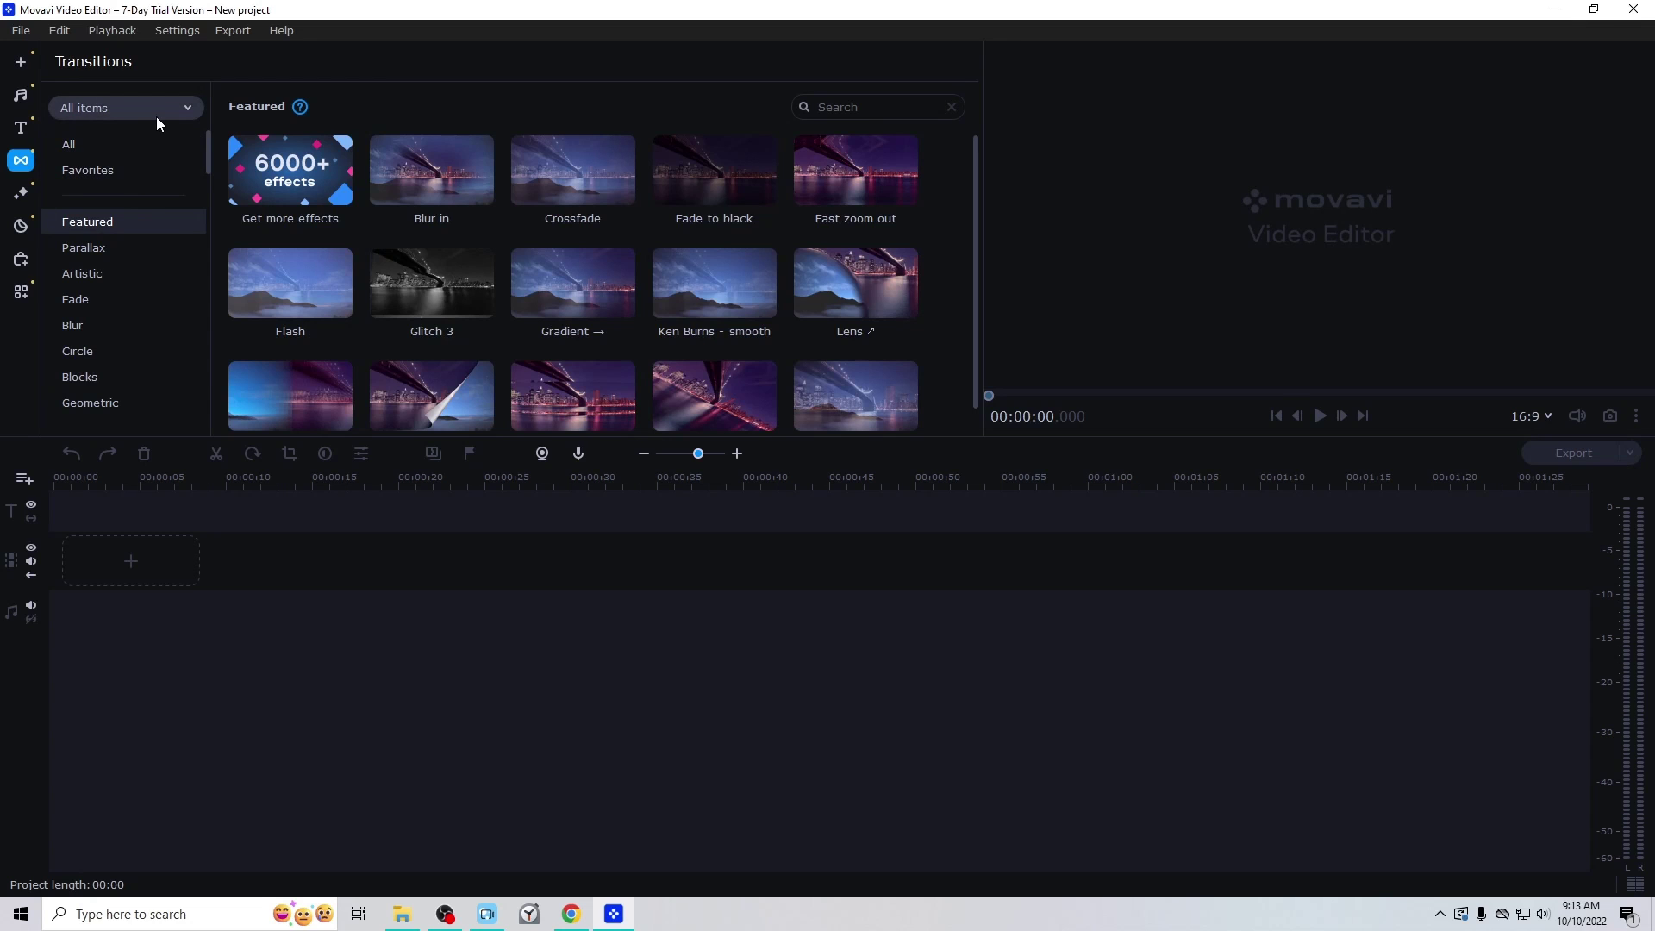
Scroll through the transition pack categories and move on to the Filters library
scroll(141, 245, "down", 10)
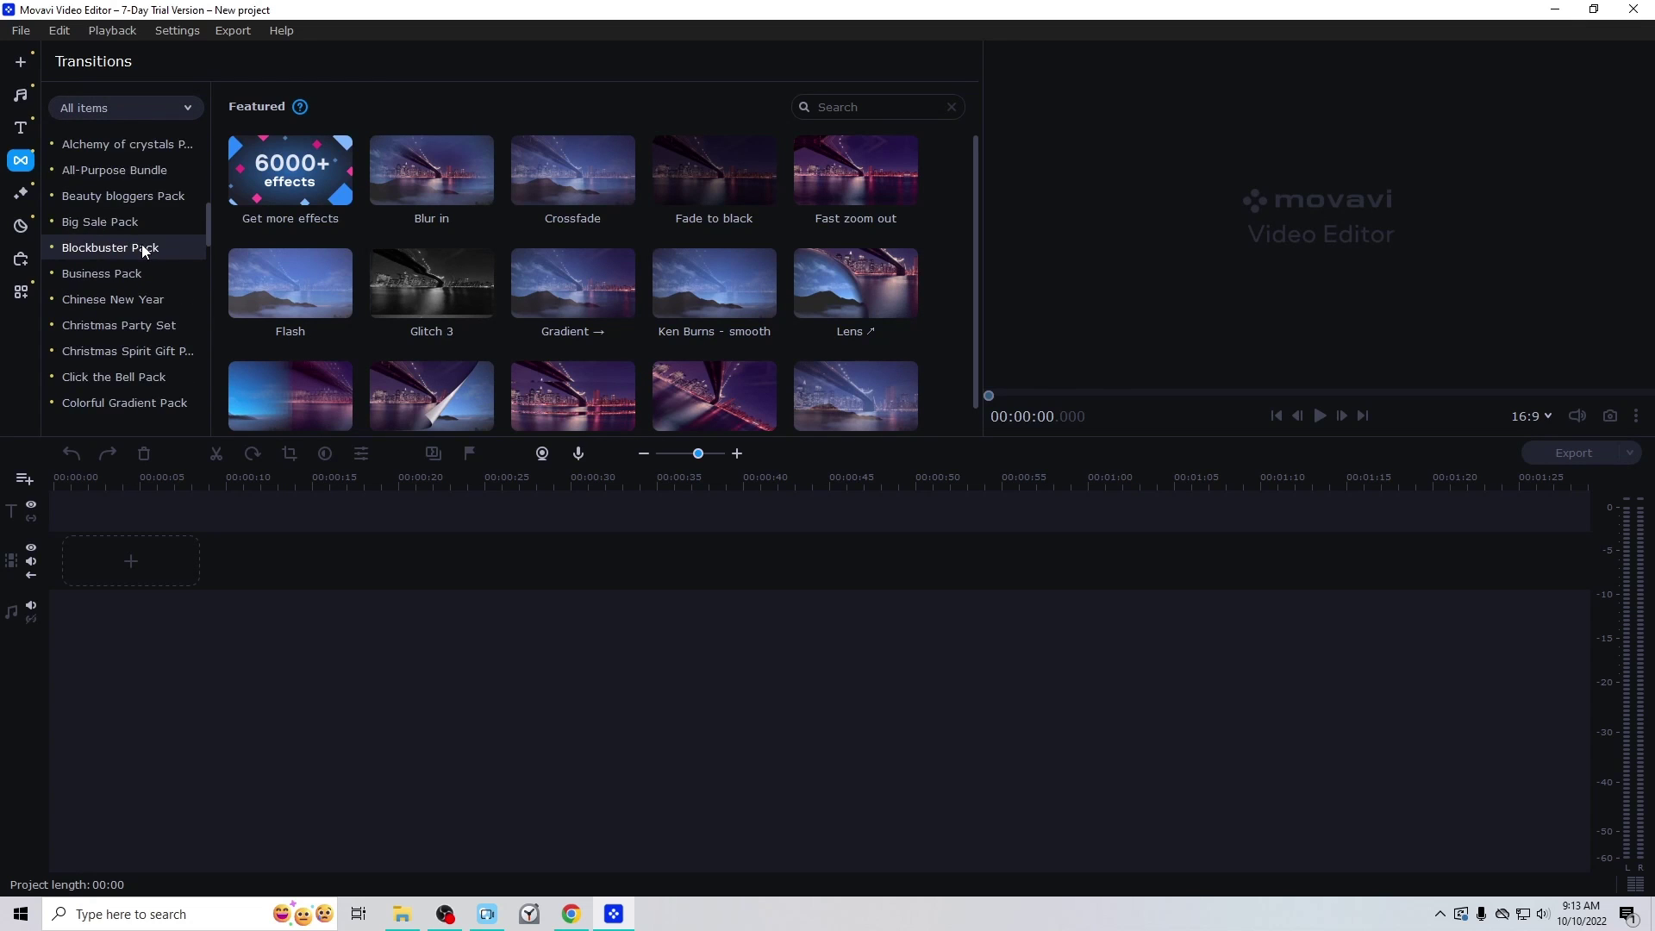
scroll(141, 245, "up", 10)
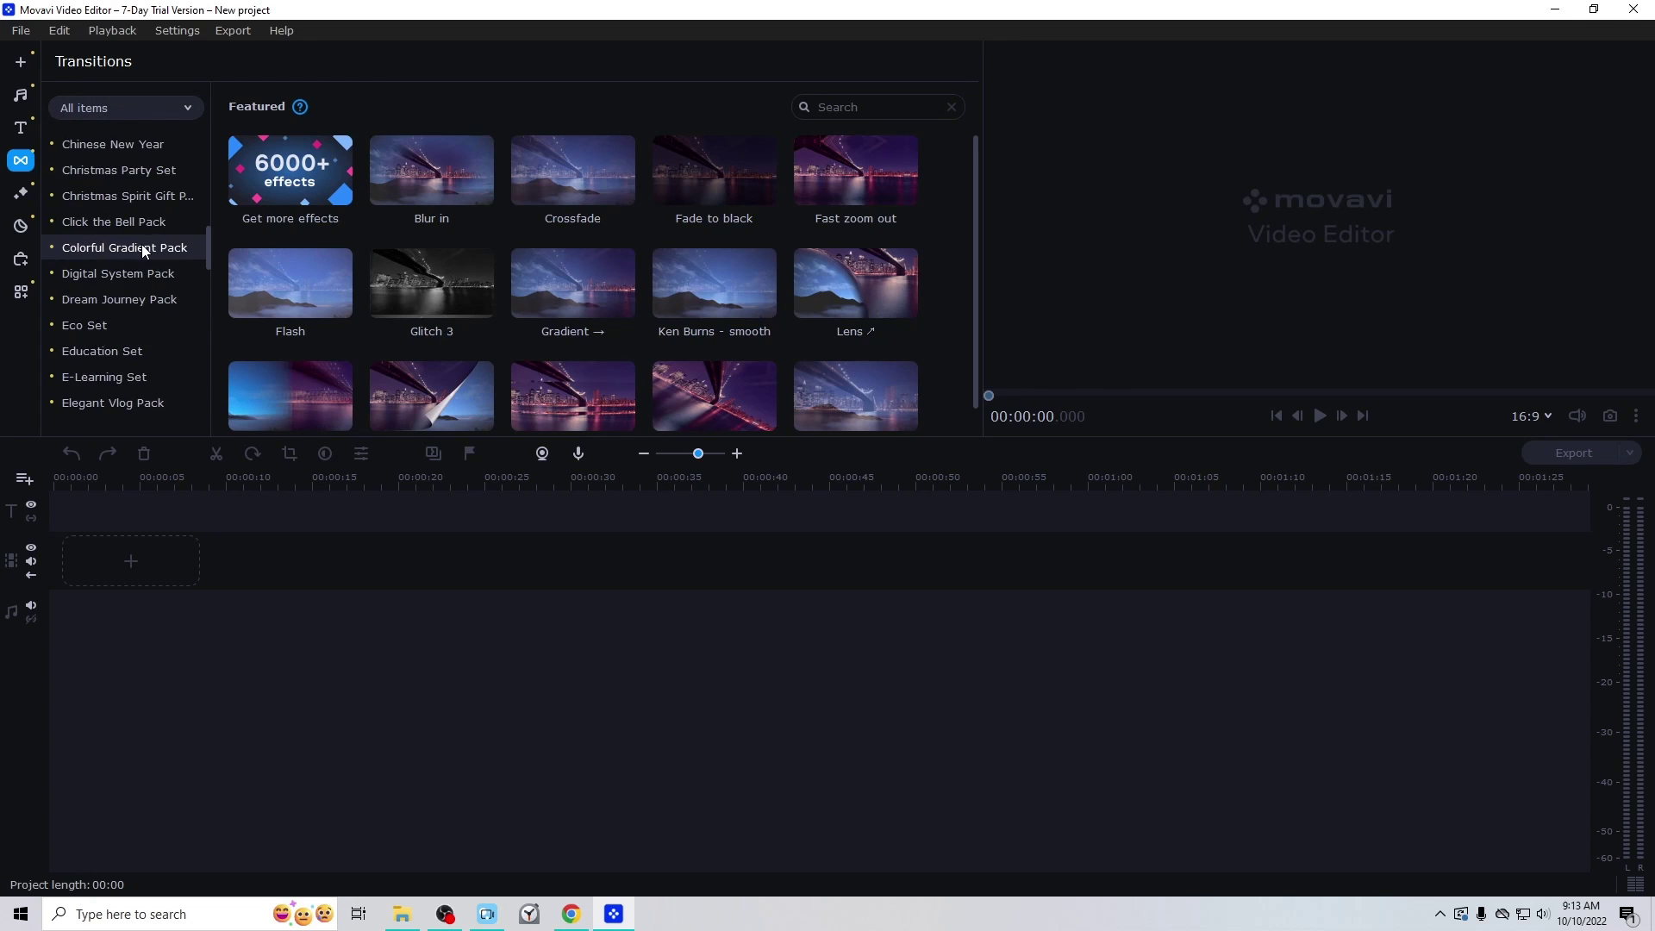
left_click(17, 194)
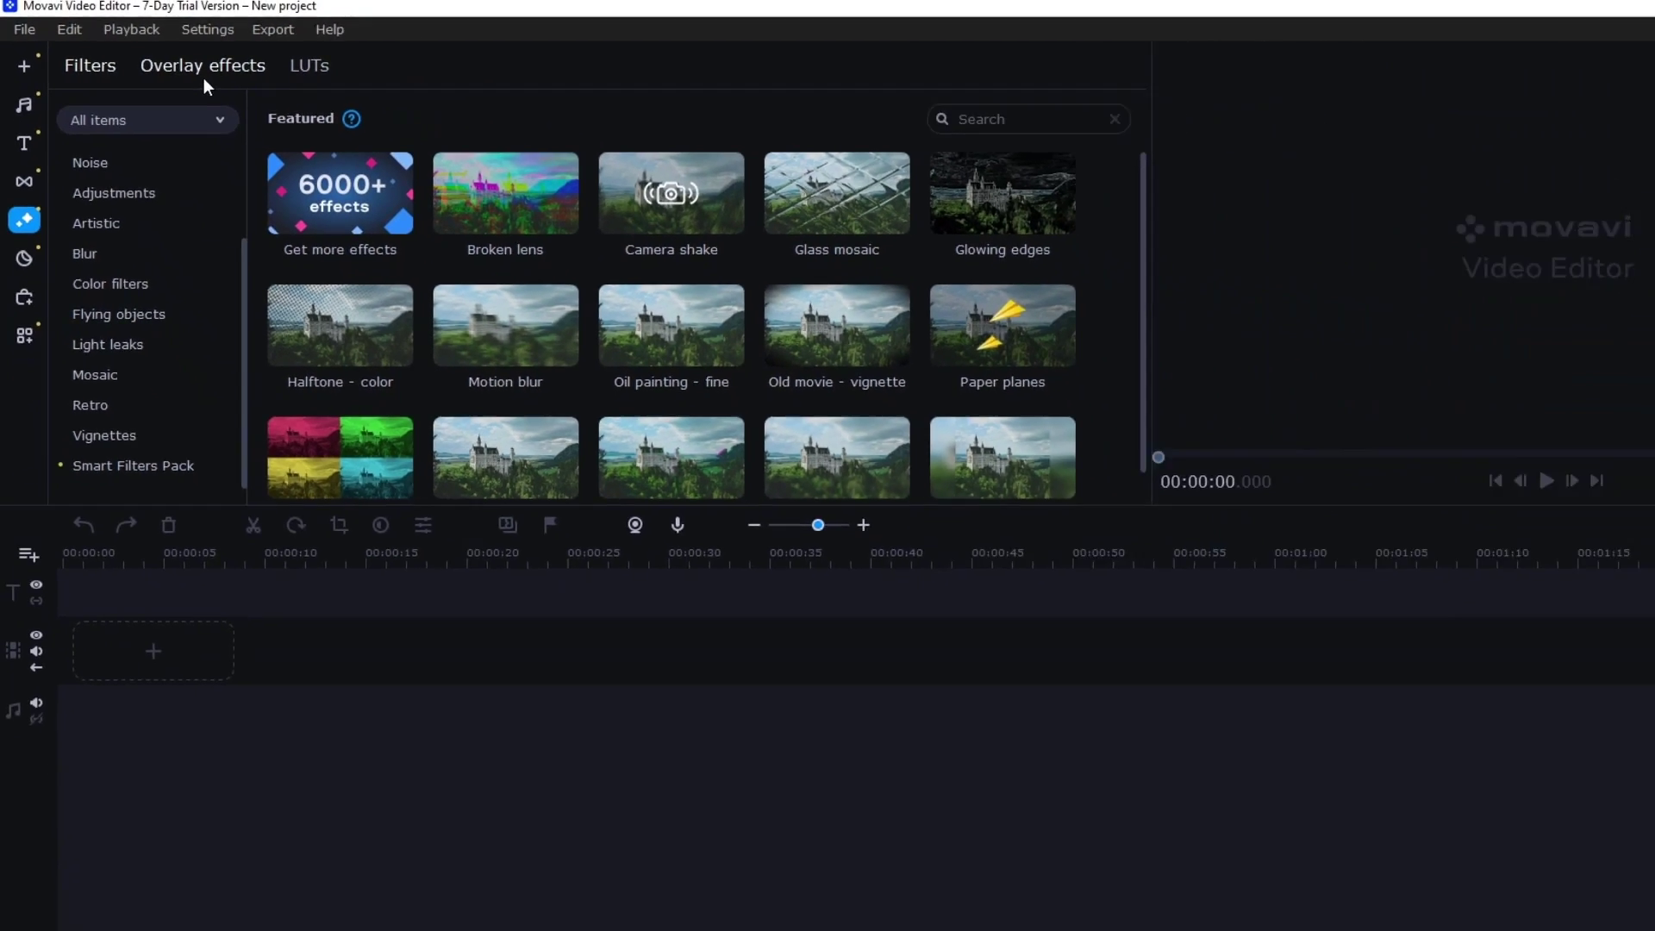
Switch back and forth between the Overlay effects and Filters collections
left_click(425, 104)
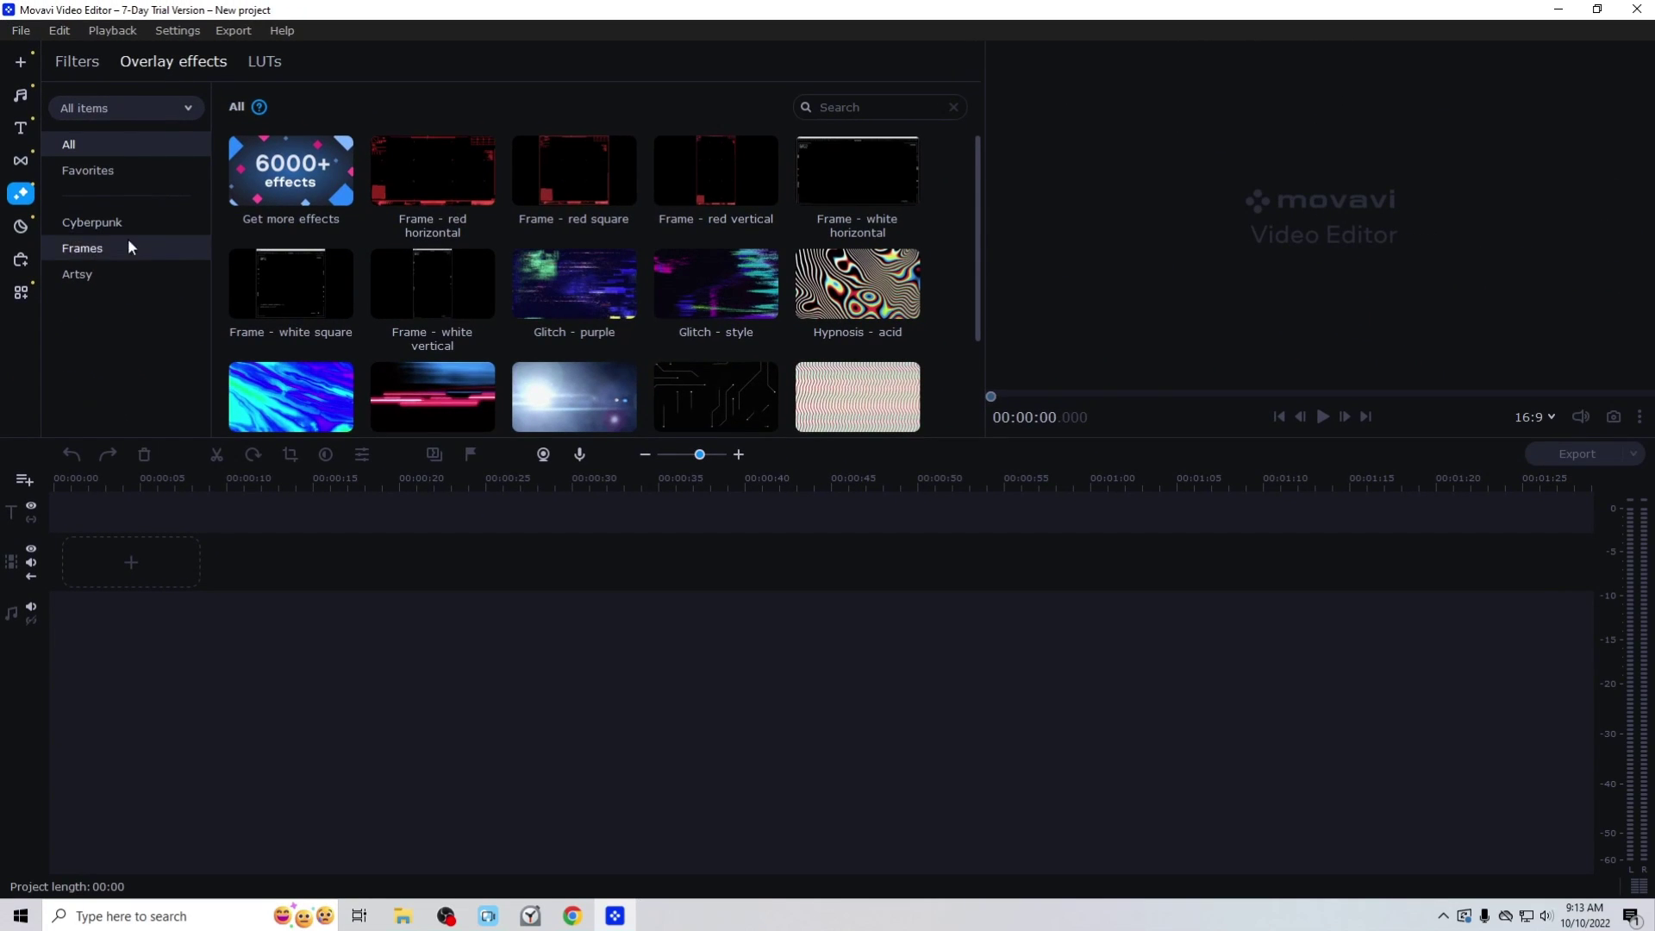
scroll(189, 111, "down", 1)
left_click(96, 58)
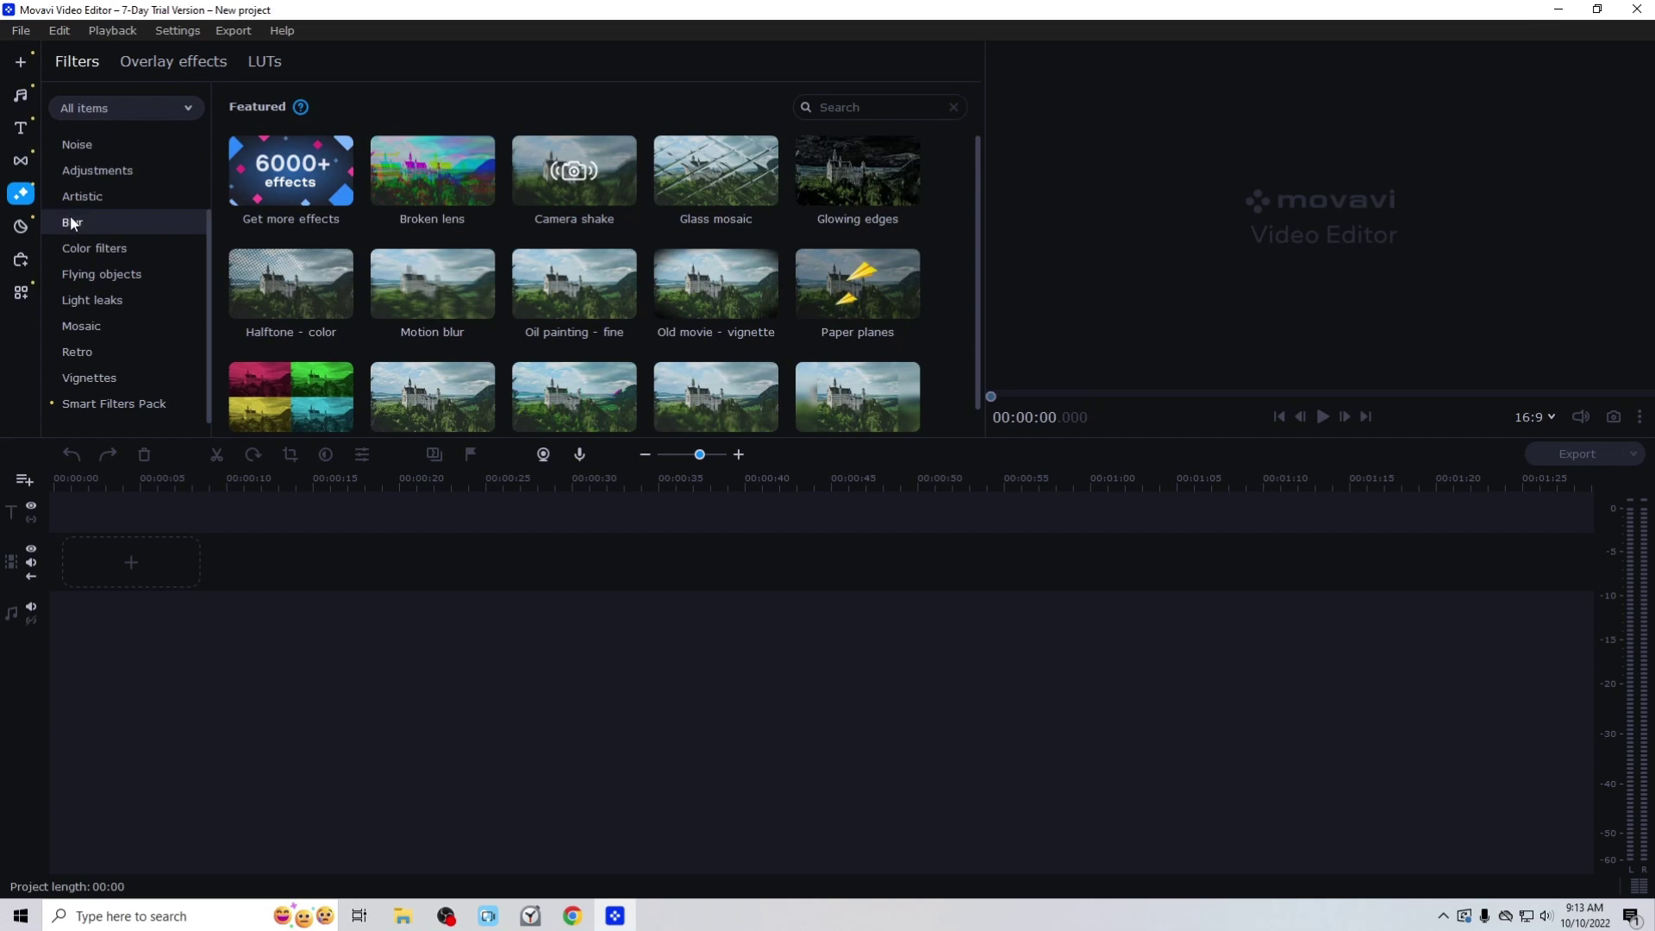
left_click(156, 66)
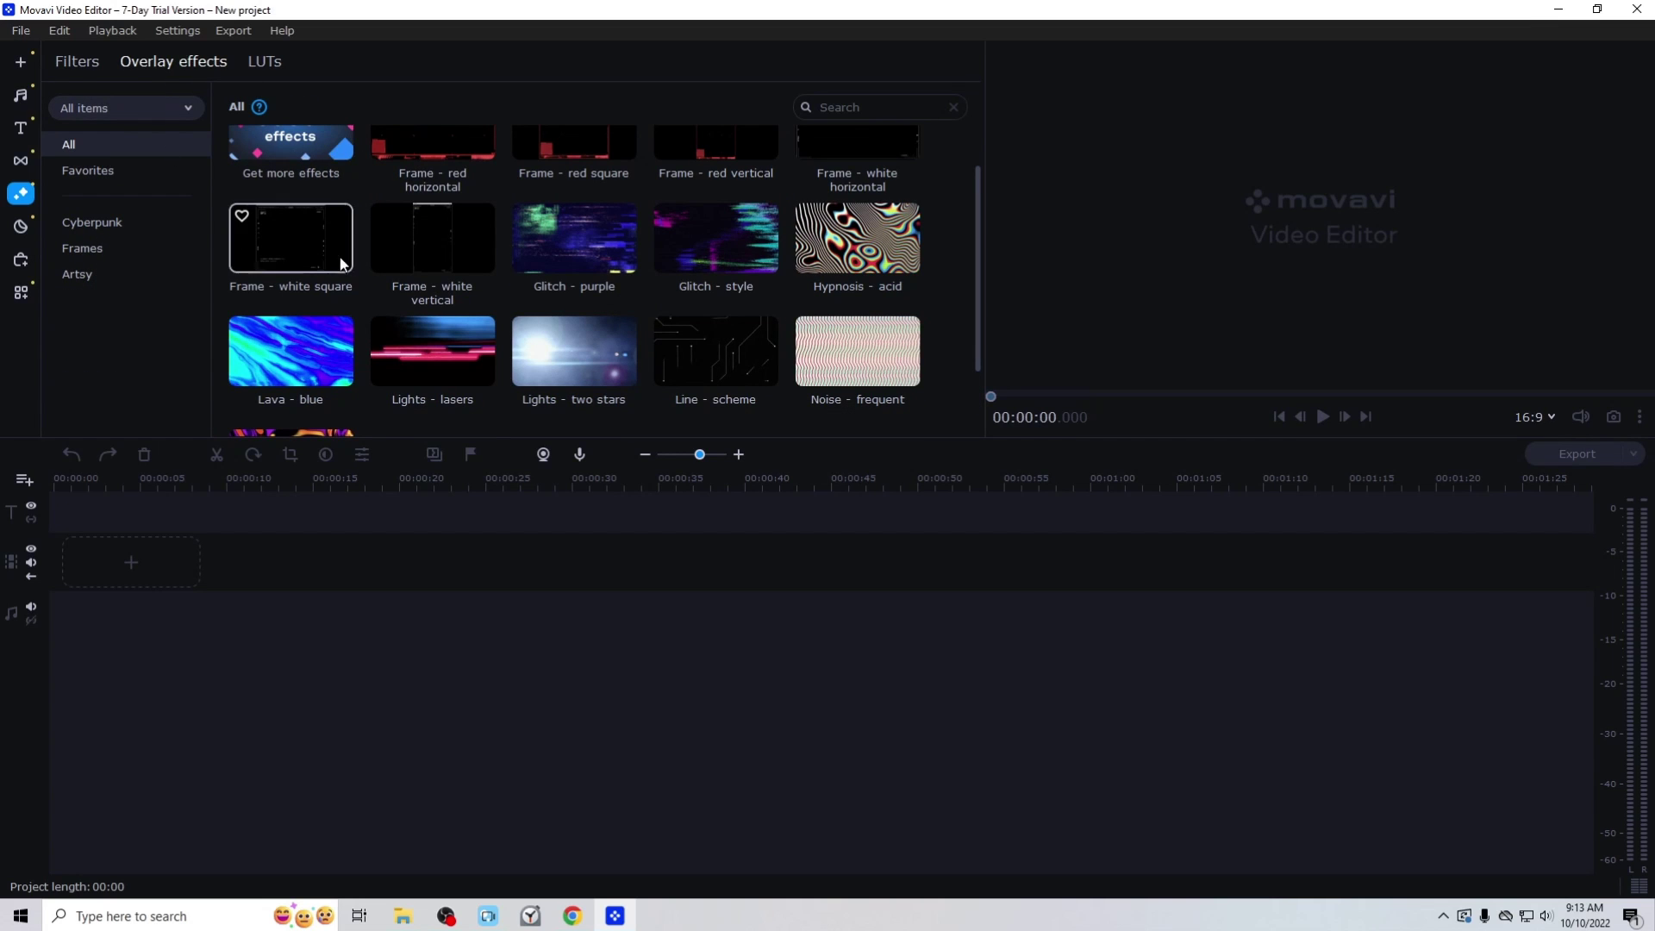
left_click(73, 61)
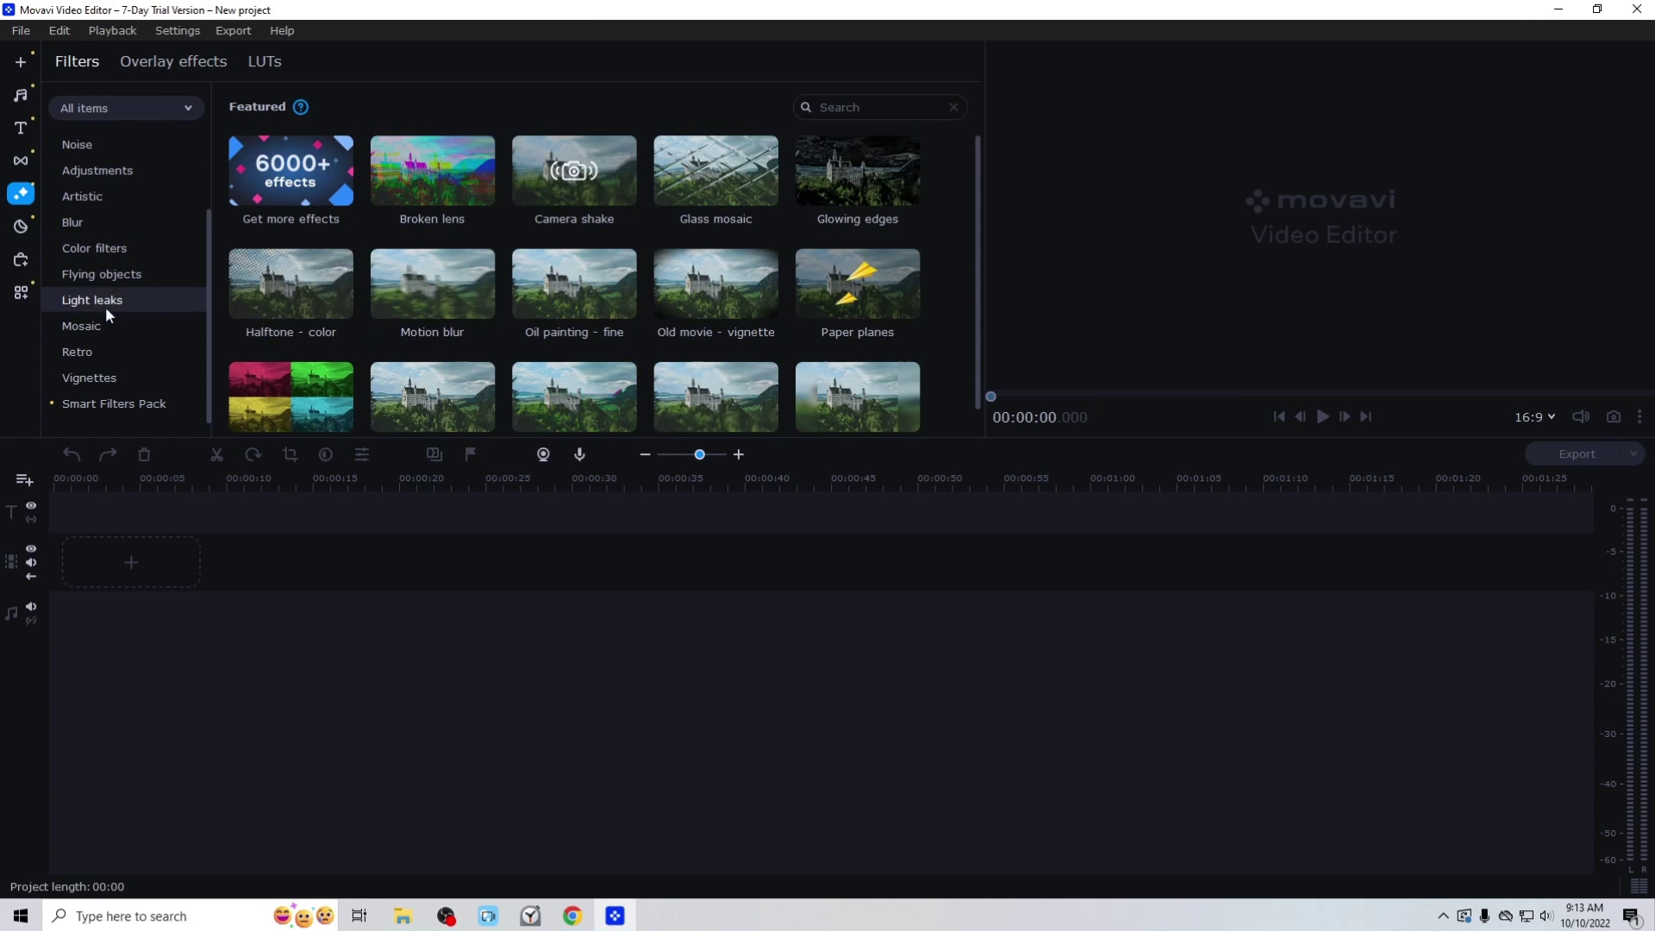
scroll(105, 333, "up", 2)
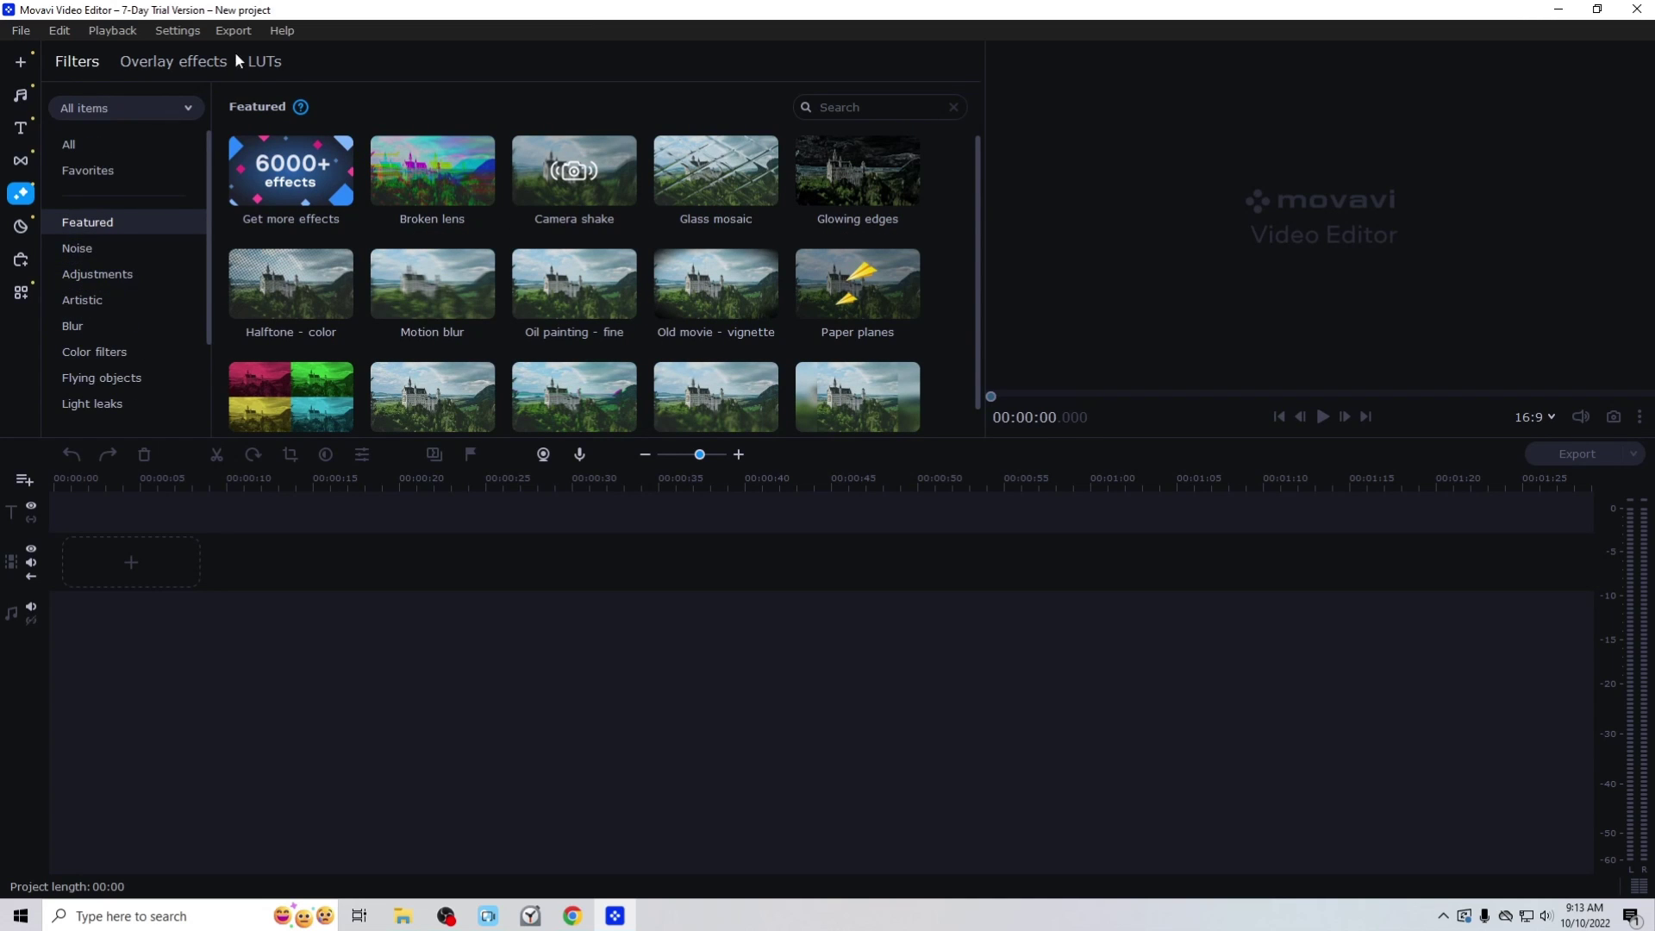
View the LUT presets, dismiss the upload tip, and revisit the other sidebar panels
left_click(263, 62)
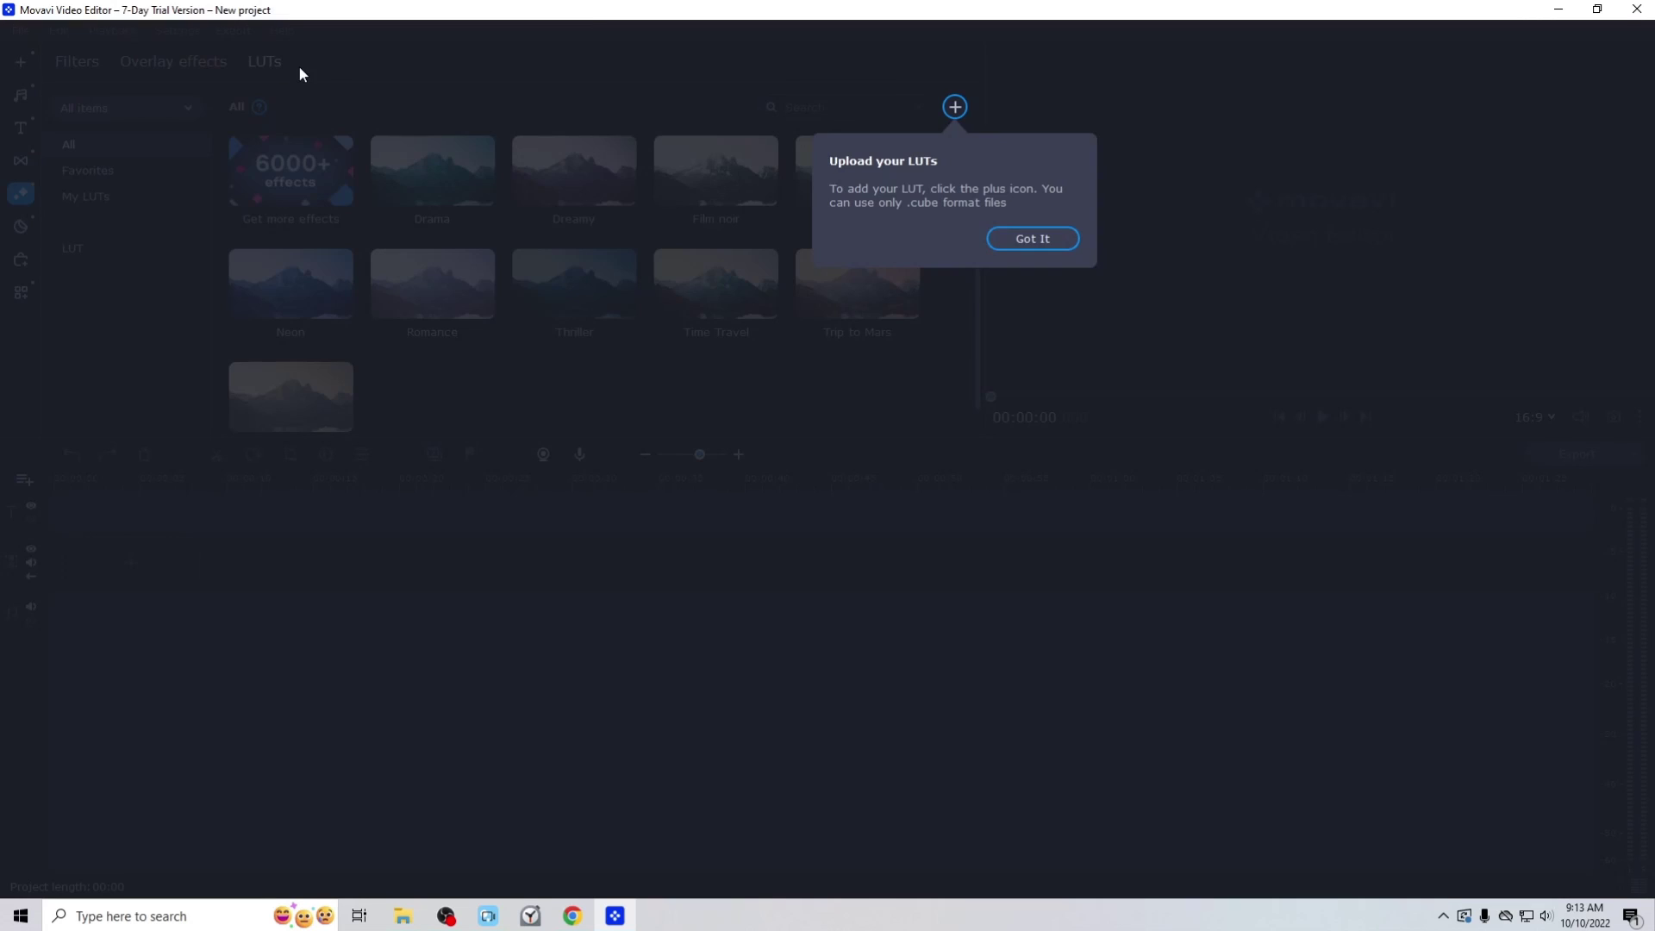
left_click(1042, 245)
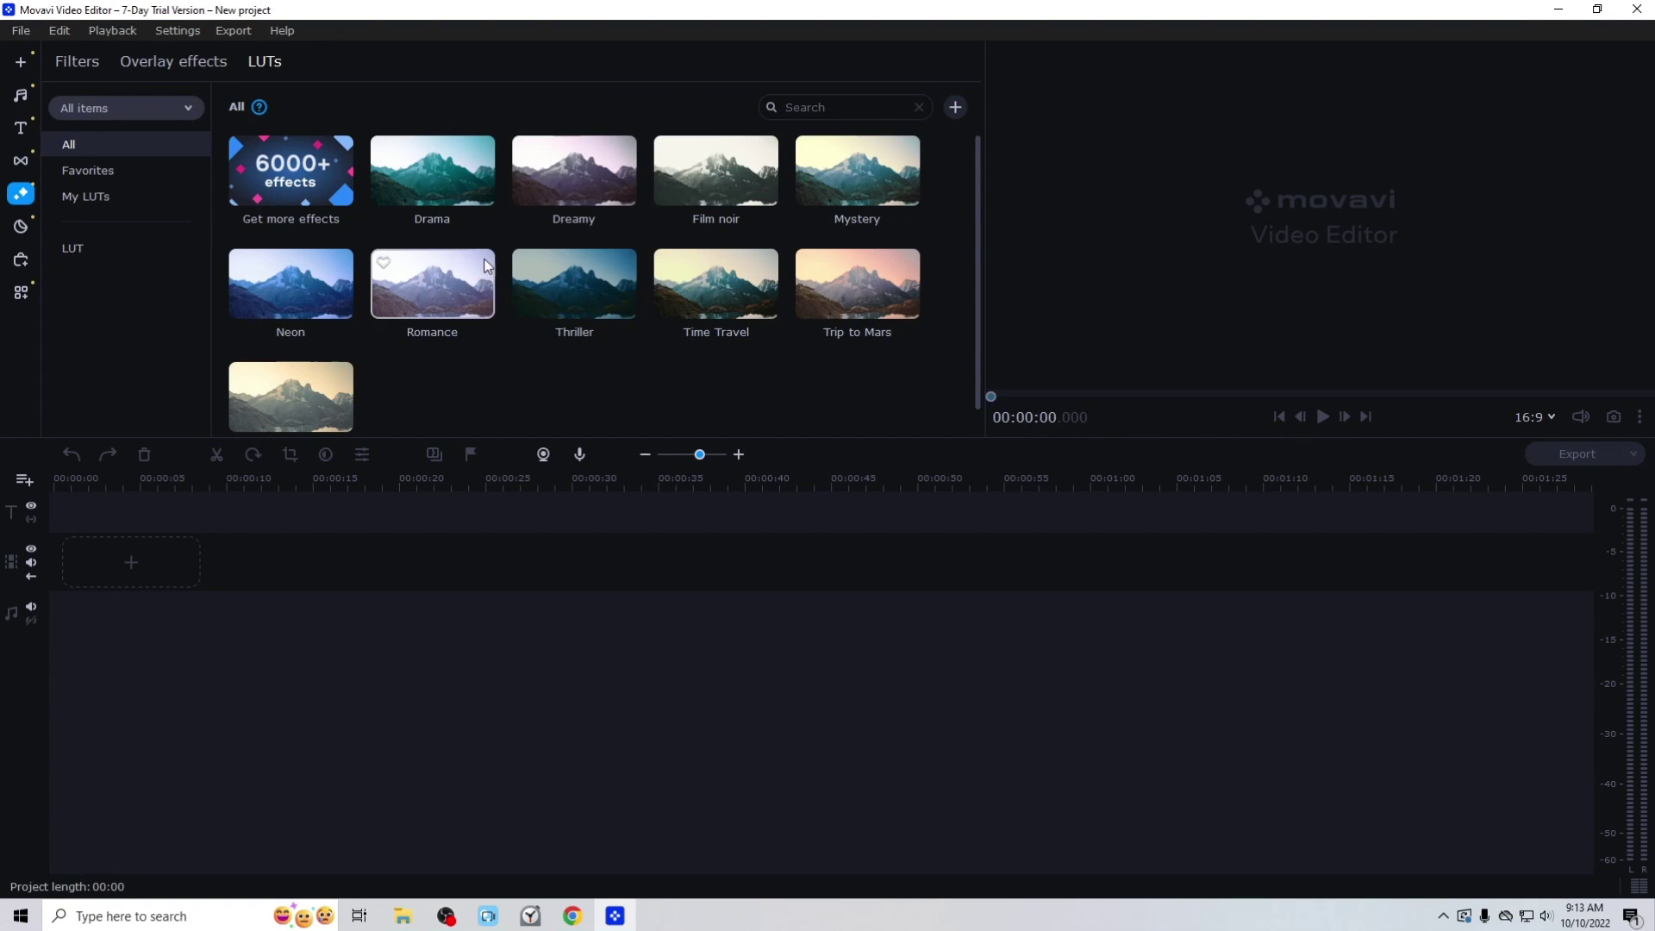
left_click(20, 292)
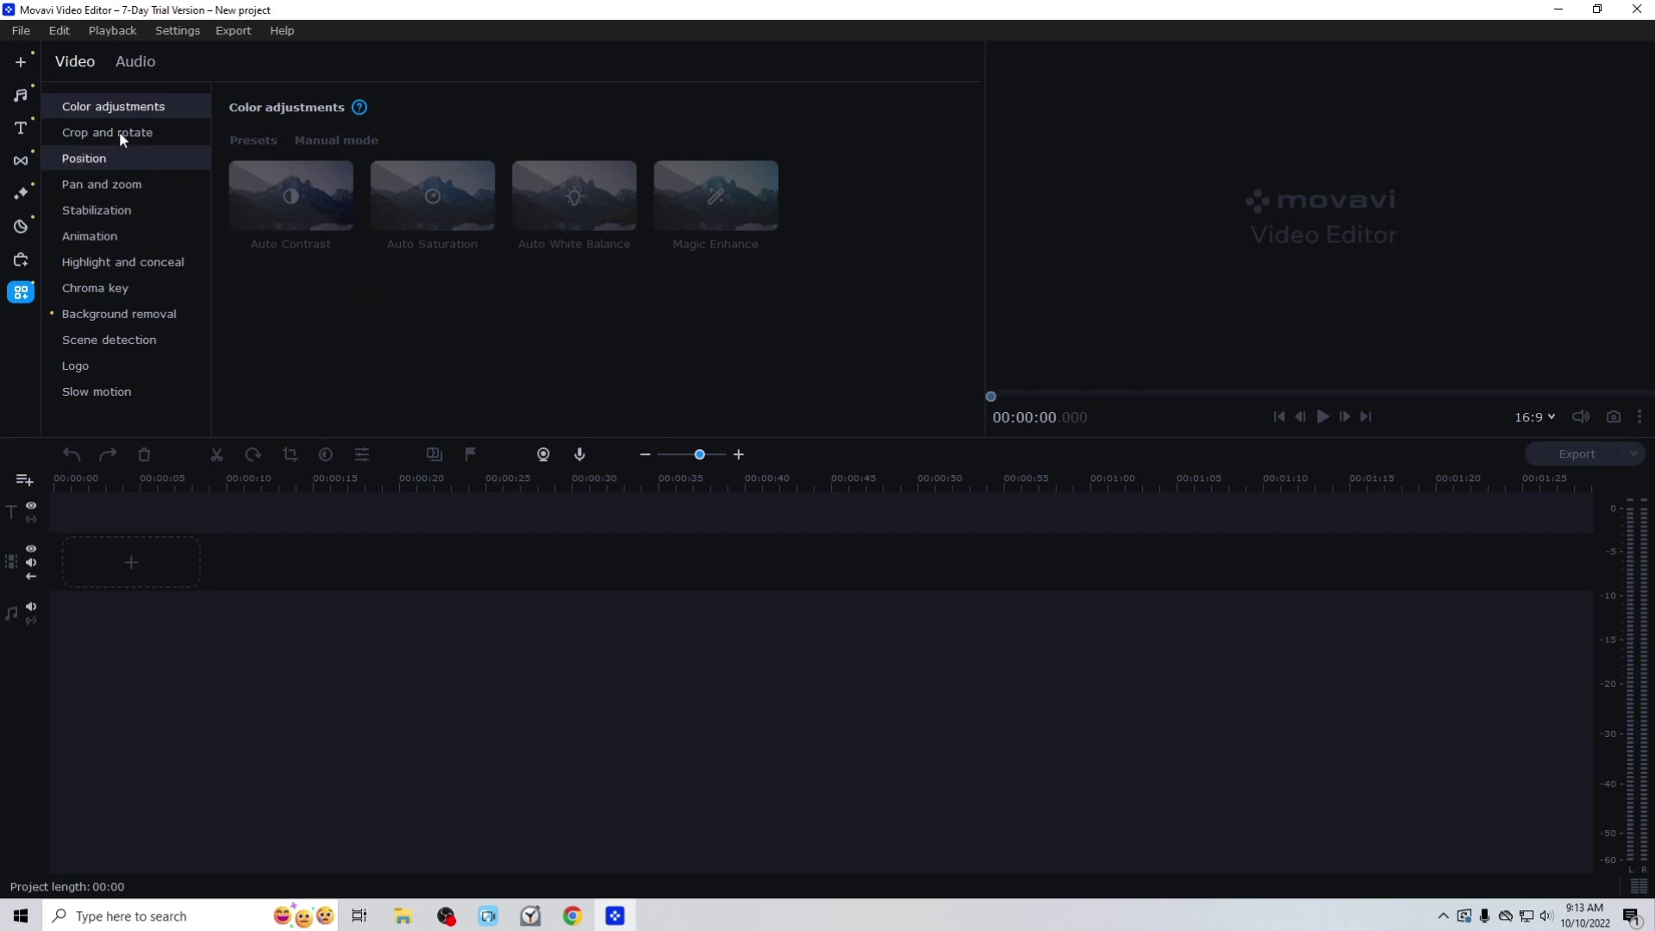
left_click(19, 163)
left_click(27, 197)
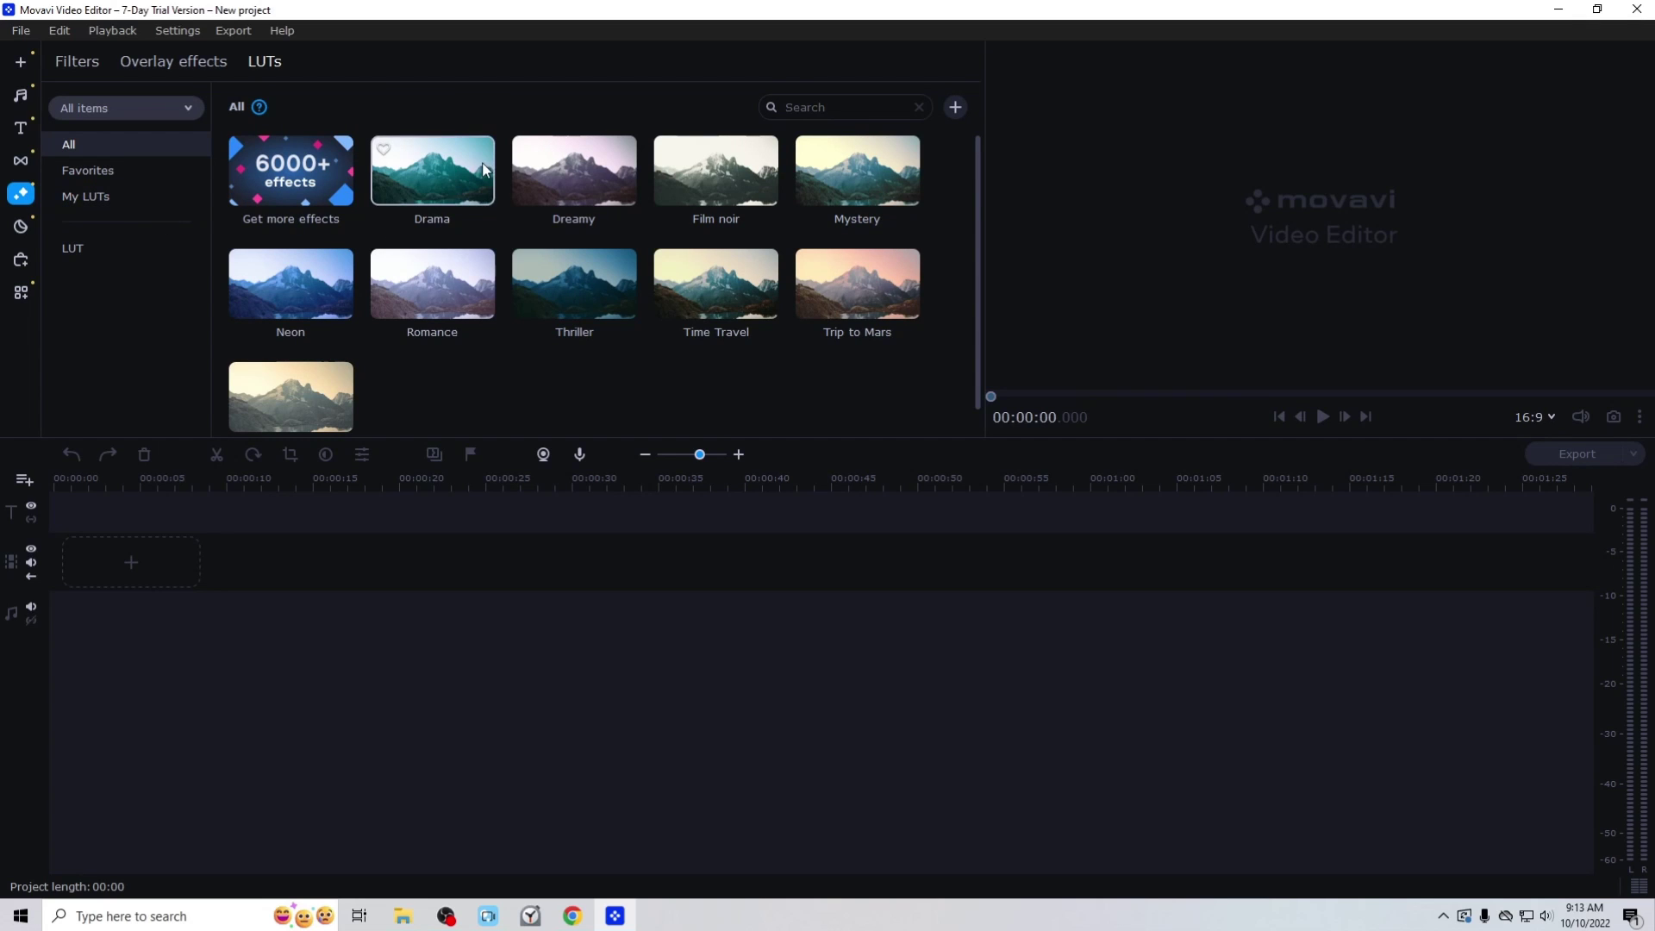
left_click(19, 227)
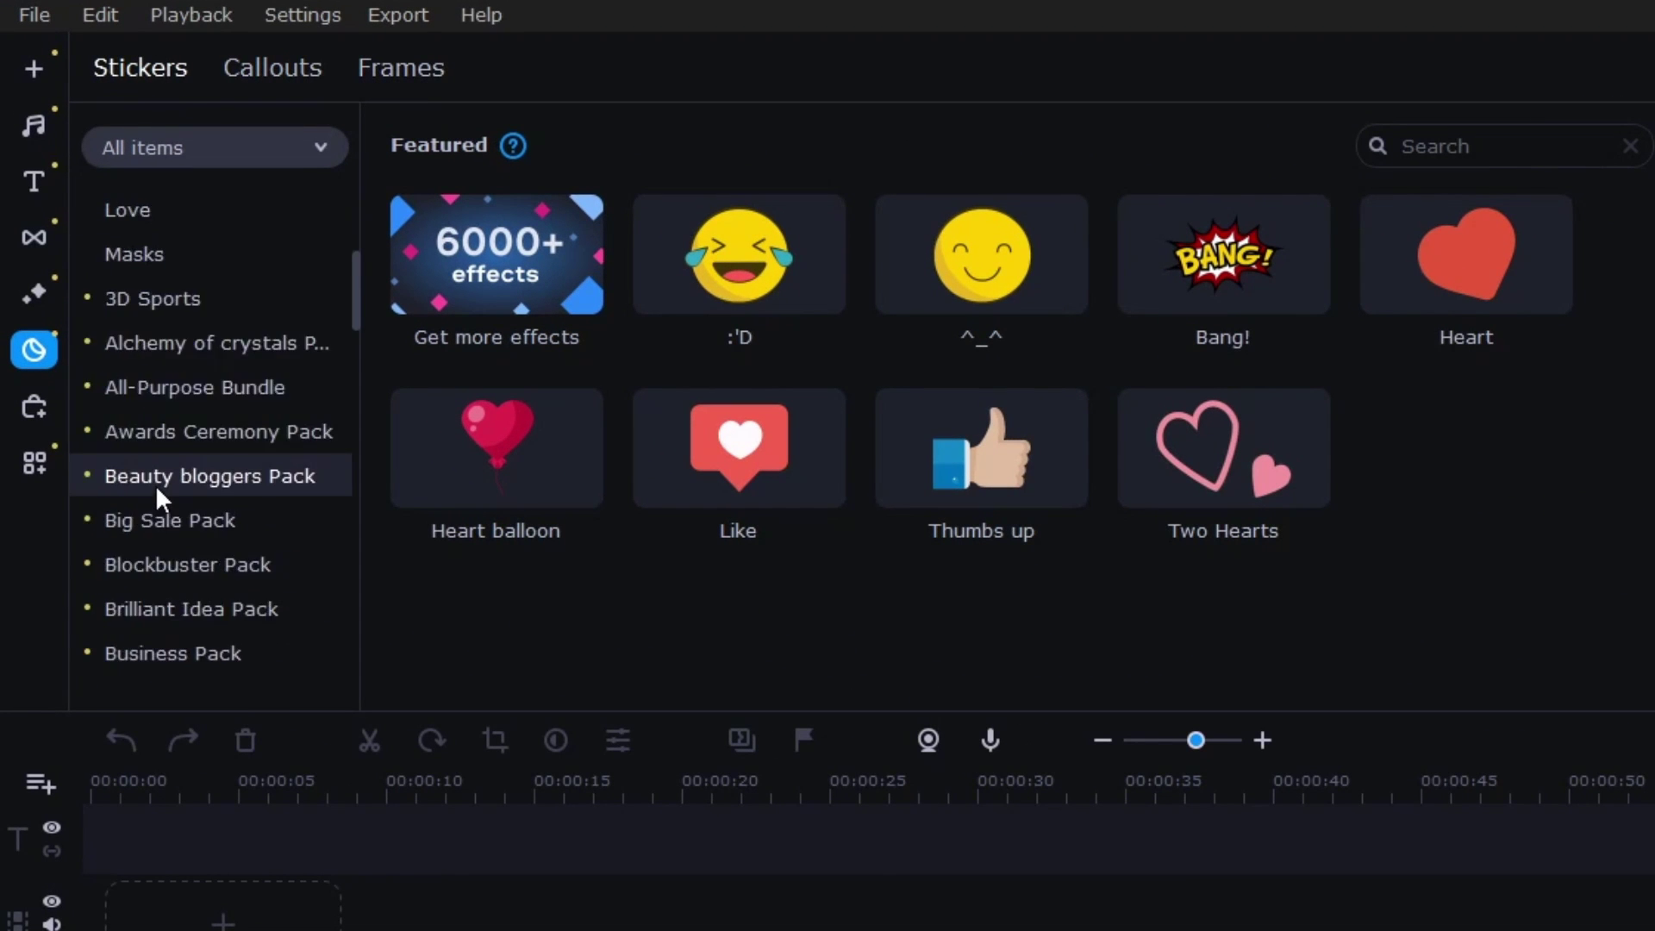
Browse the Sketch, Shapes, Highlighting and Signs callout categories, returning to Featured
scroll(158, 474, "up", 2)
left_click(277, 78)
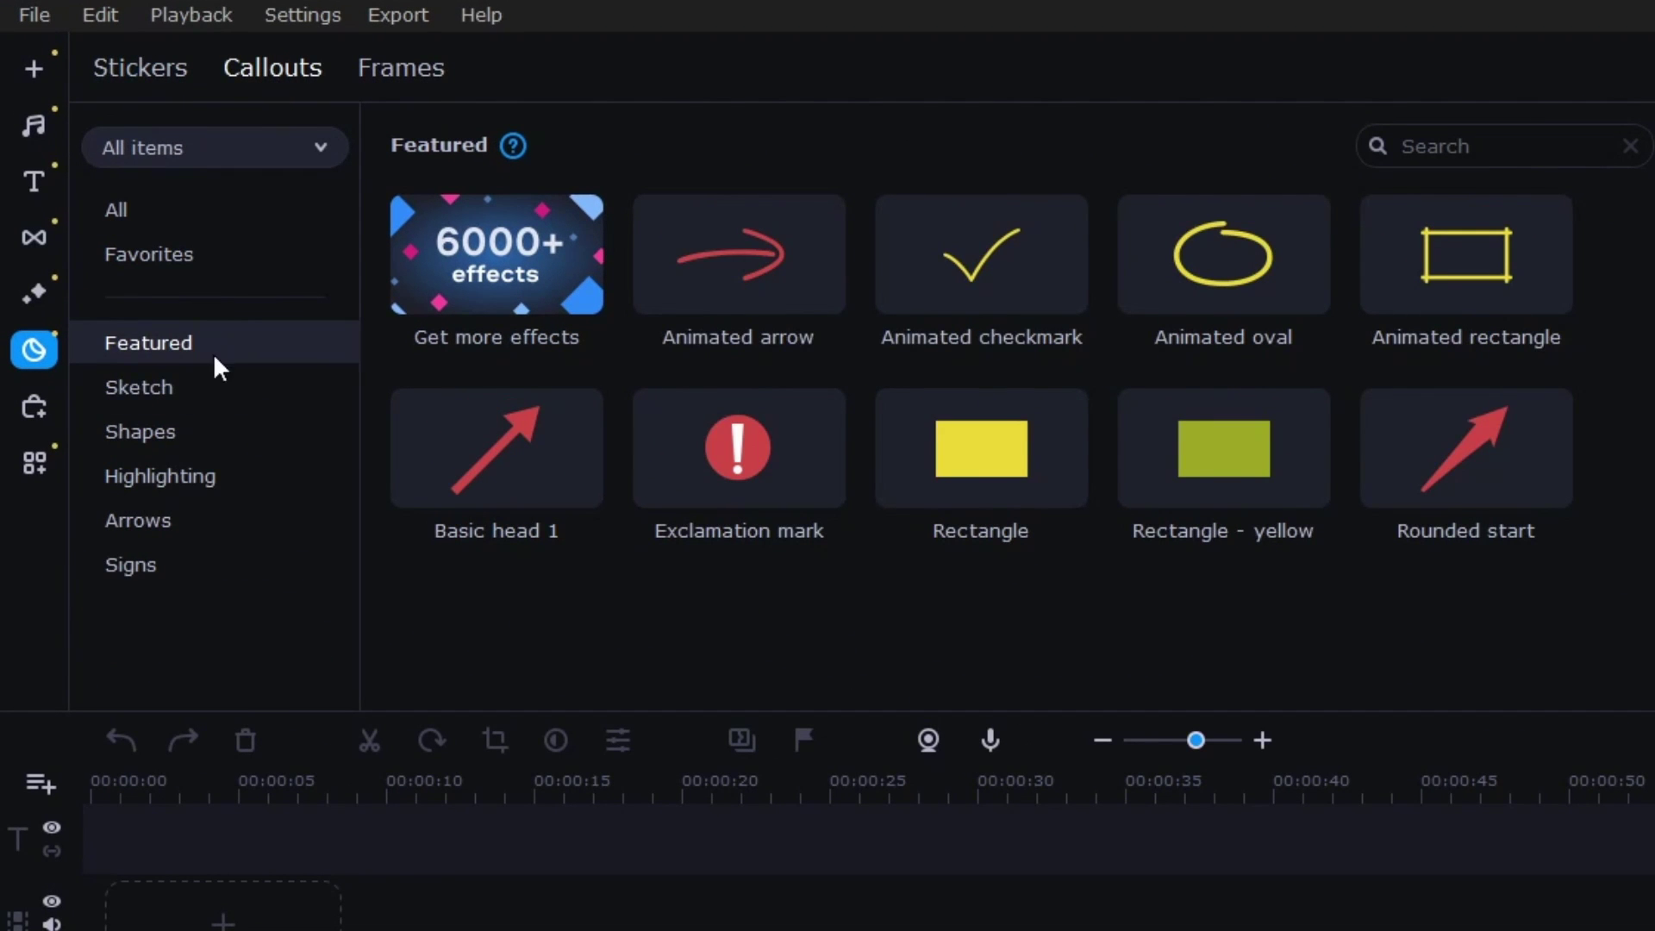
left_click(198, 387)
left_click(196, 432)
left_click(196, 476)
left_click(197, 565)
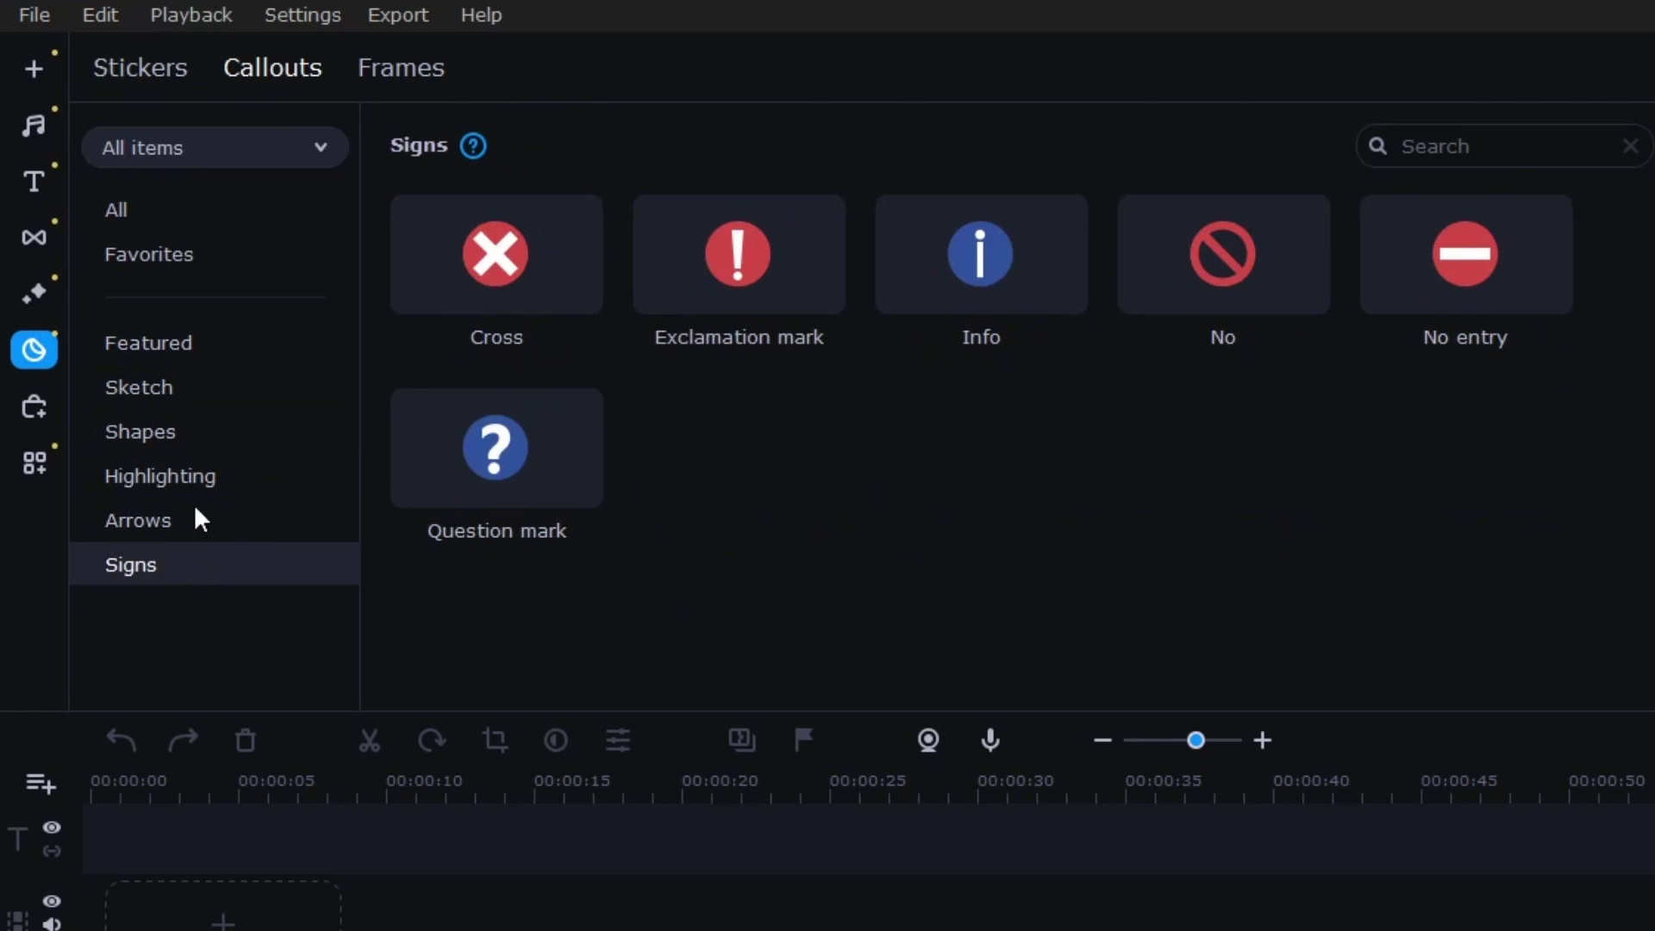
left_click(175, 351)
Browse Comics, Emoji, Objects and Love stickers, then land on the Frames collection
left_click(144, 67)
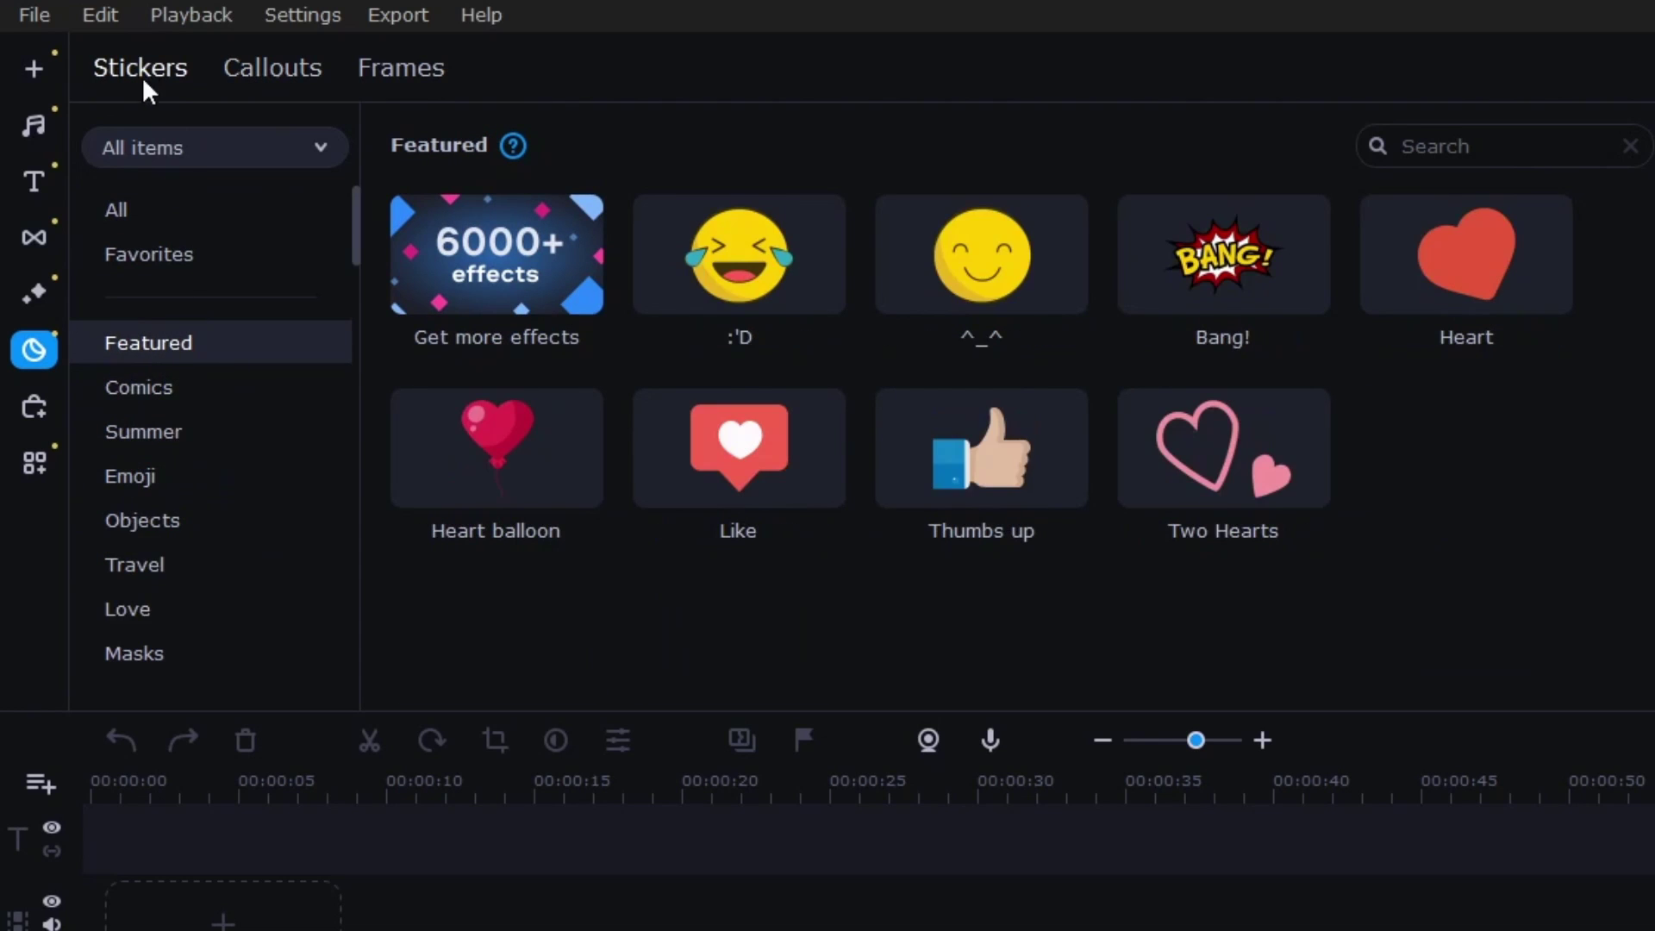
left_click(206, 387)
left_click(226, 473)
left_click(240, 517)
left_click(244, 610)
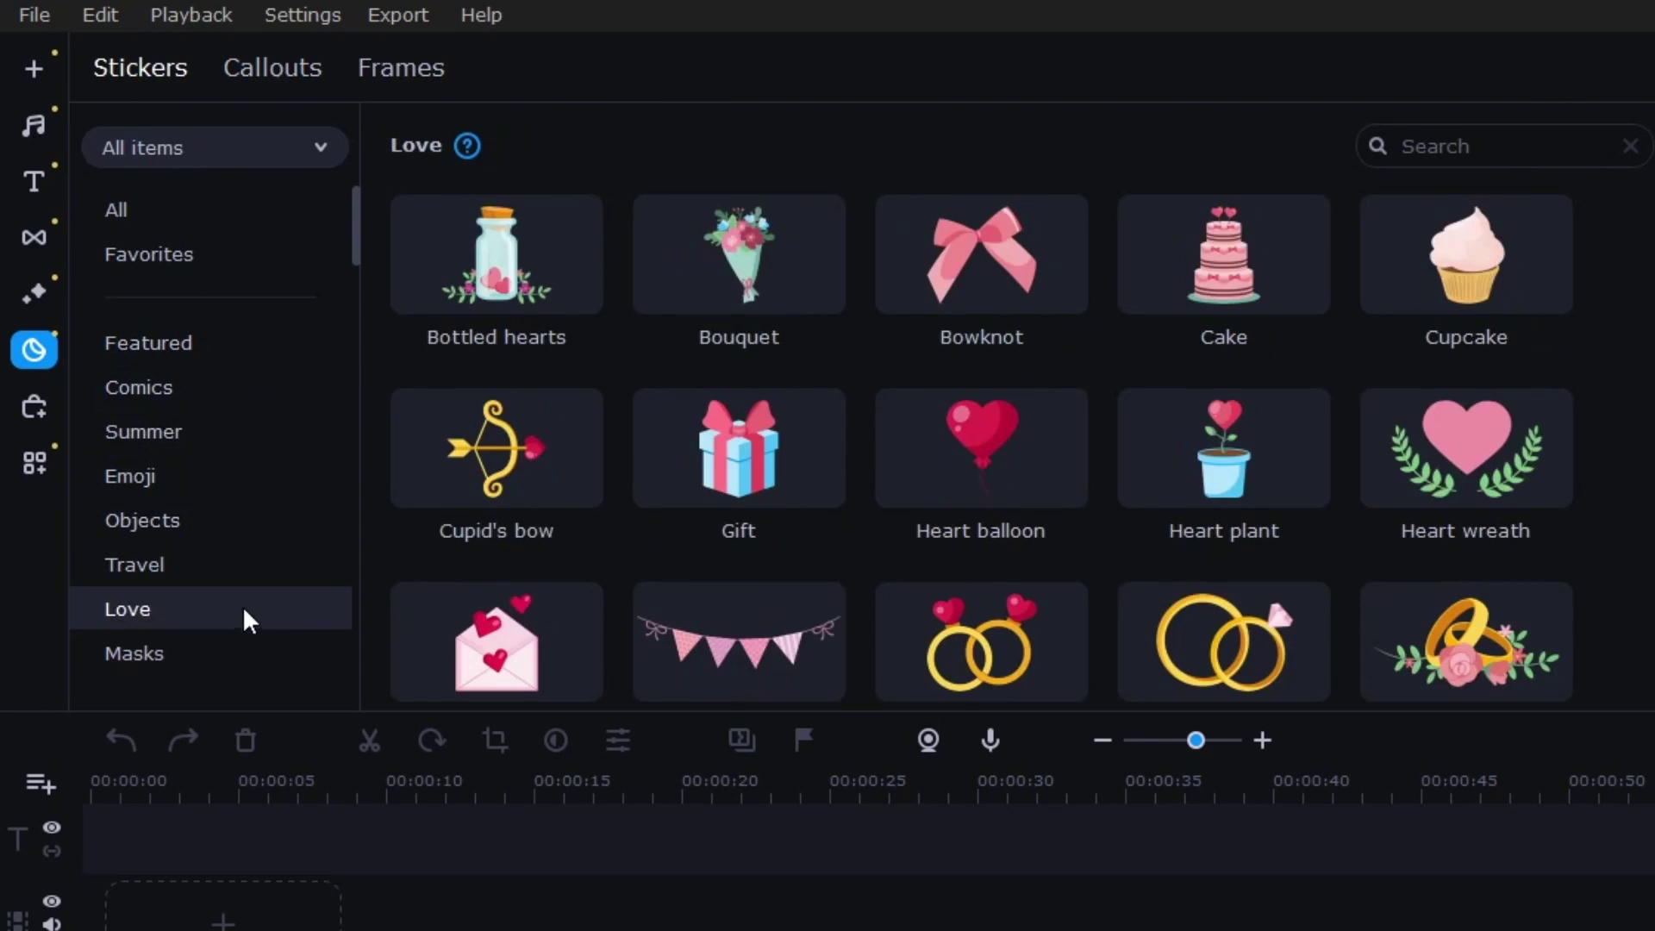
left_click(196, 521)
left_click(272, 69)
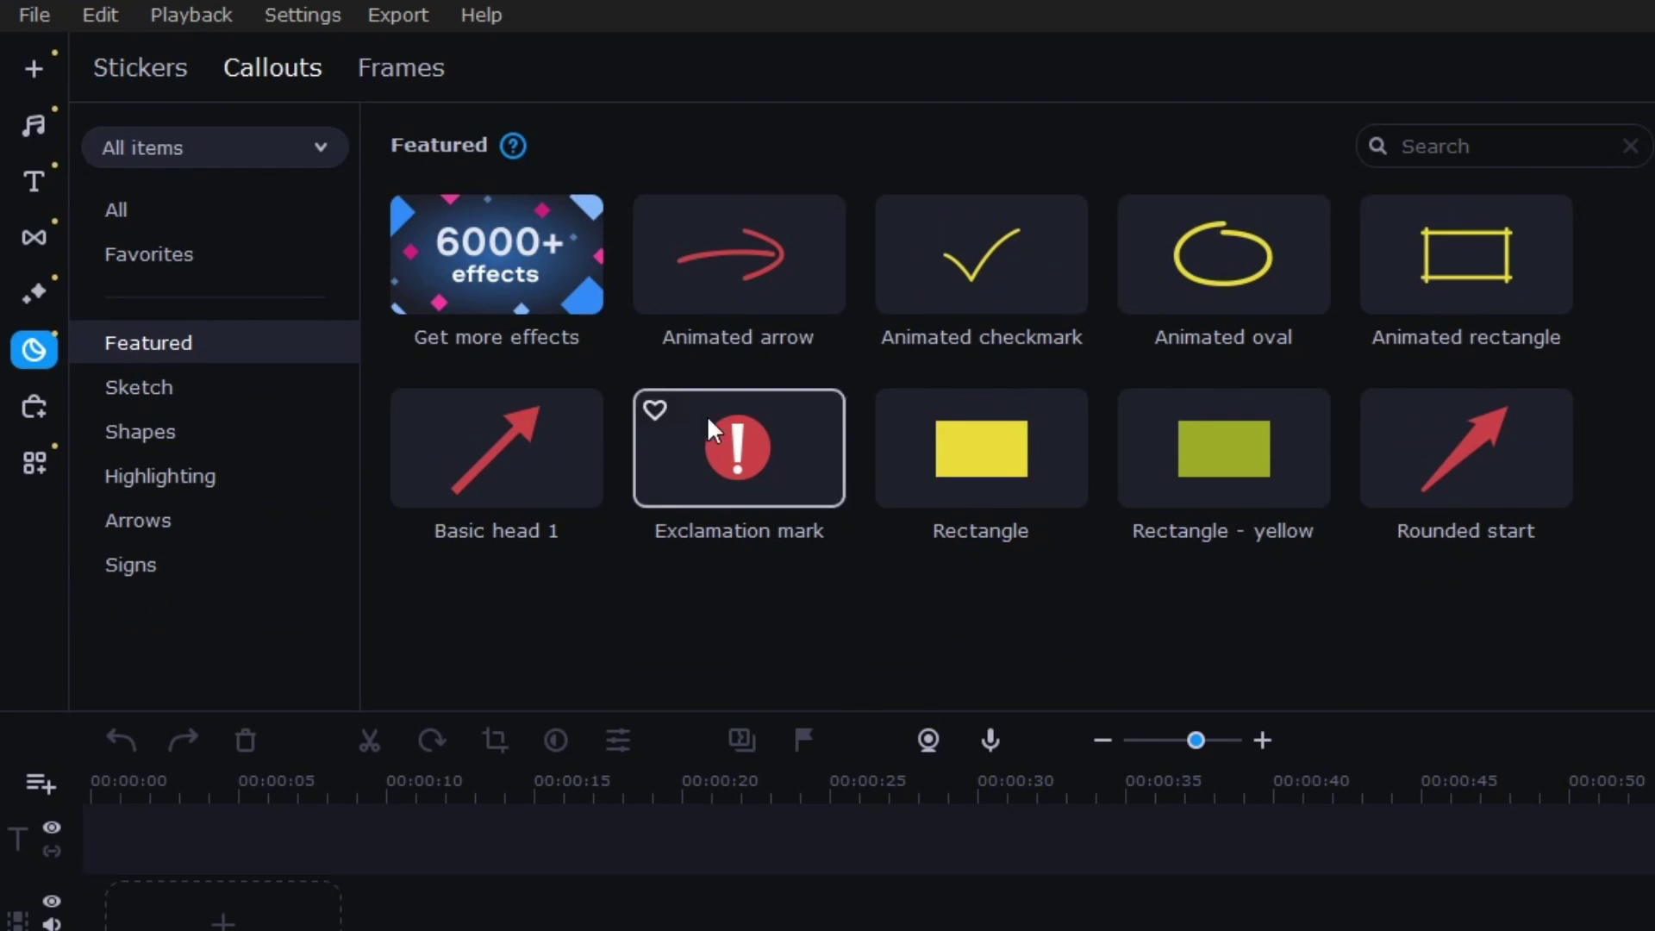
left_click(409, 67)
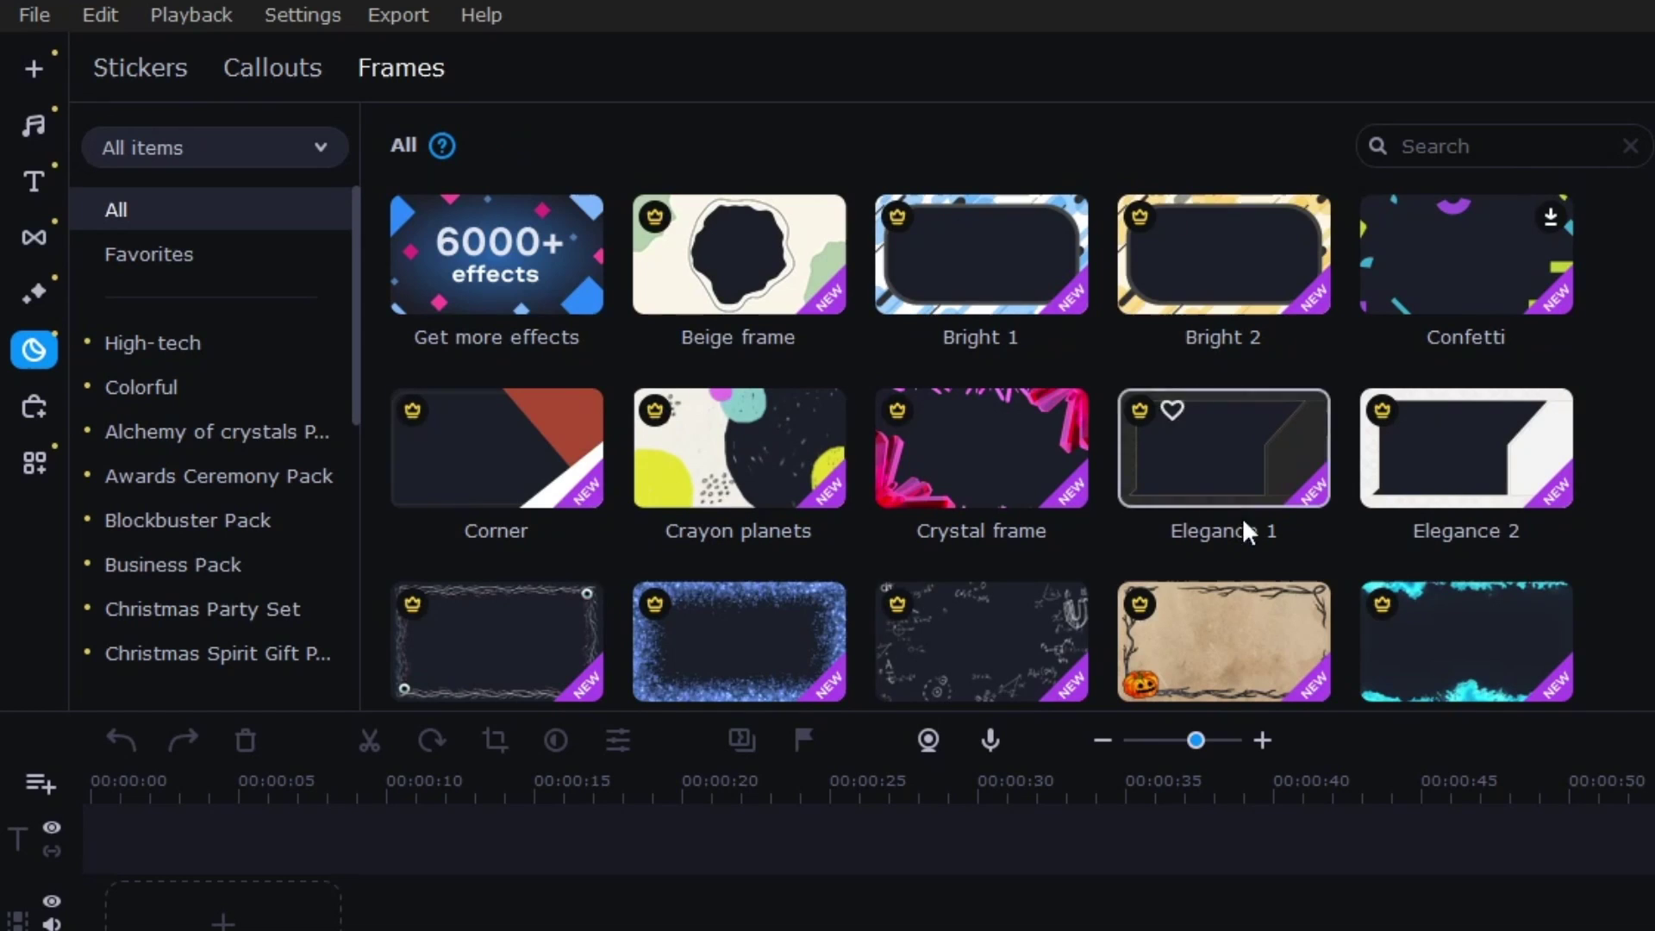
Scroll the frames, detour to Import, then filter to High-tech frames and back to All
scroll(1038, 584, "down", 10)
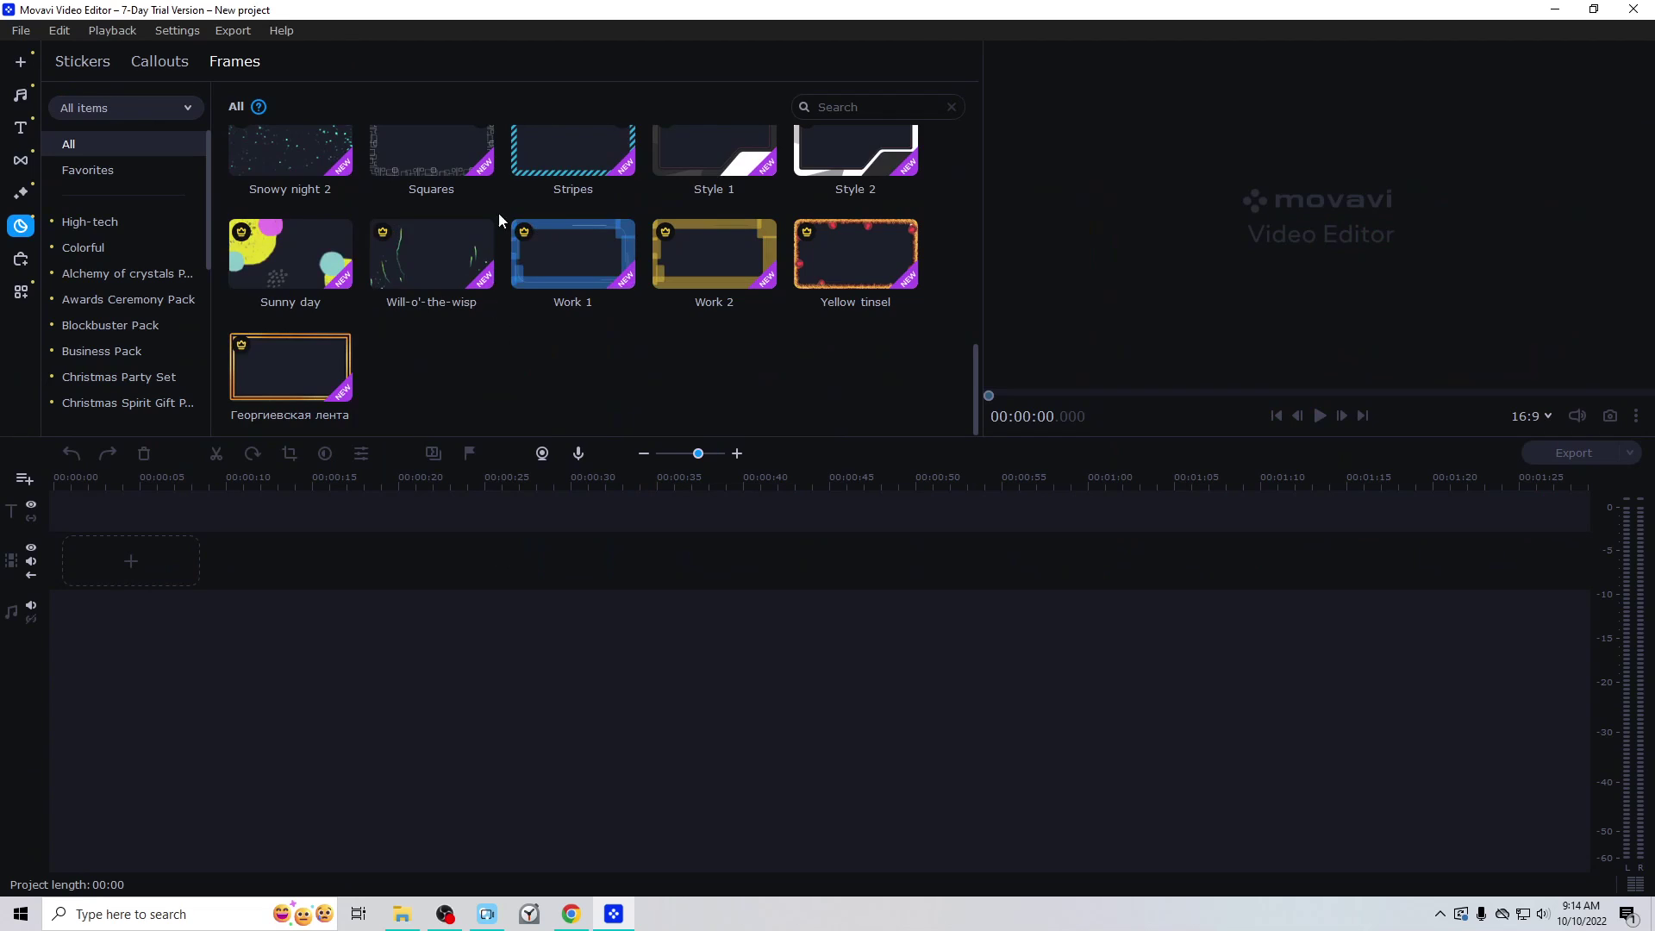
scroll(870, 232, "up", 10)
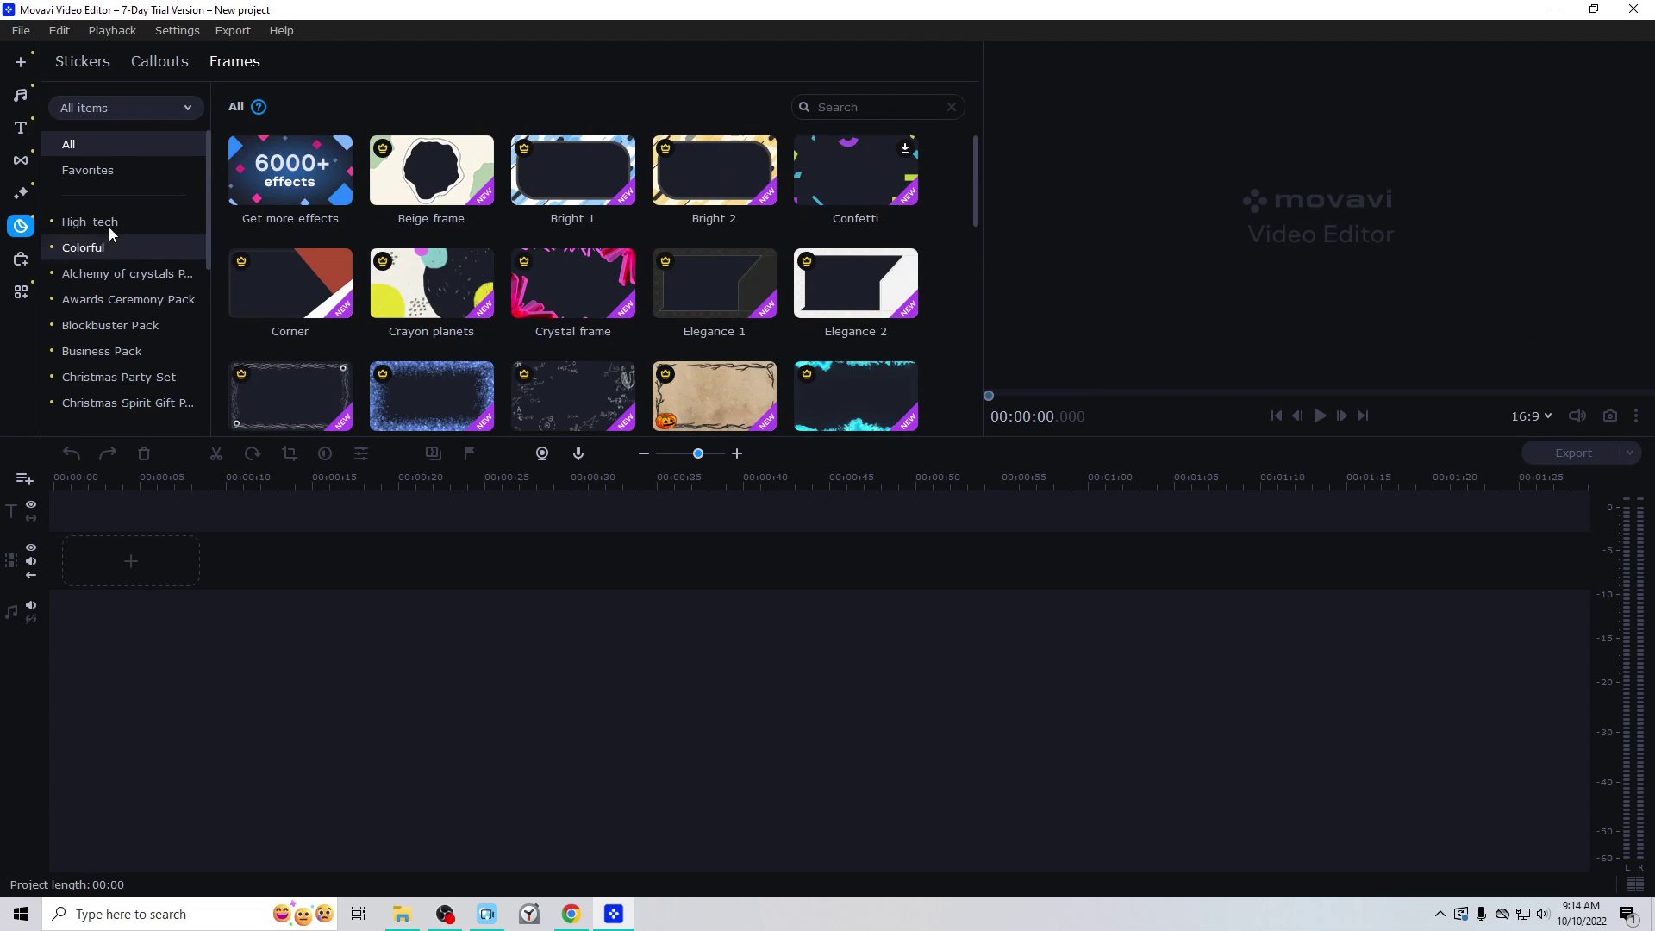
left_click(20, 66)
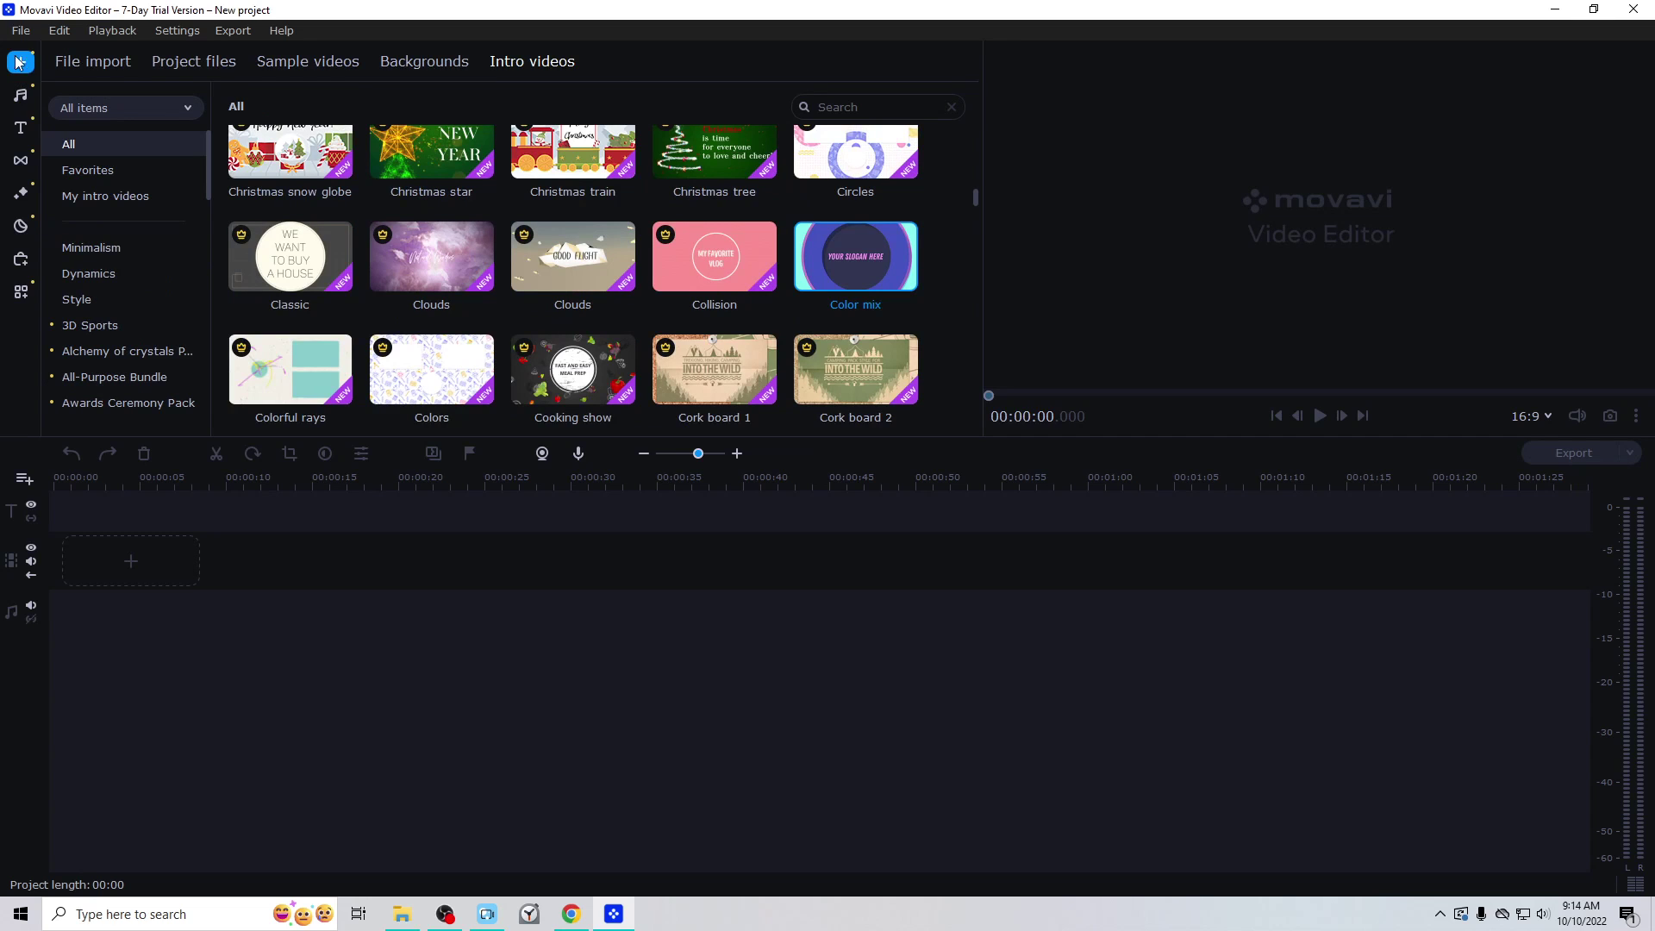
left_click(20, 225)
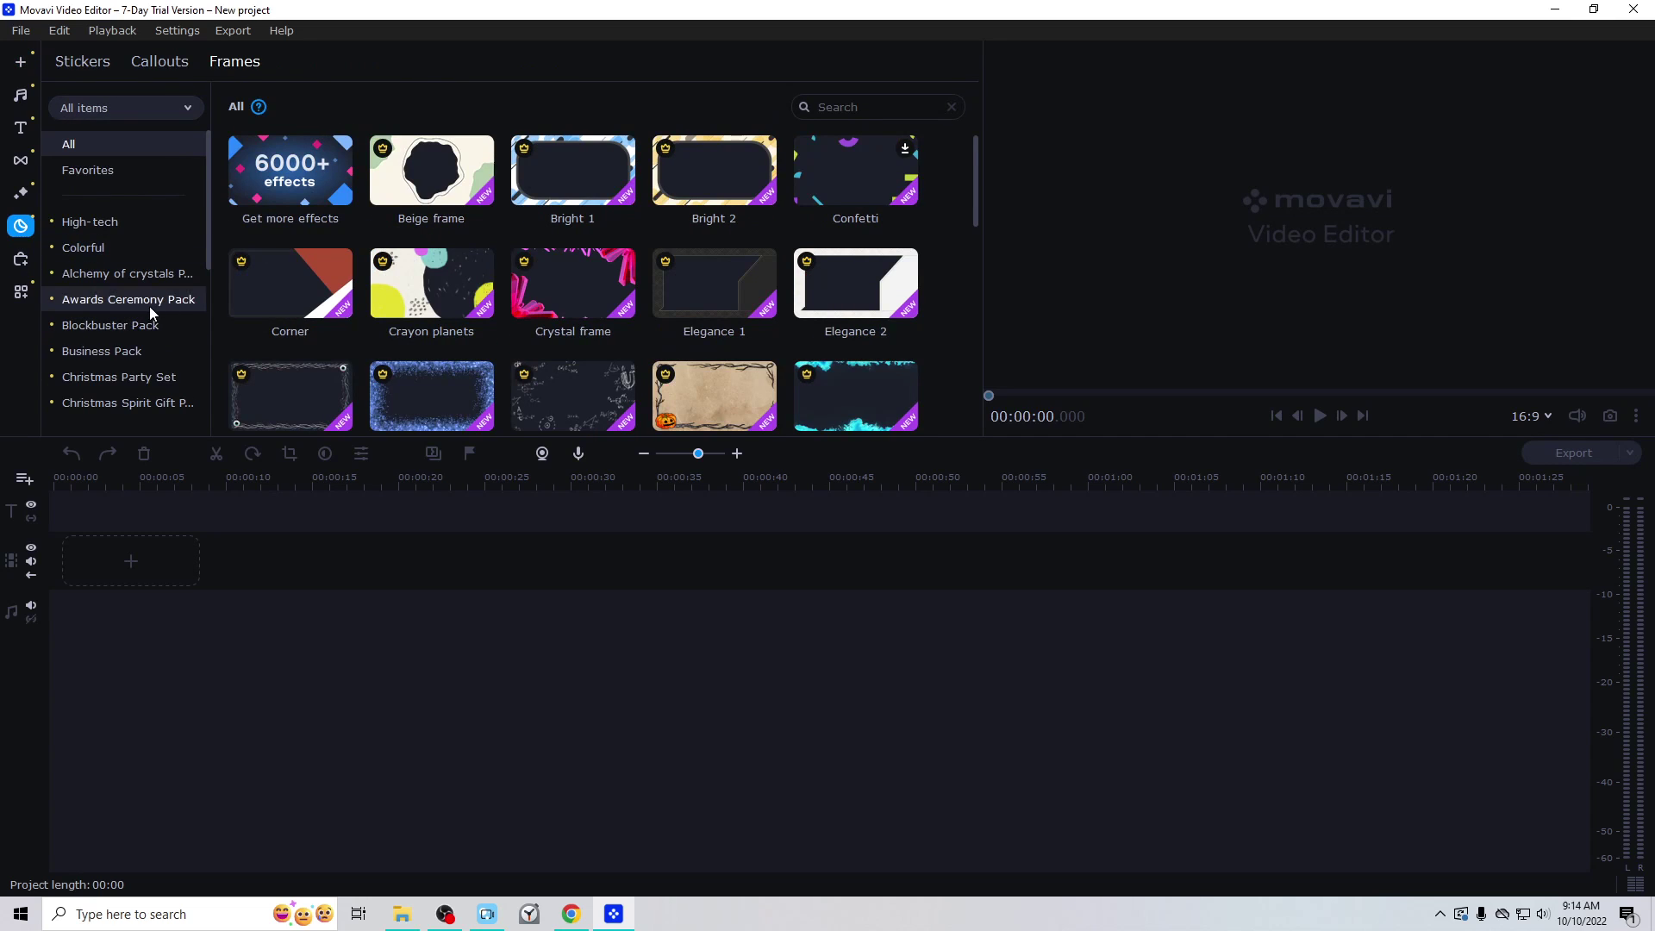
left_click(87, 226)
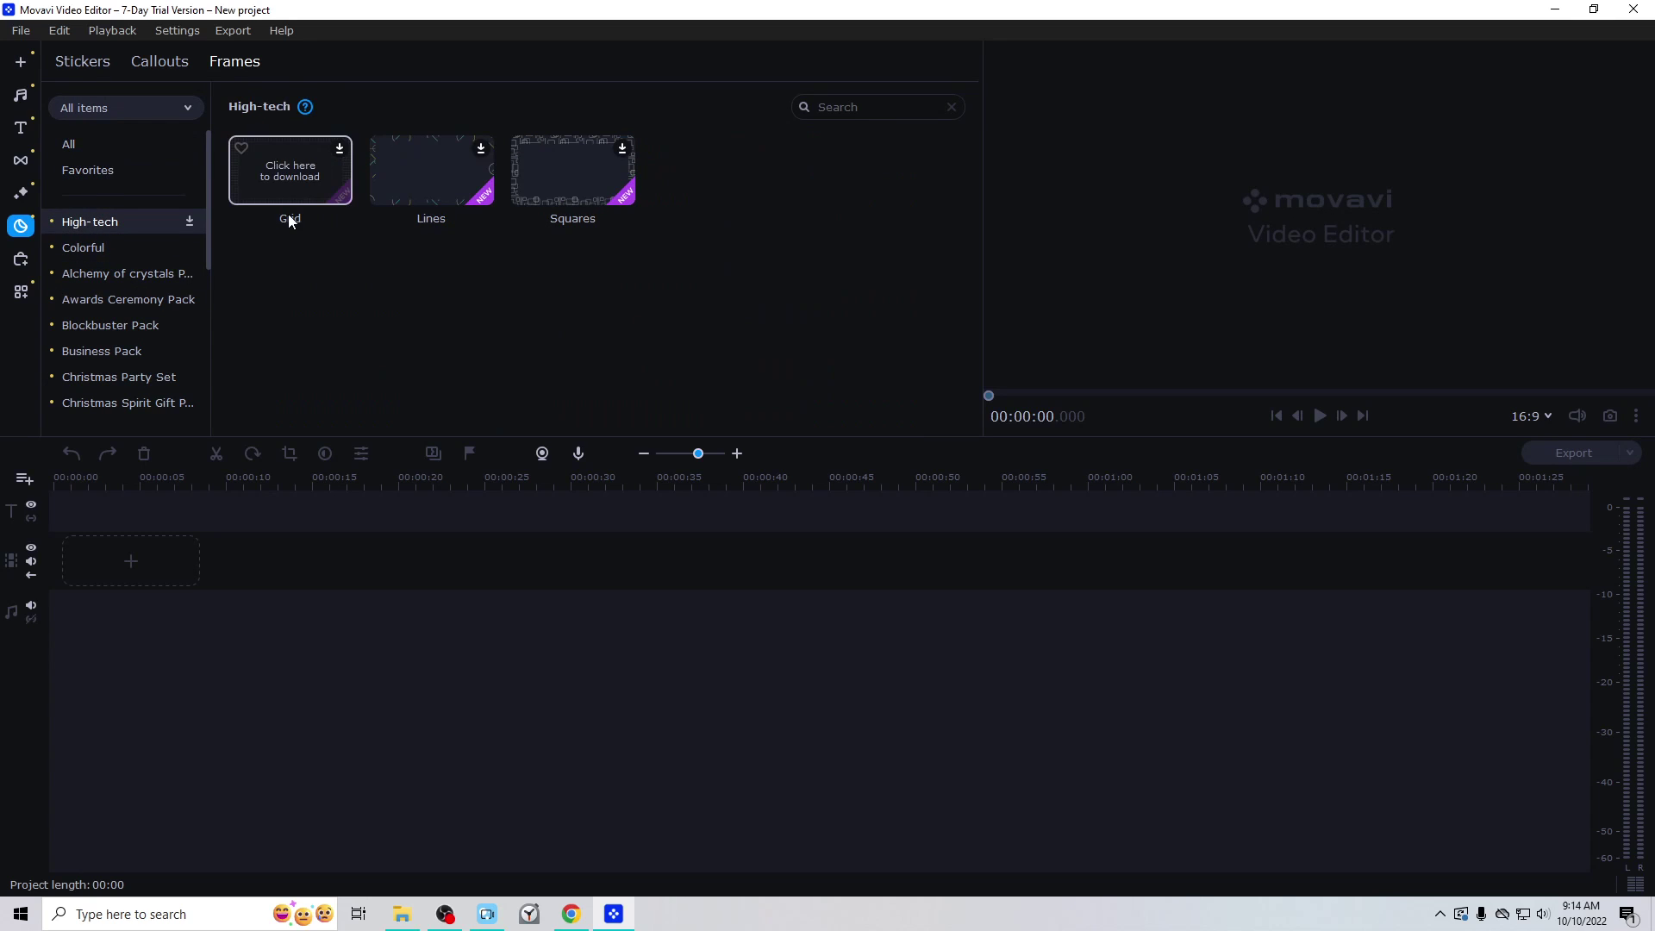
left_click(69, 144)
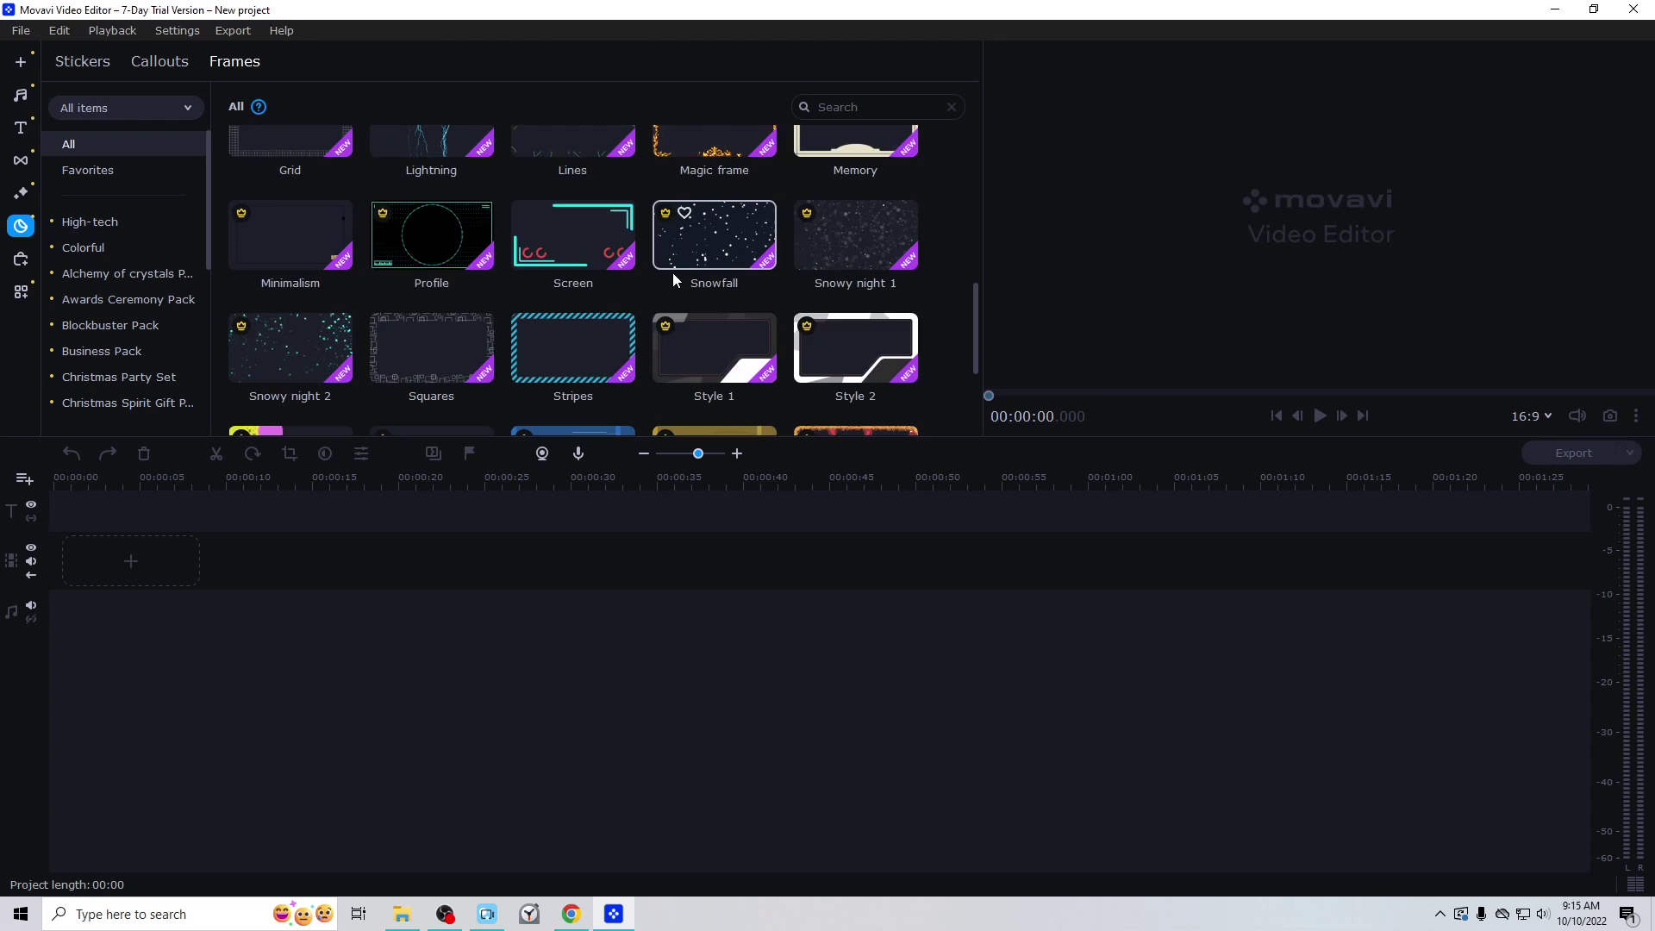
scroll(672, 272, "up", 2)
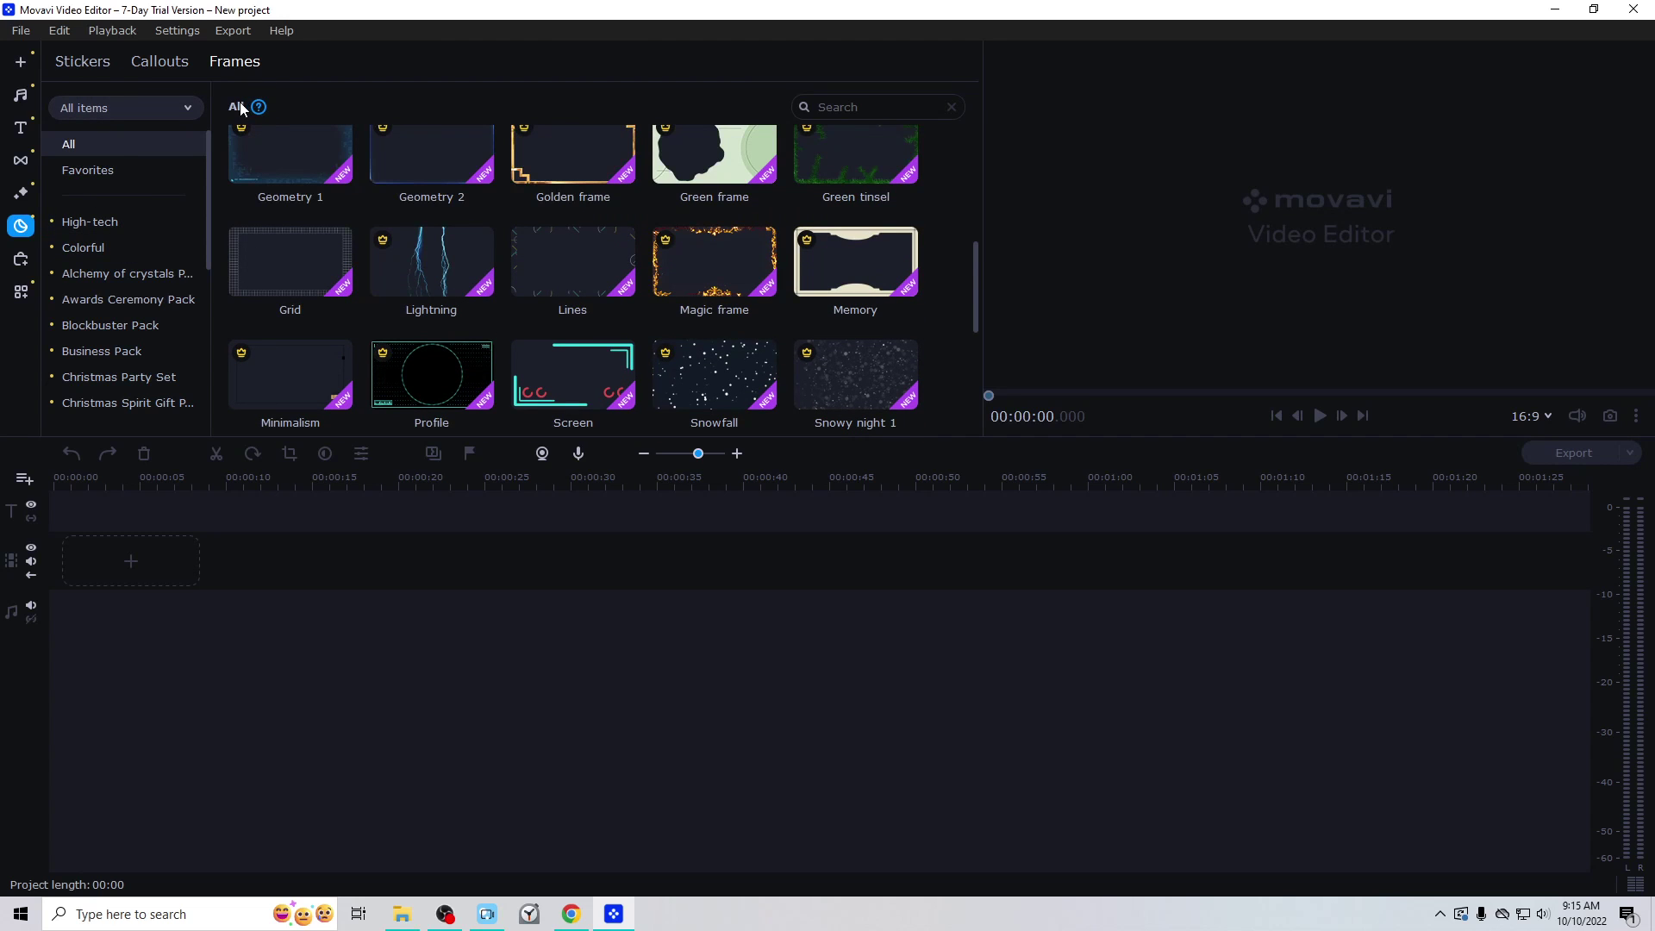
Toggle the frame source dropdown between Built-in and All, settling on Built-in
left_click(169, 111)
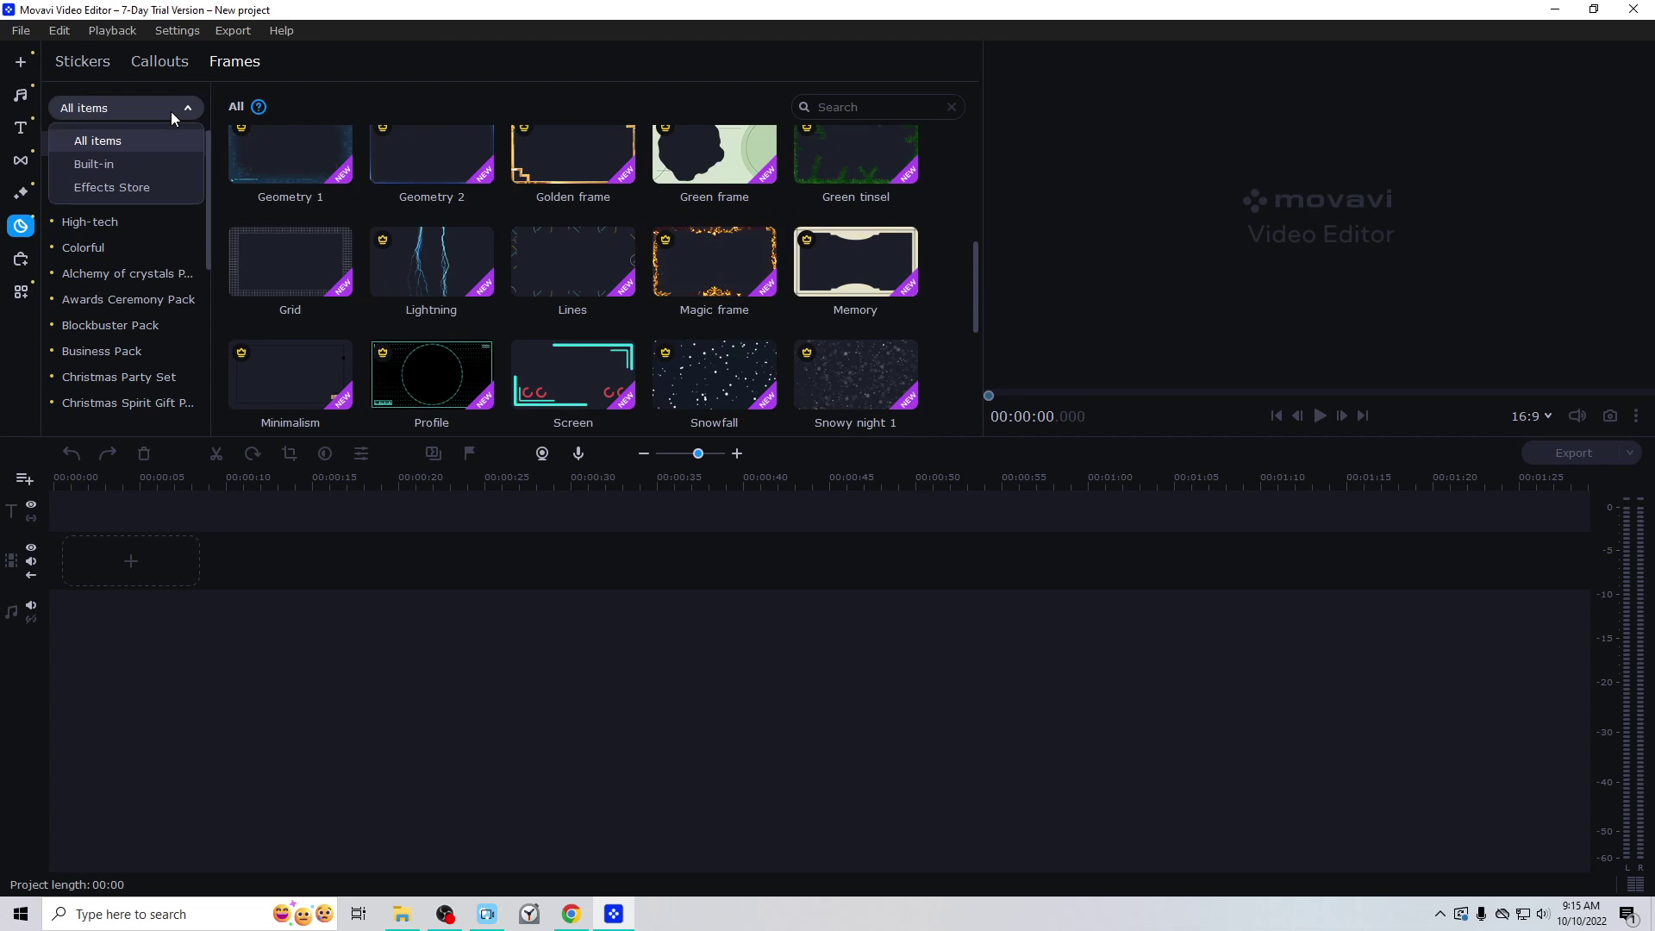
left_click(148, 165)
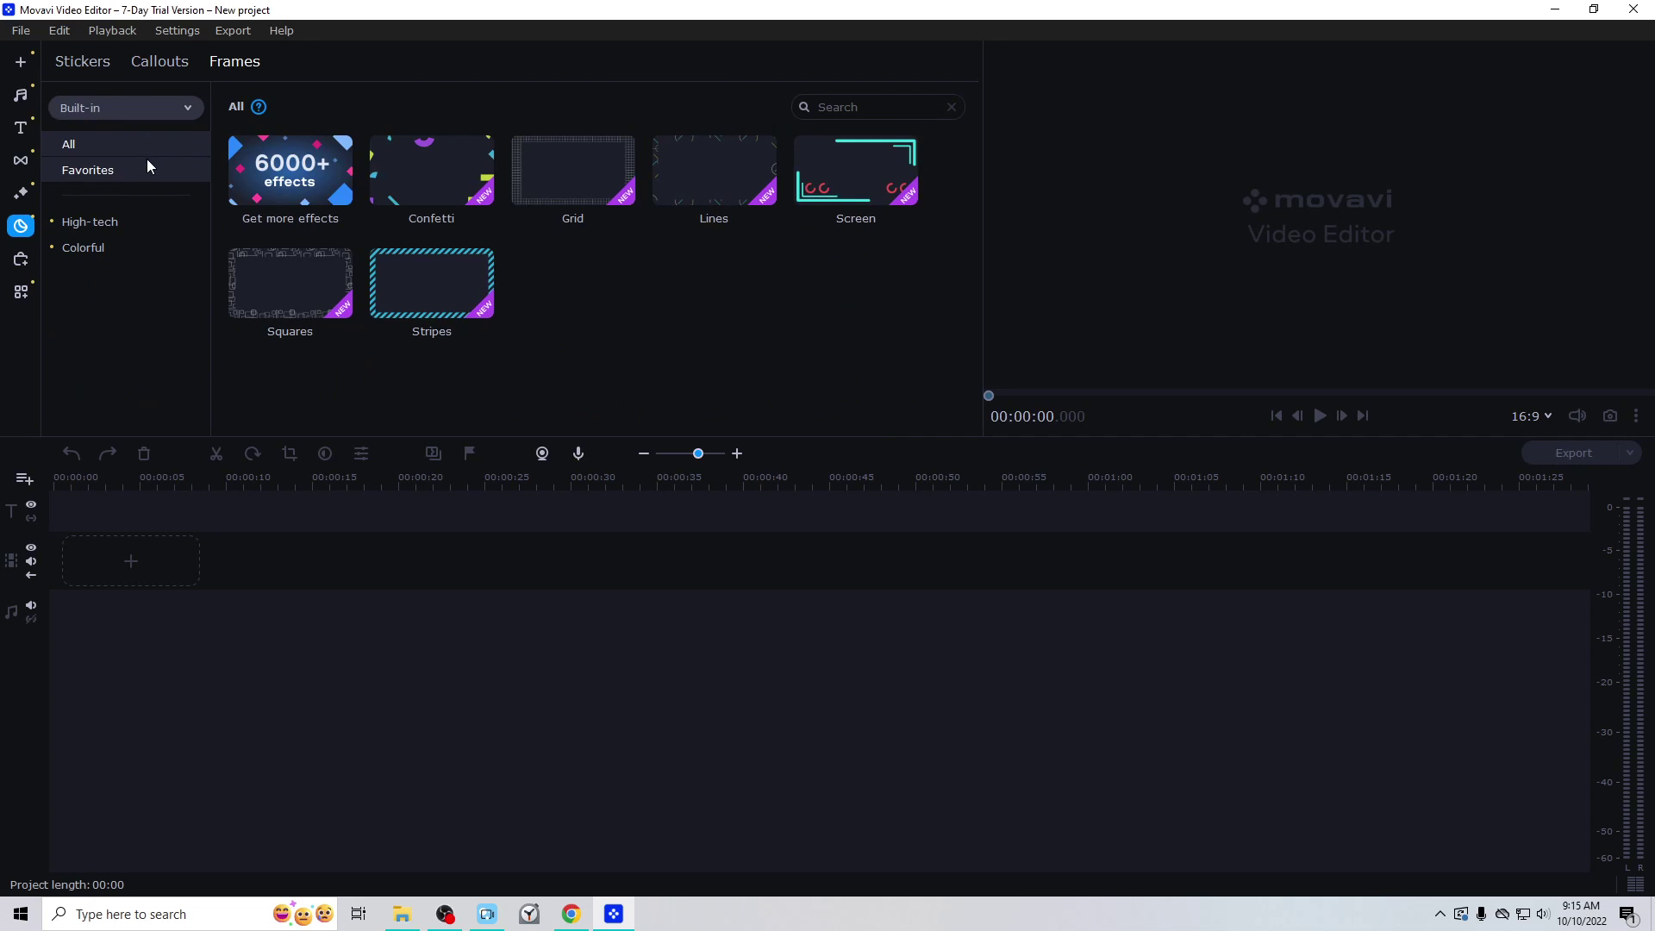
left_click(147, 97)
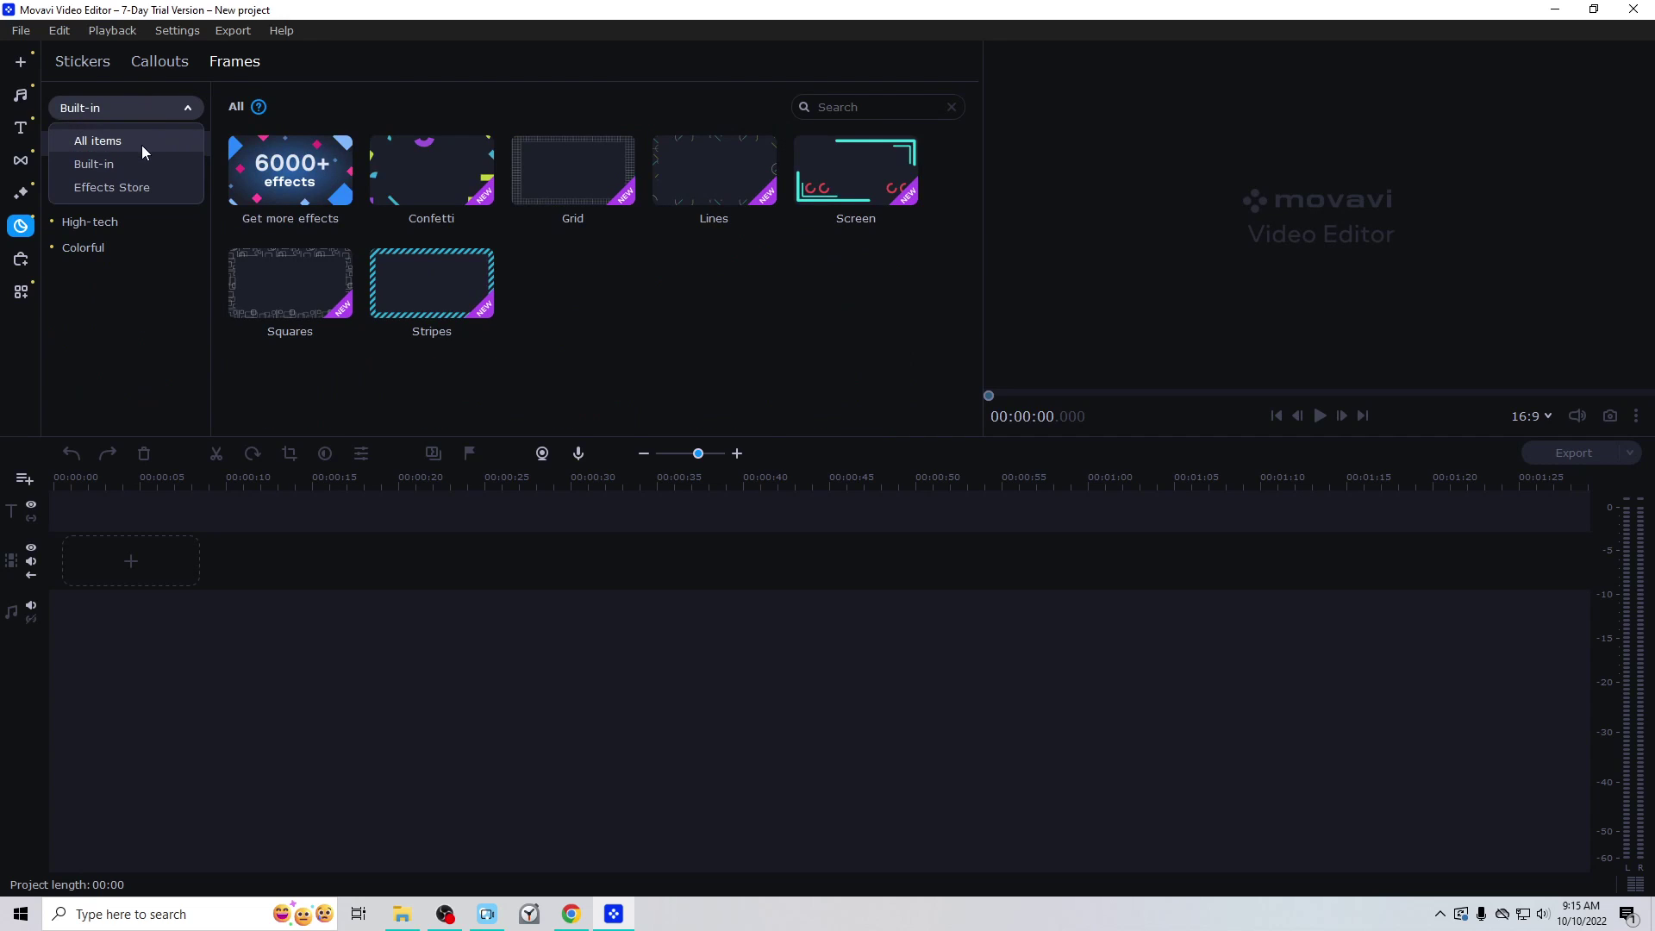
left_click(141, 142)
left_click(126, 113)
left_click(97, 165)
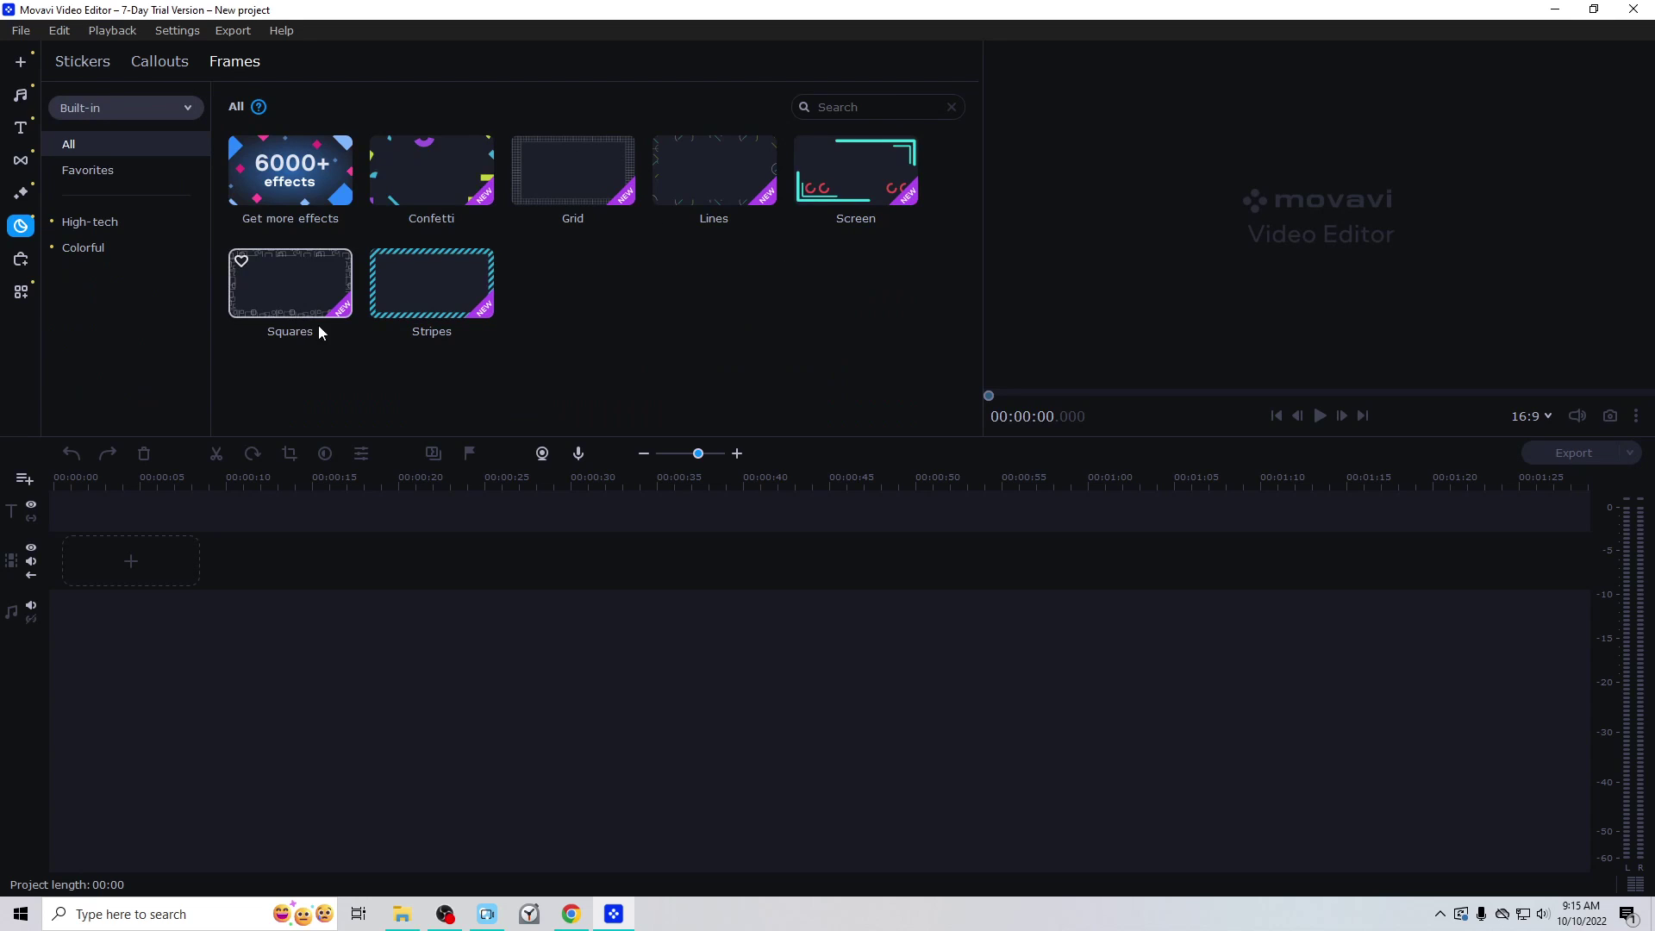
Show High-tech and Effects Store Alchemy of crystals frames, then preview the Screen frame
left_click(86, 222)
left_click(100, 109)
left_click(110, 183)
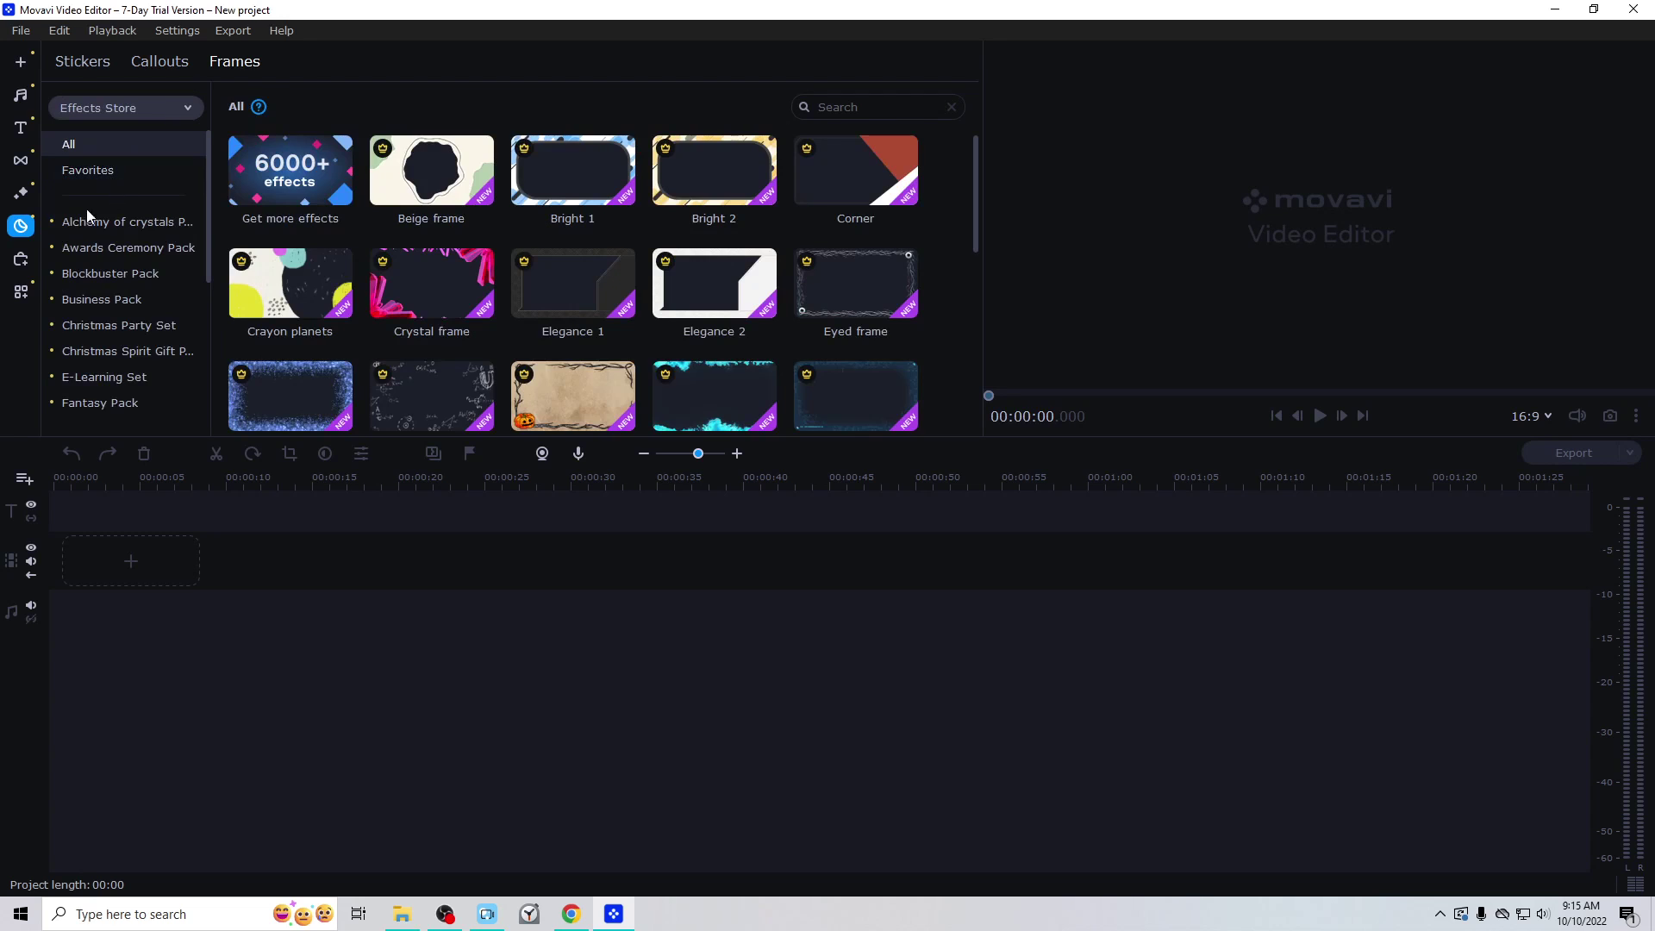
left_click(95, 222)
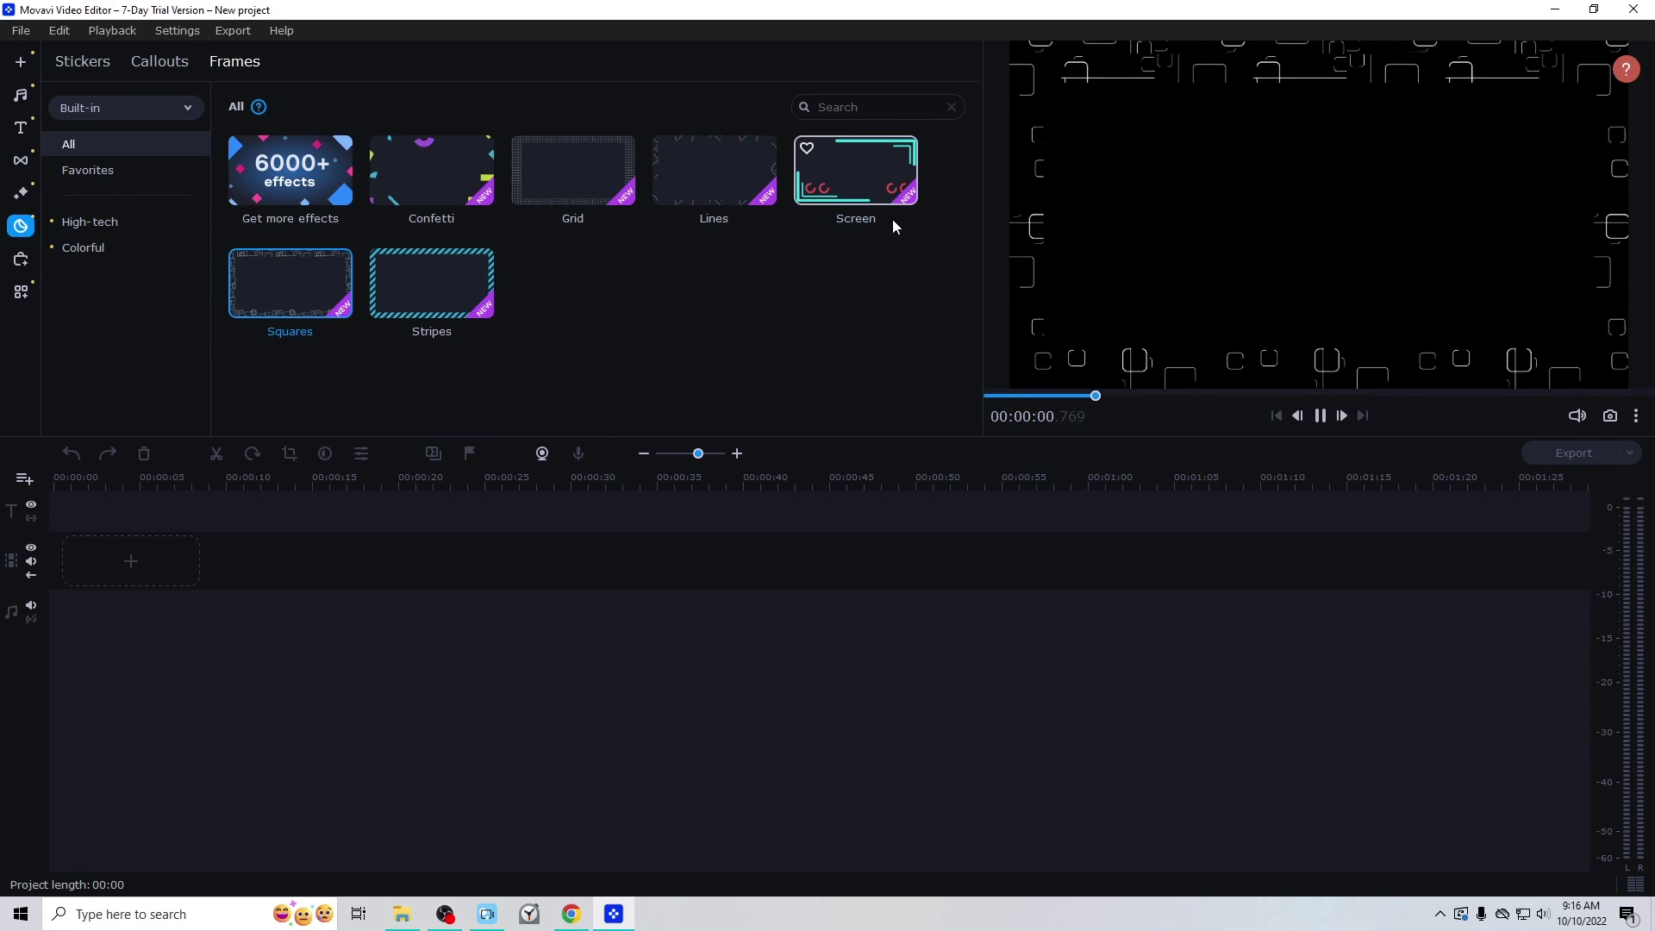
left_click(845, 172)
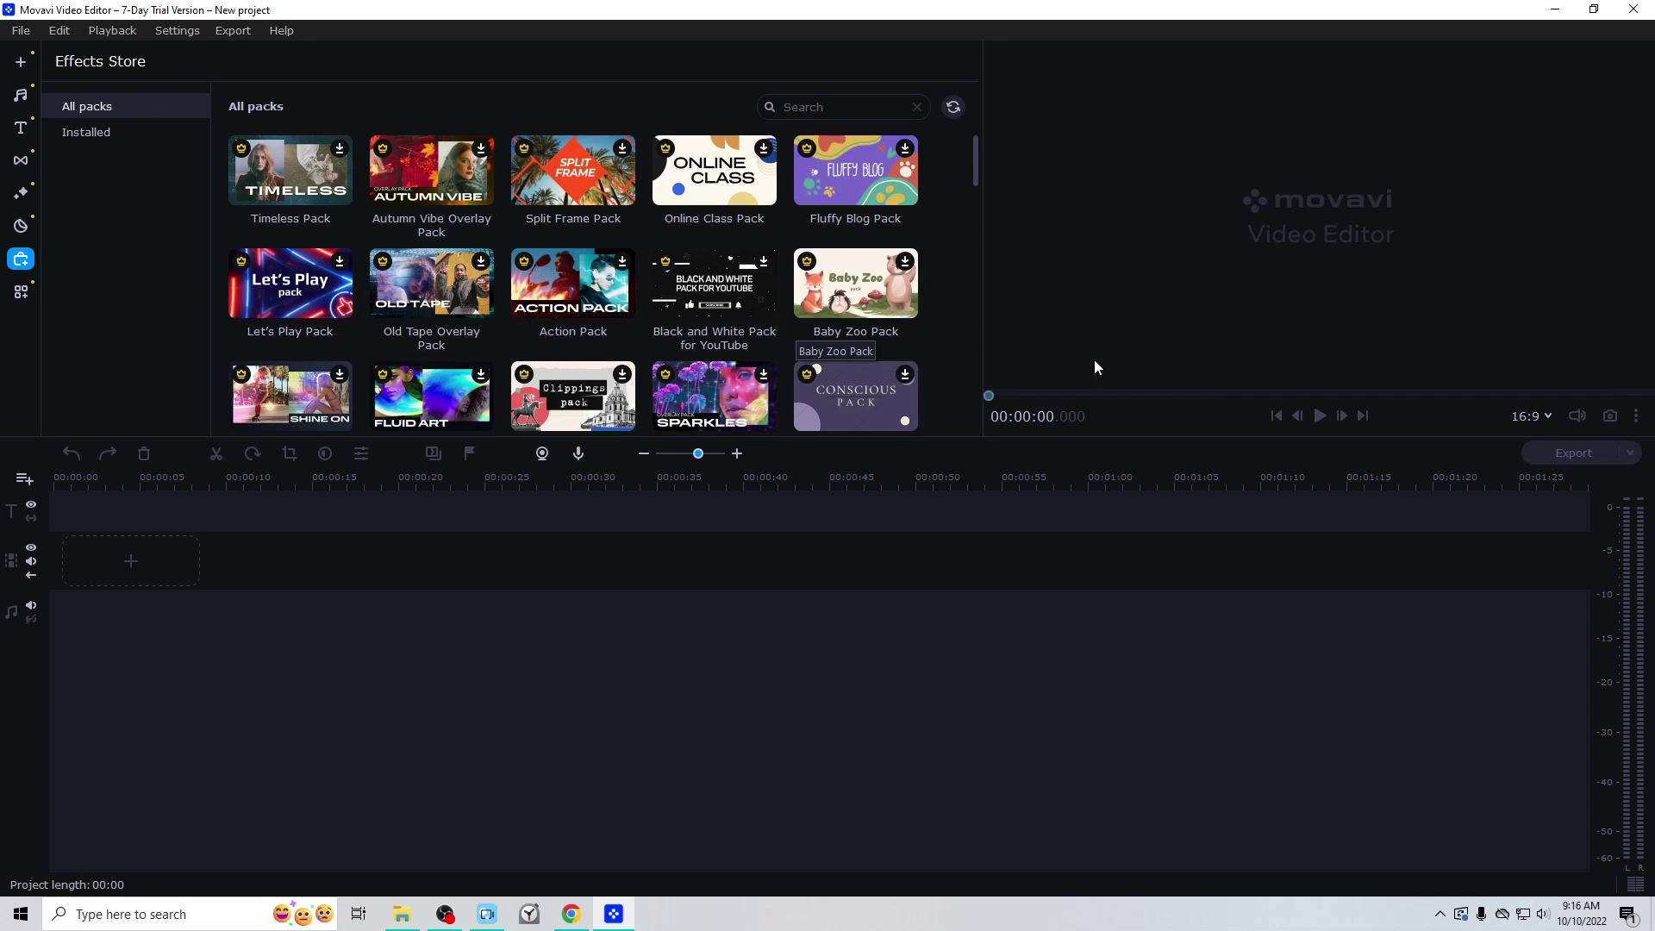
Scroll through the Effects Store's full list of packs
scroll(936, 343, "down", 2)
scroll(939, 331, "down", 10)
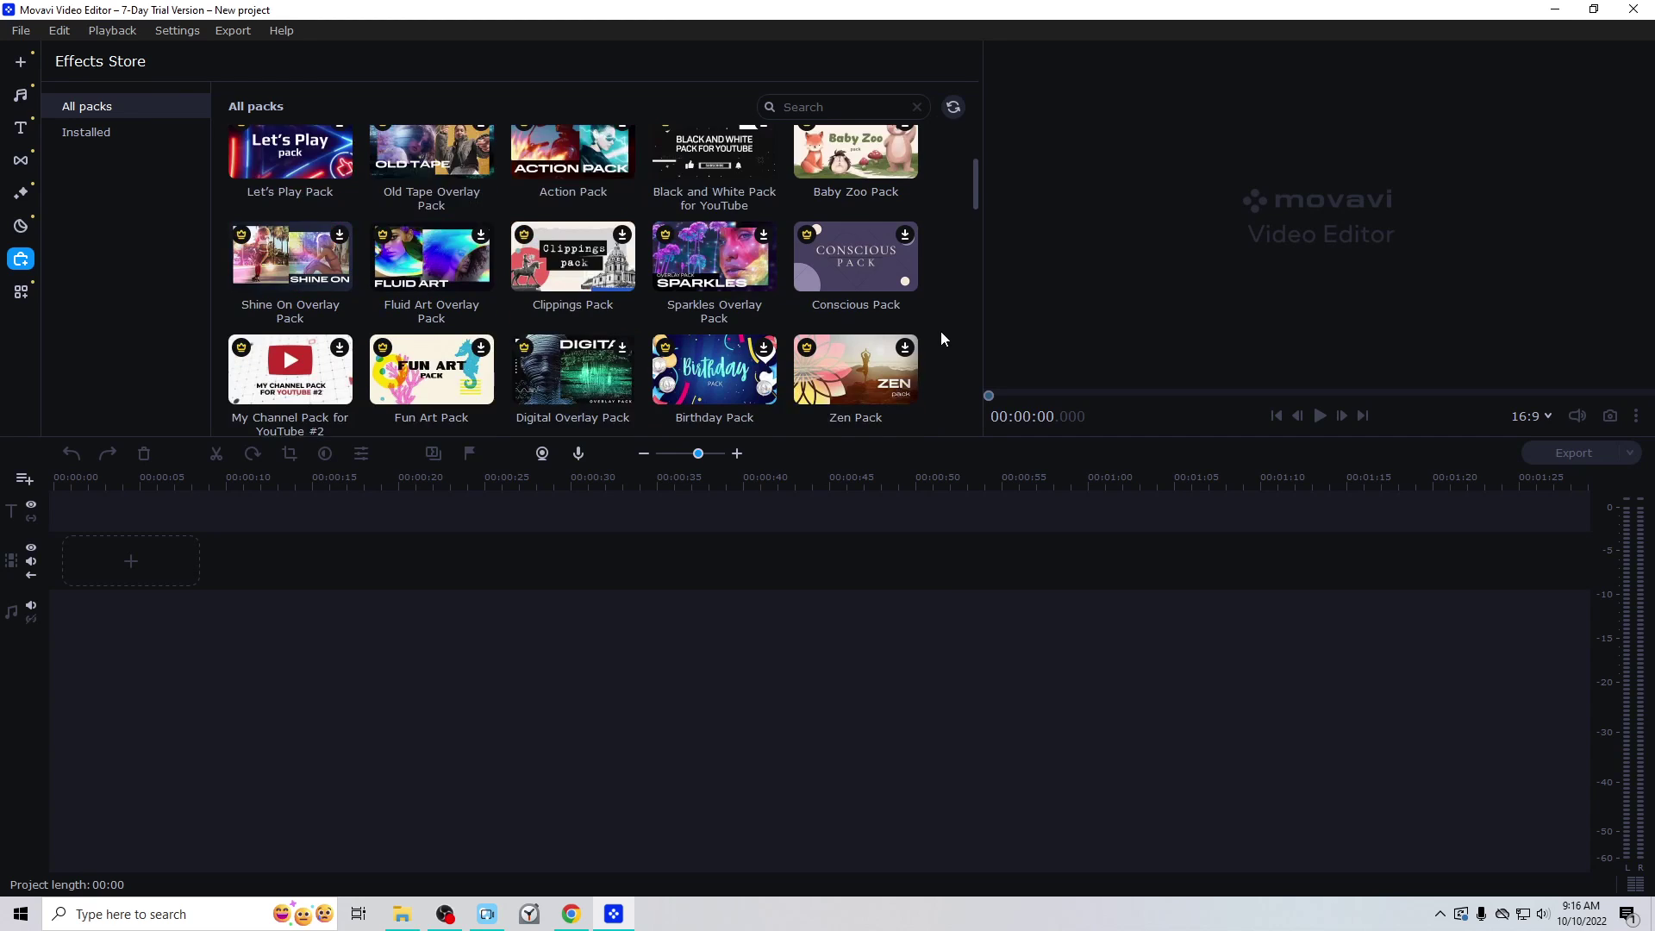
scroll(937, 315, "down", 3)
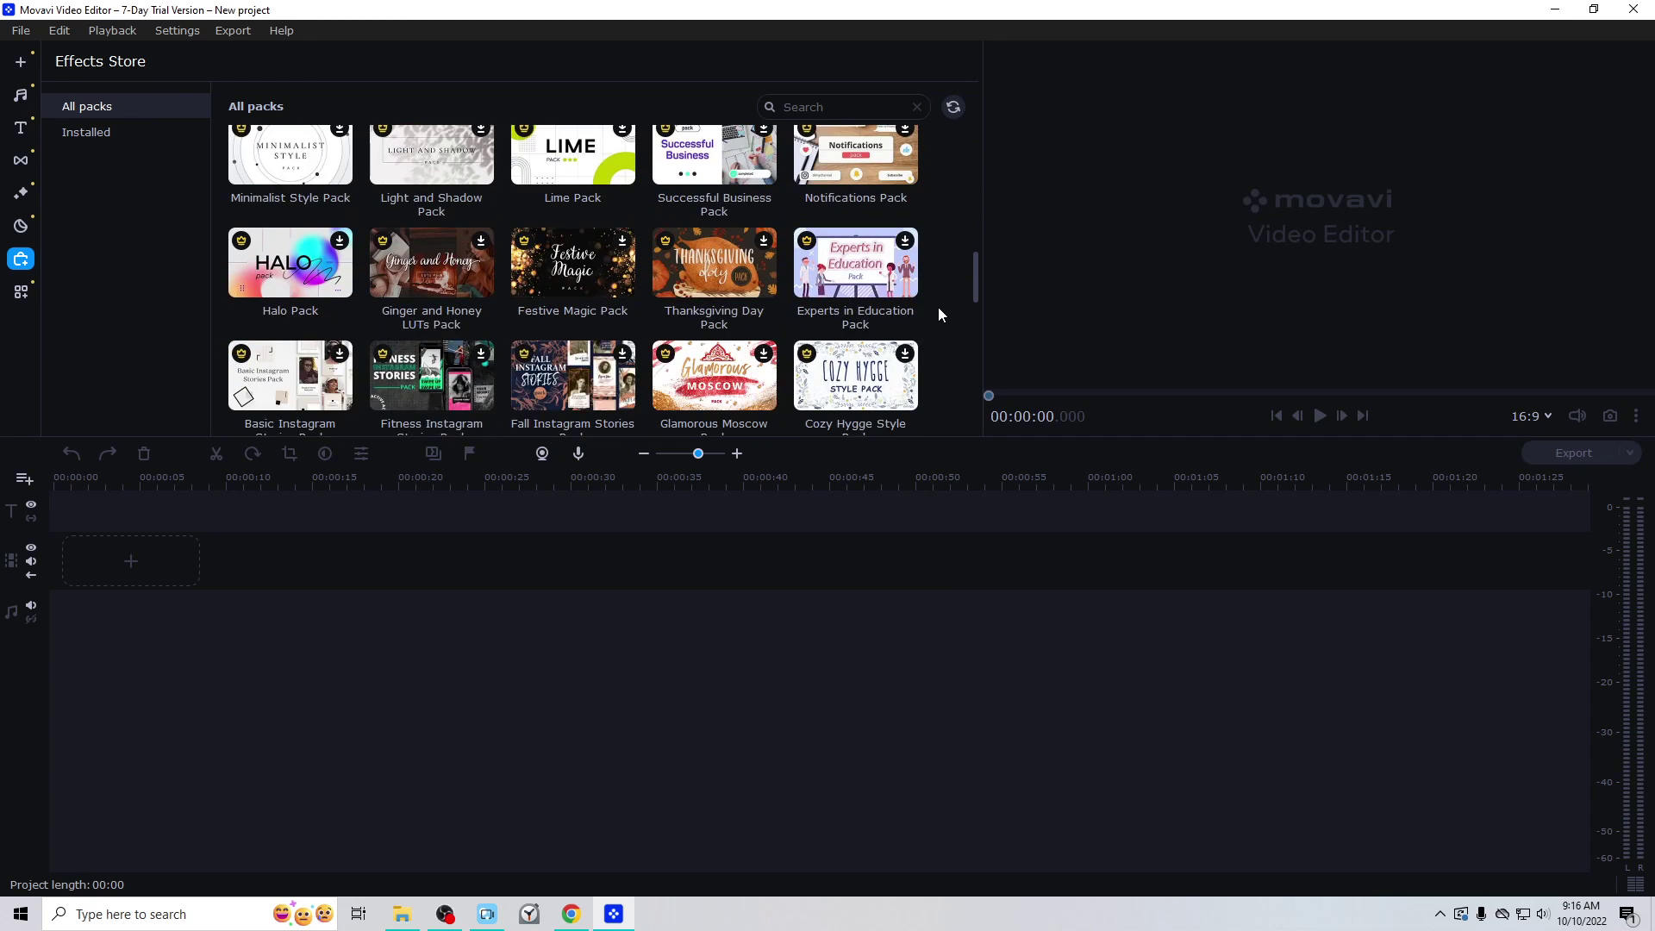
scroll(939, 314, "down", 12)
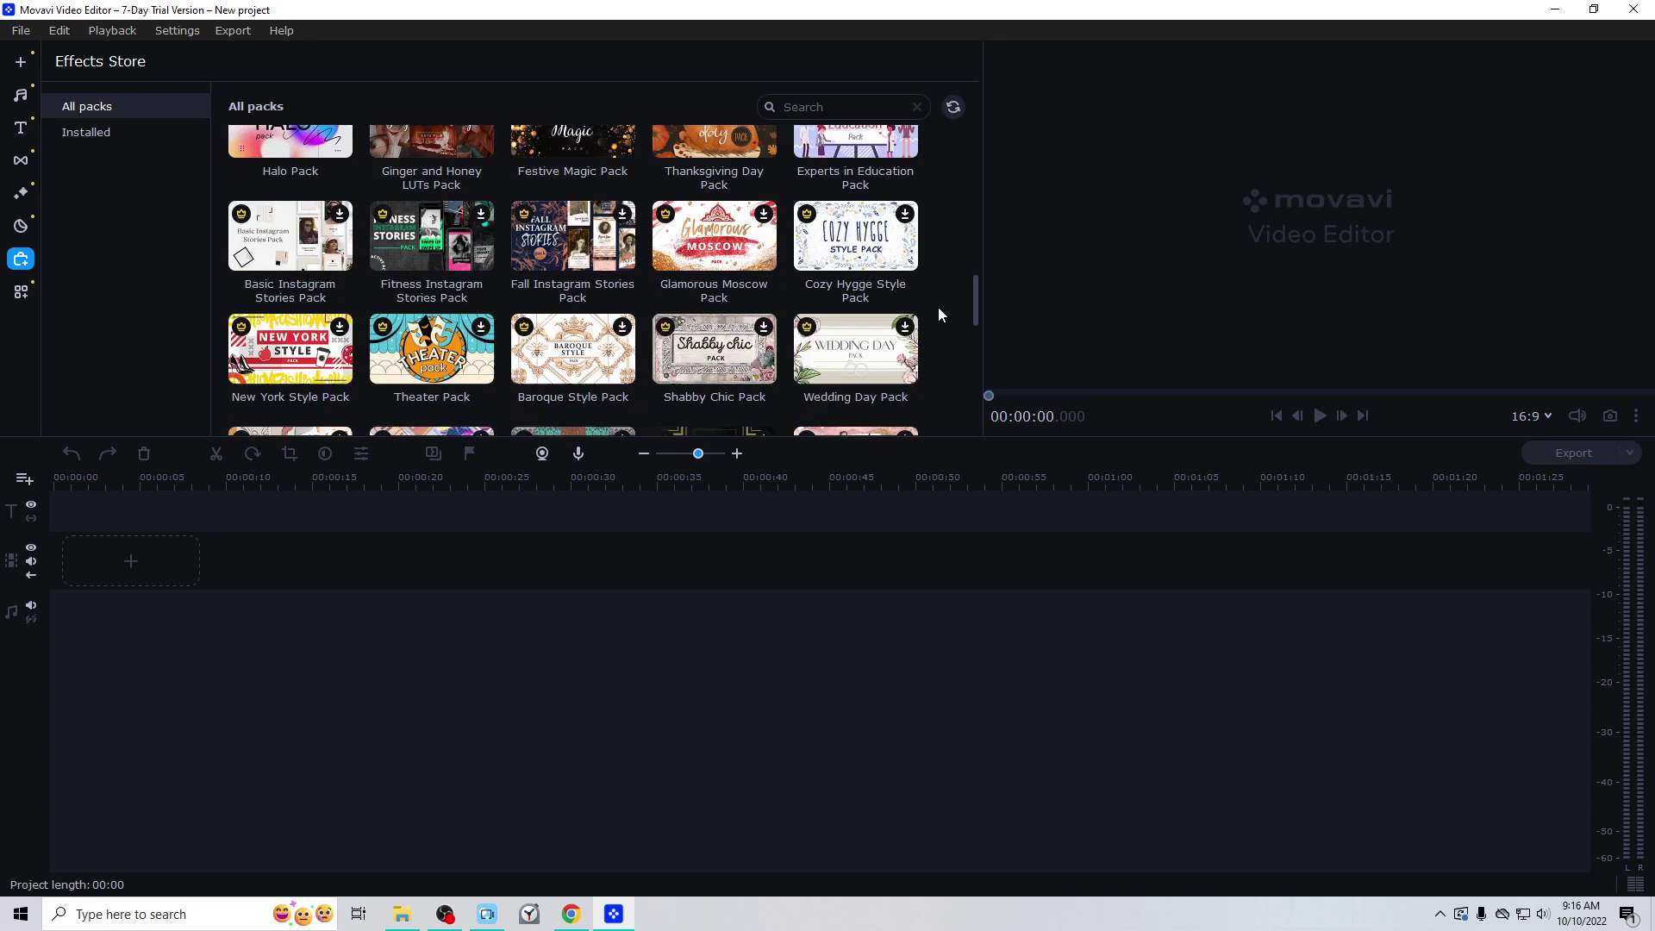
scroll(932, 305, "down", 3)
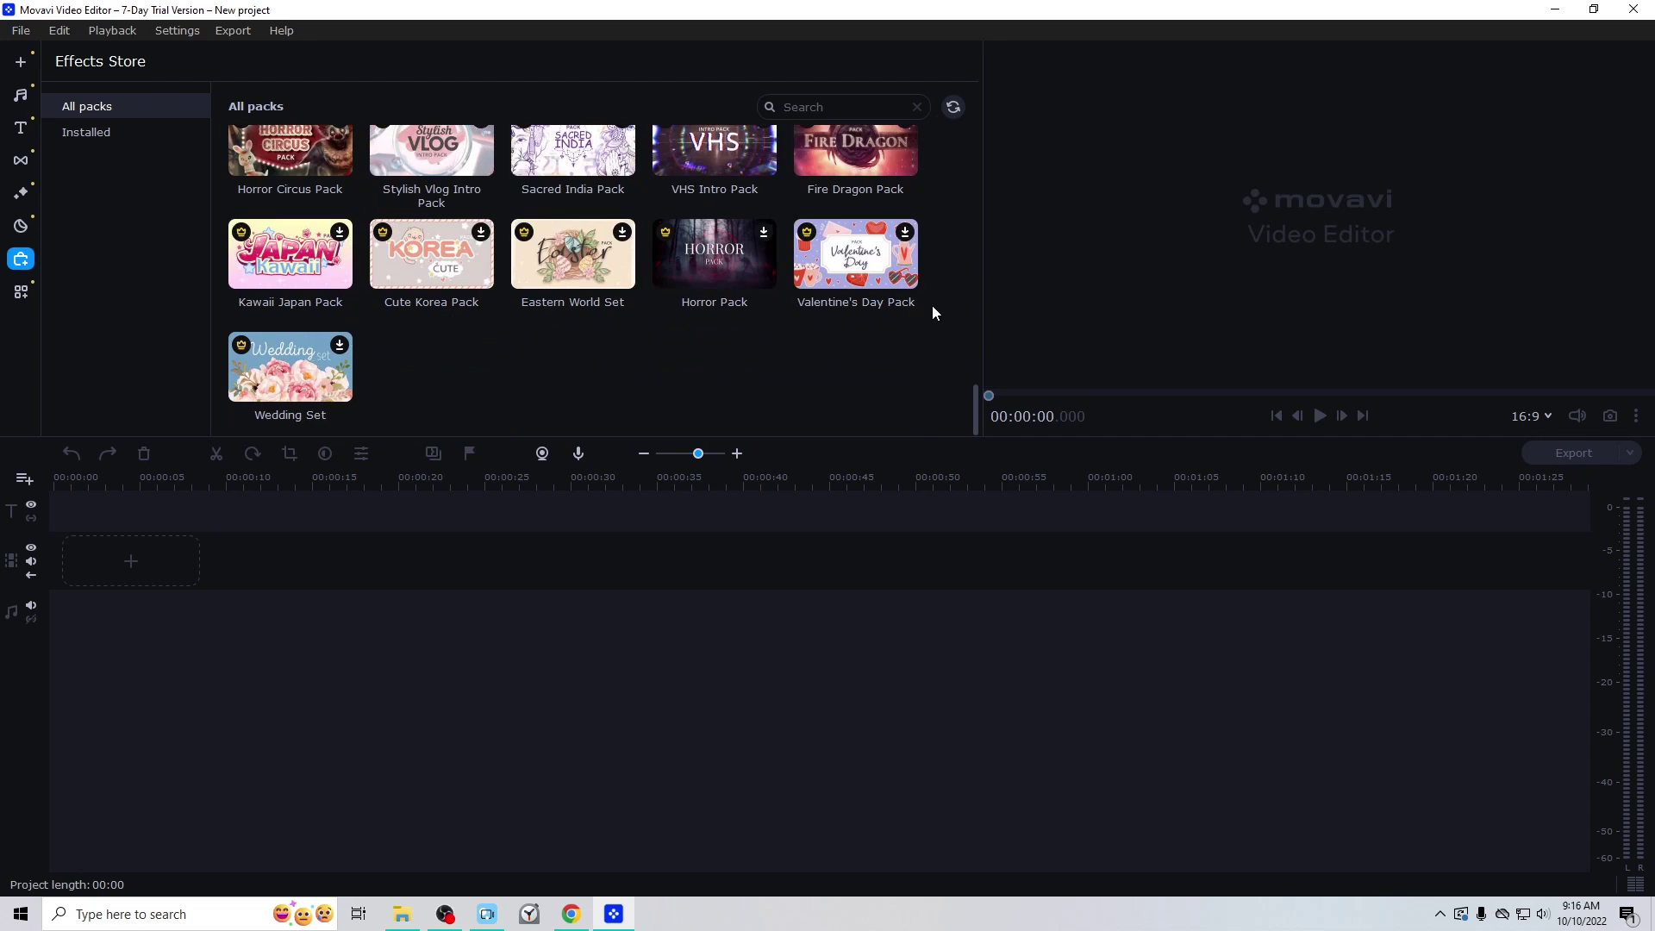
scroll(933, 305, "up", 15)
scroll(922, 313, "down", 10)
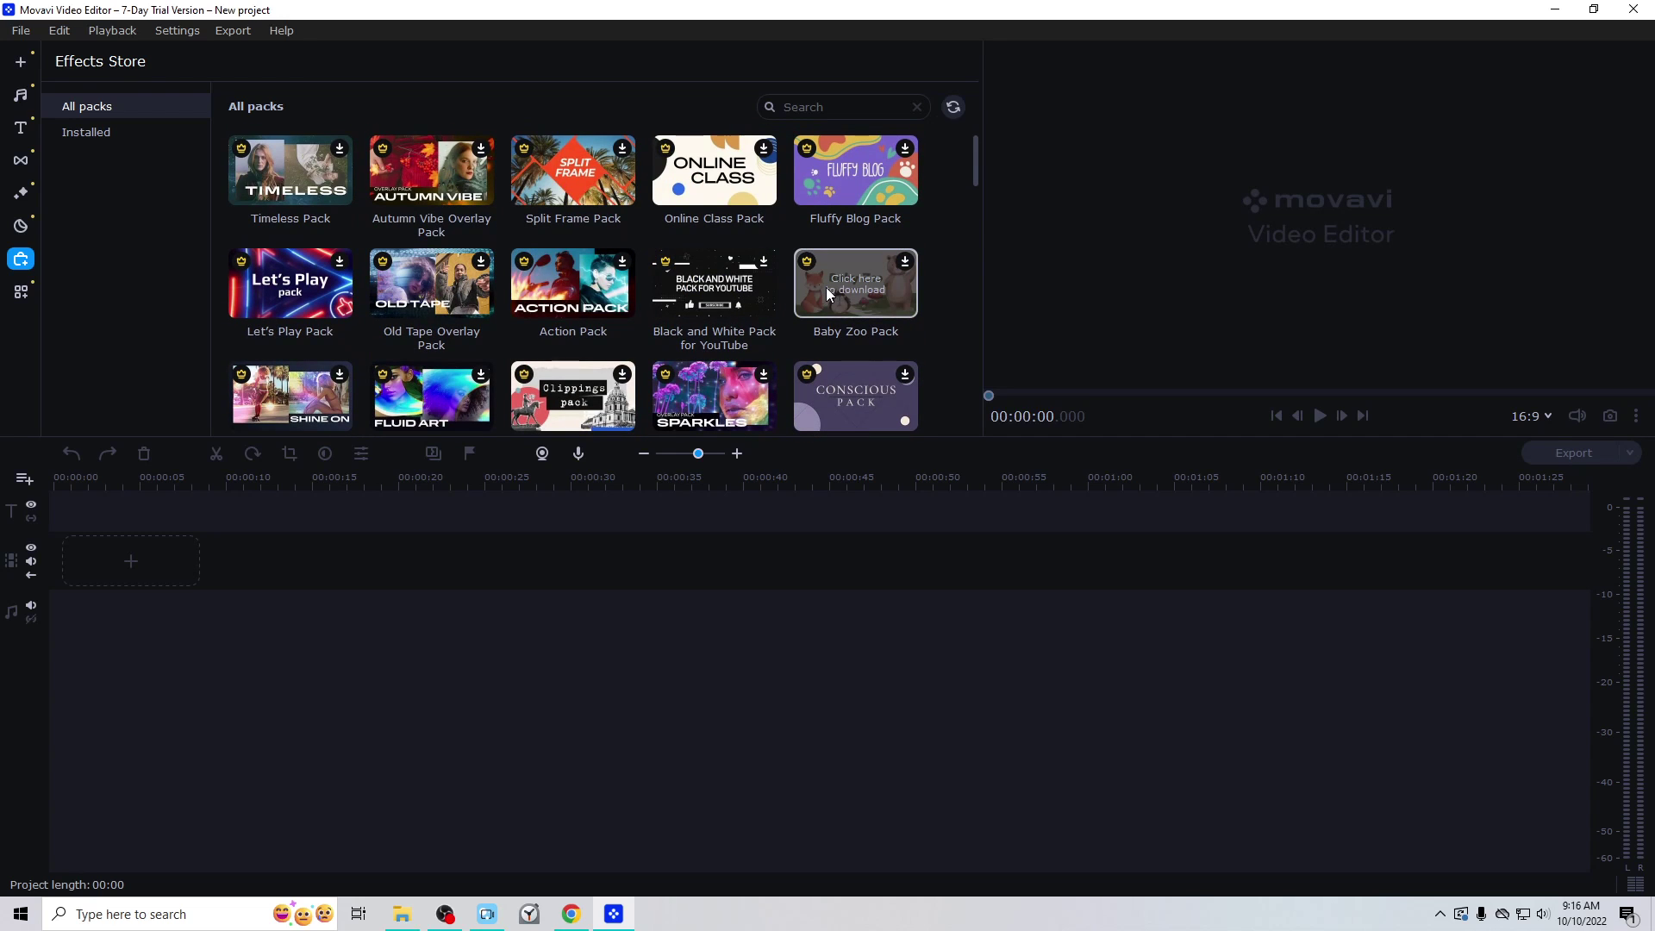
scroll(827, 293, "down", 3)
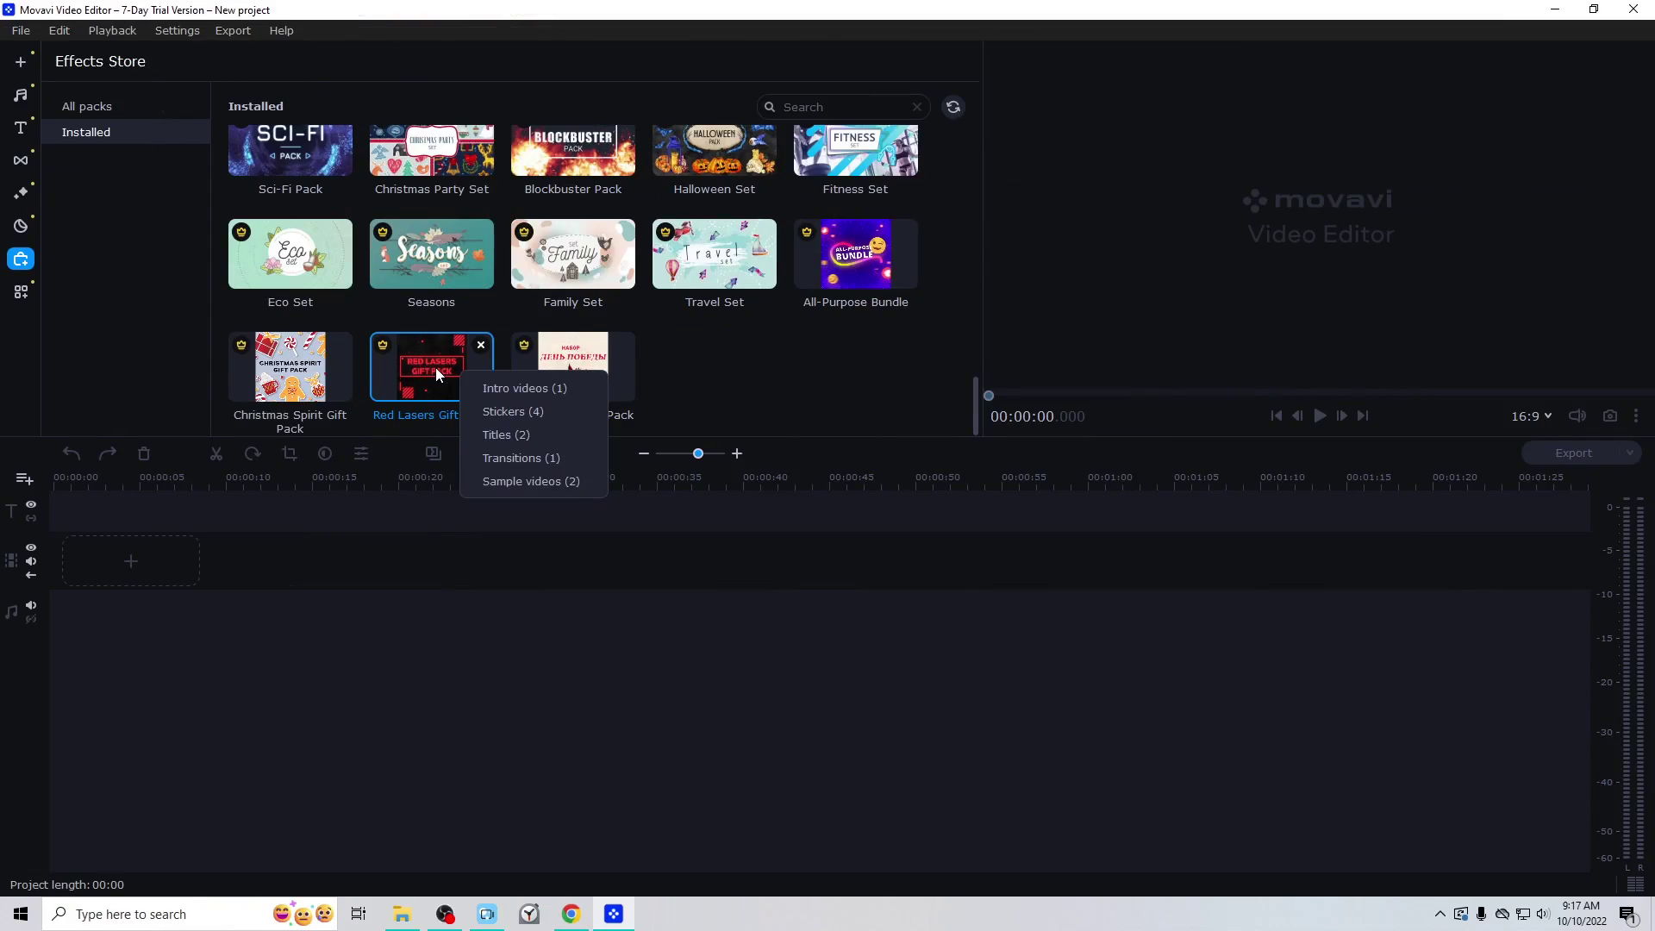
left_click(447, 261)
mouse_move(447, 261)
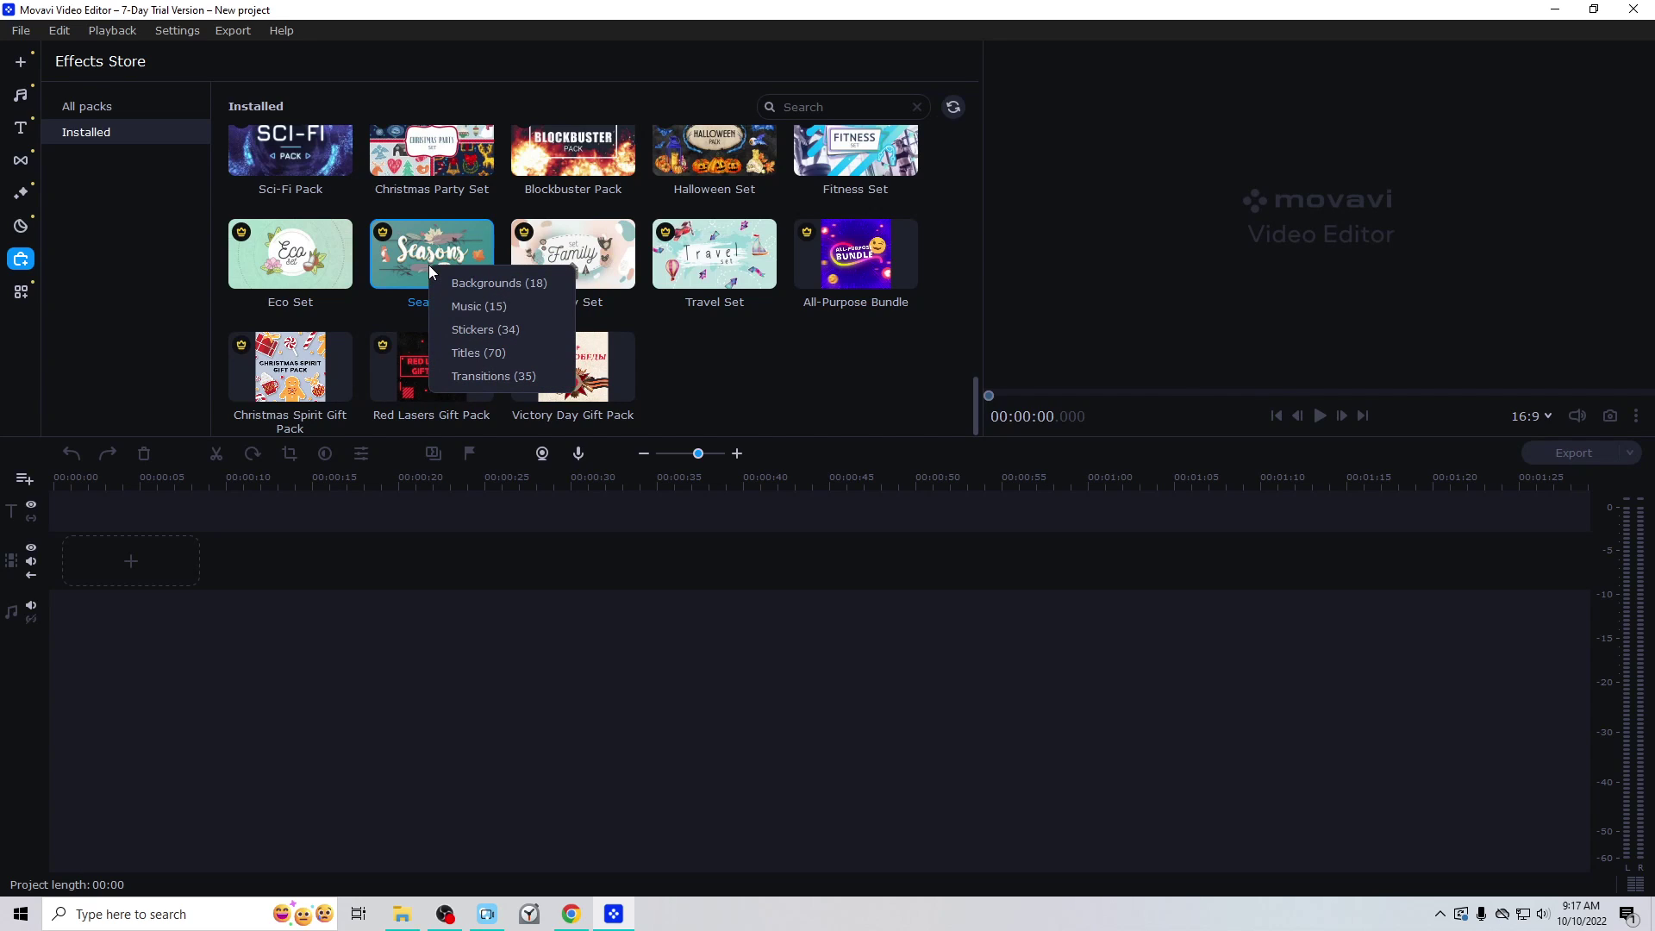
left_click(494, 372)
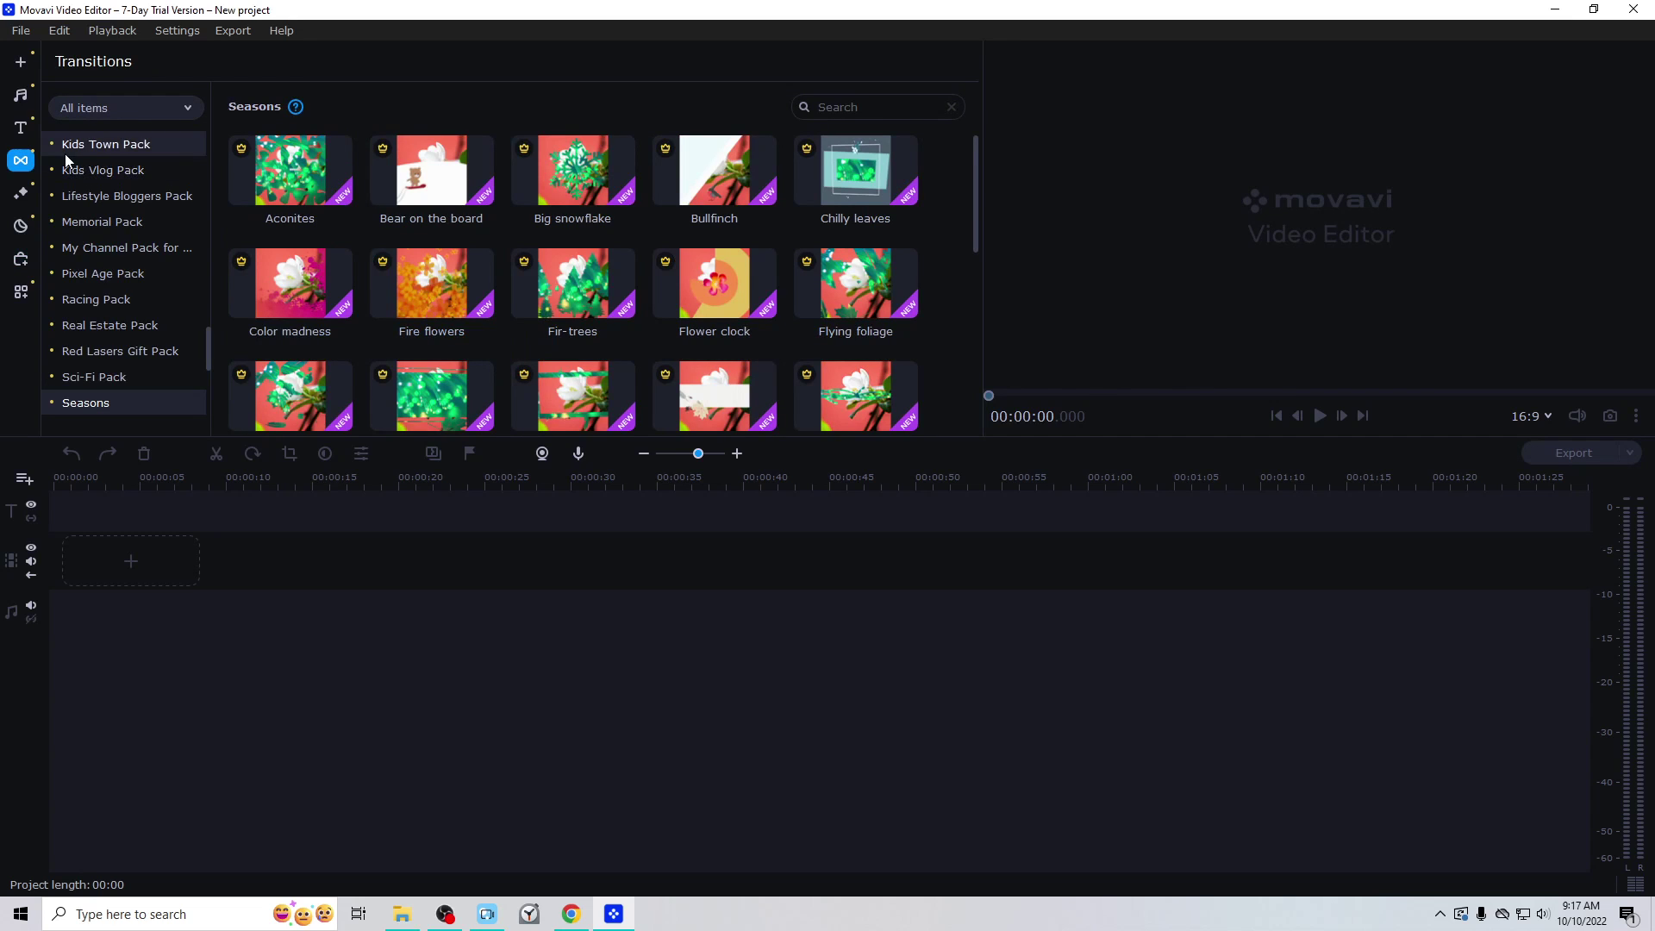
left_click(23, 260)
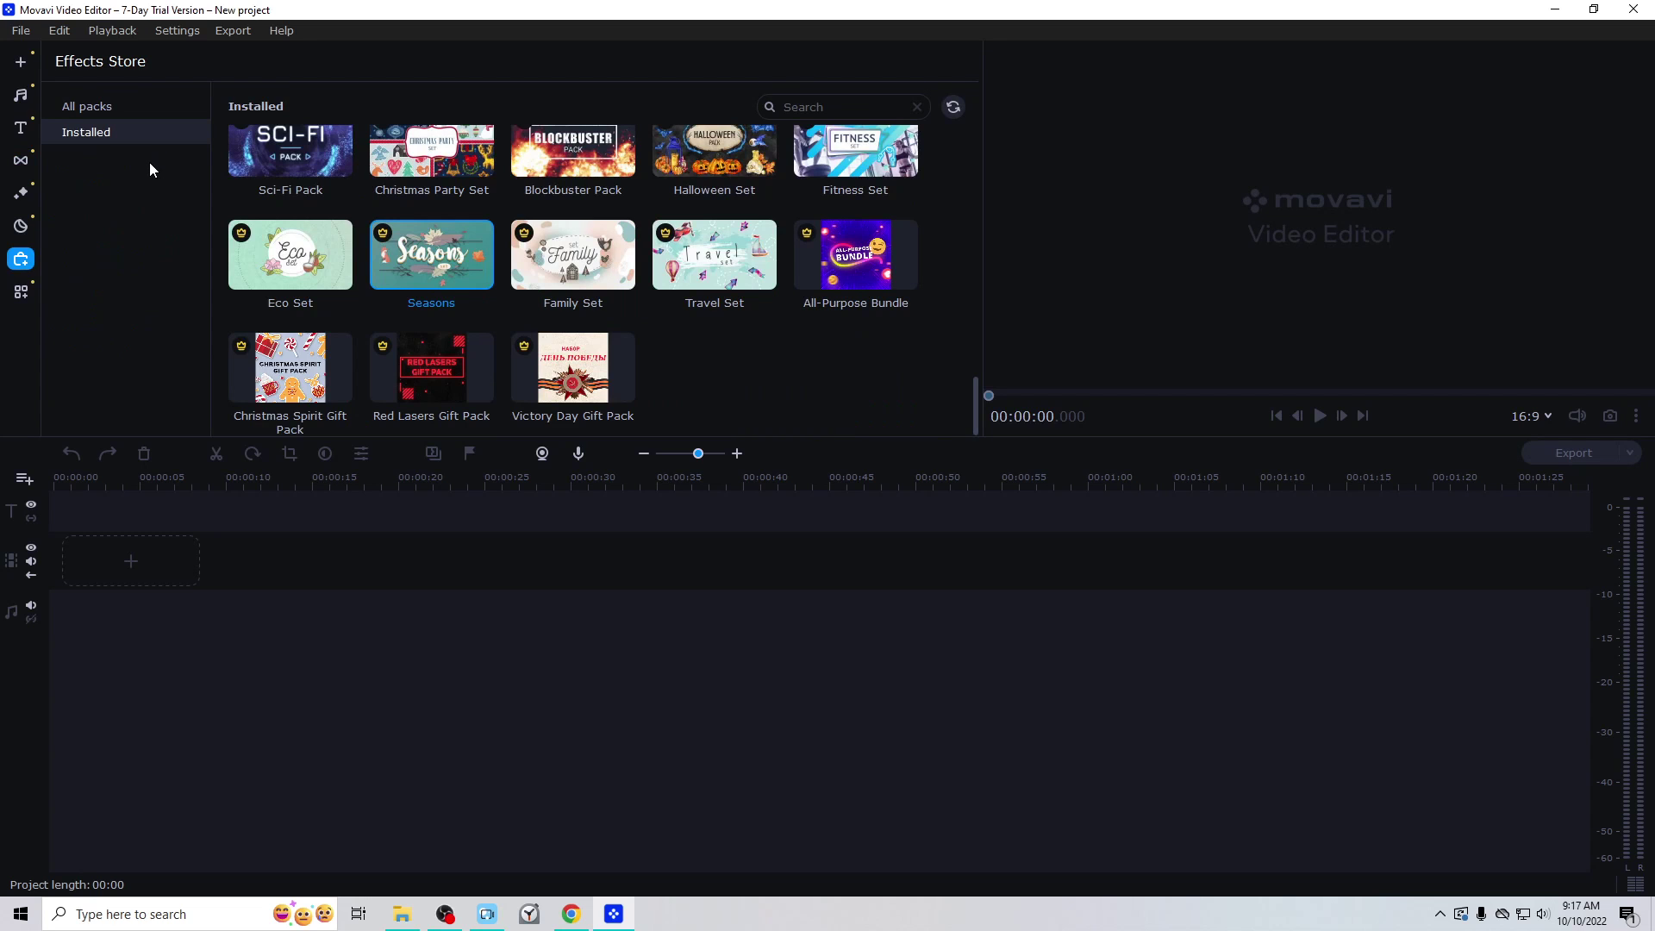
scroll(423, 320, "up", 5)
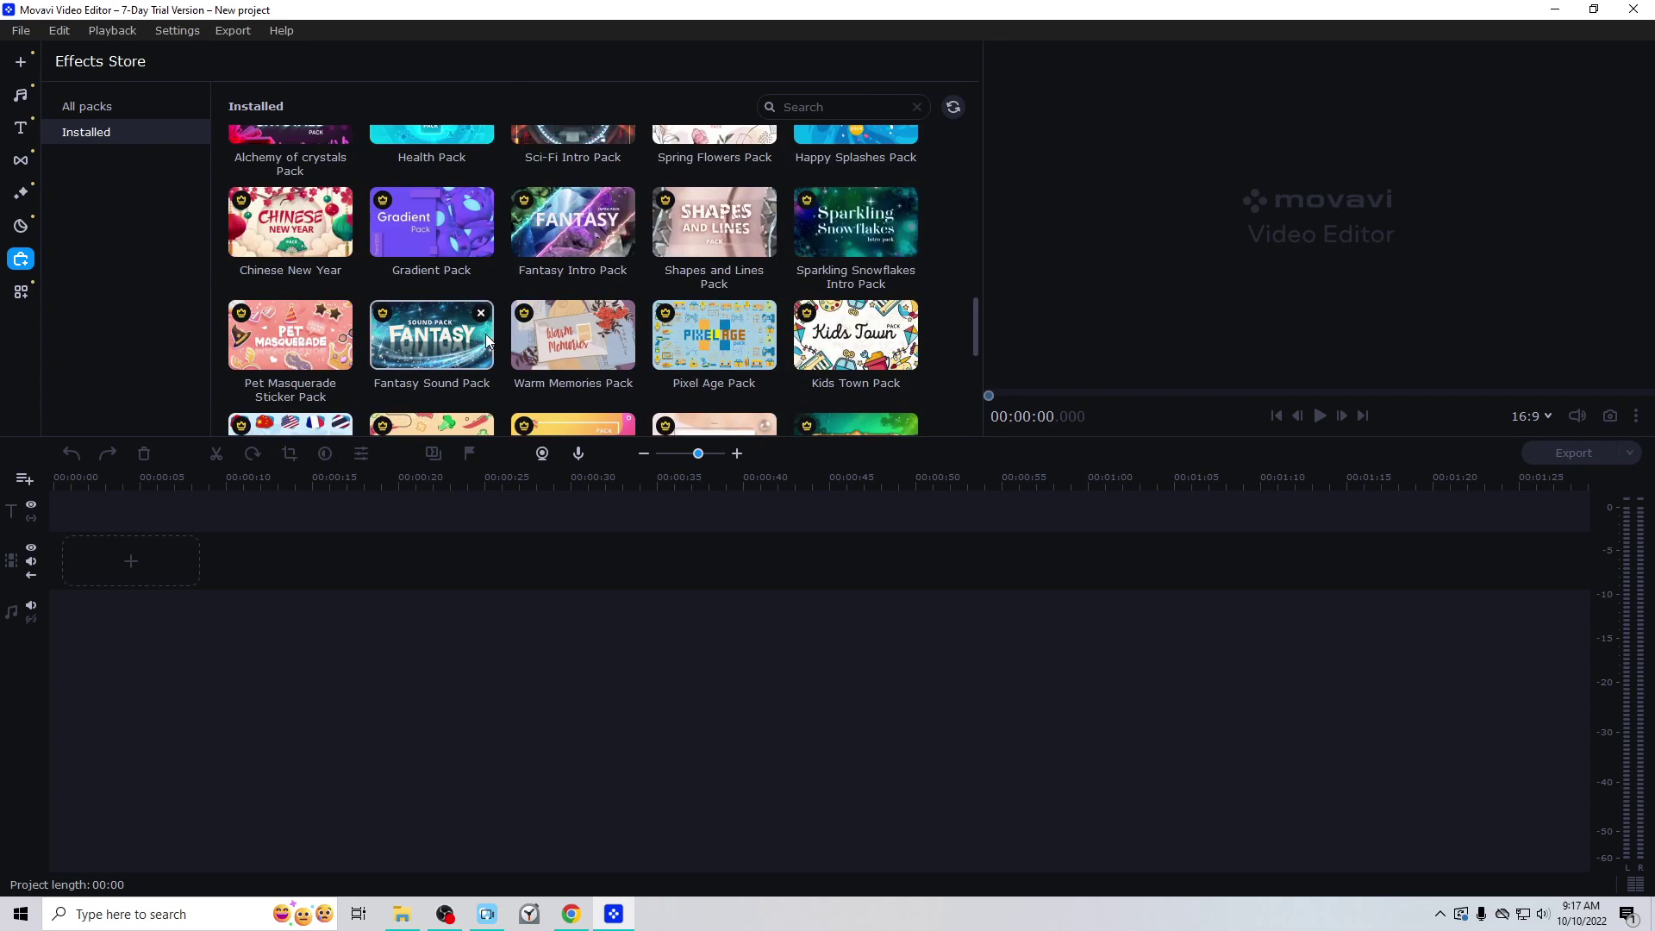
scroll(488, 340, "up", 8)
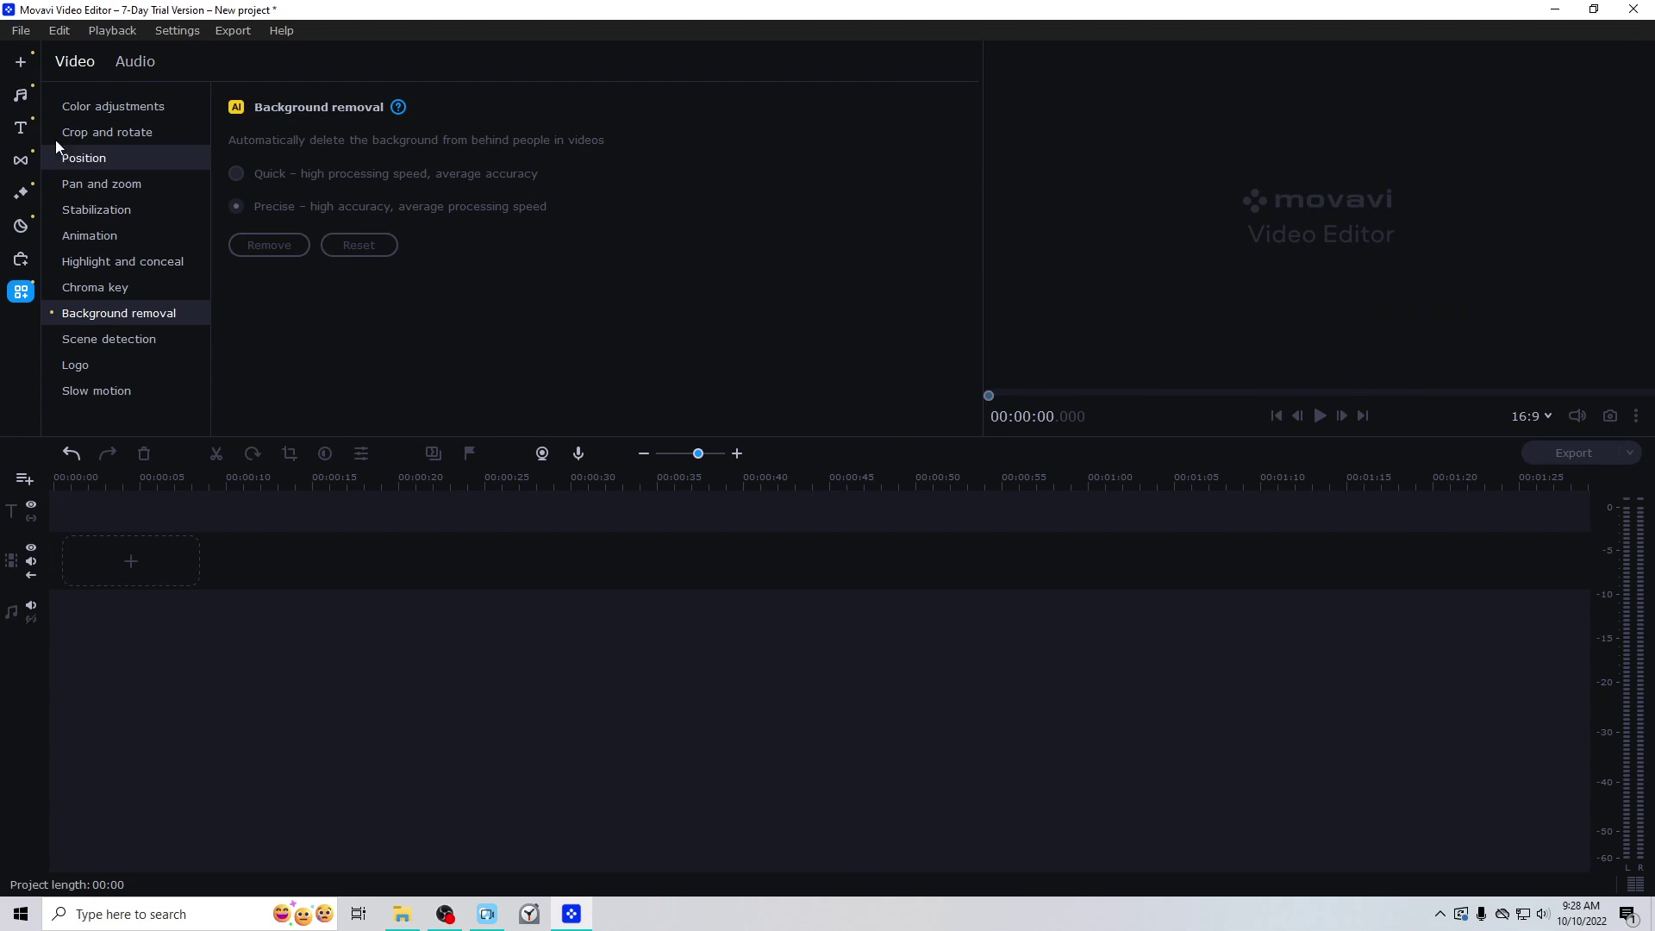
Glance at the audio tools, then browse Color adjustments, Crop and rotate, Position, and Pan and zoom
left_click(136, 62)
left_click(73, 63)
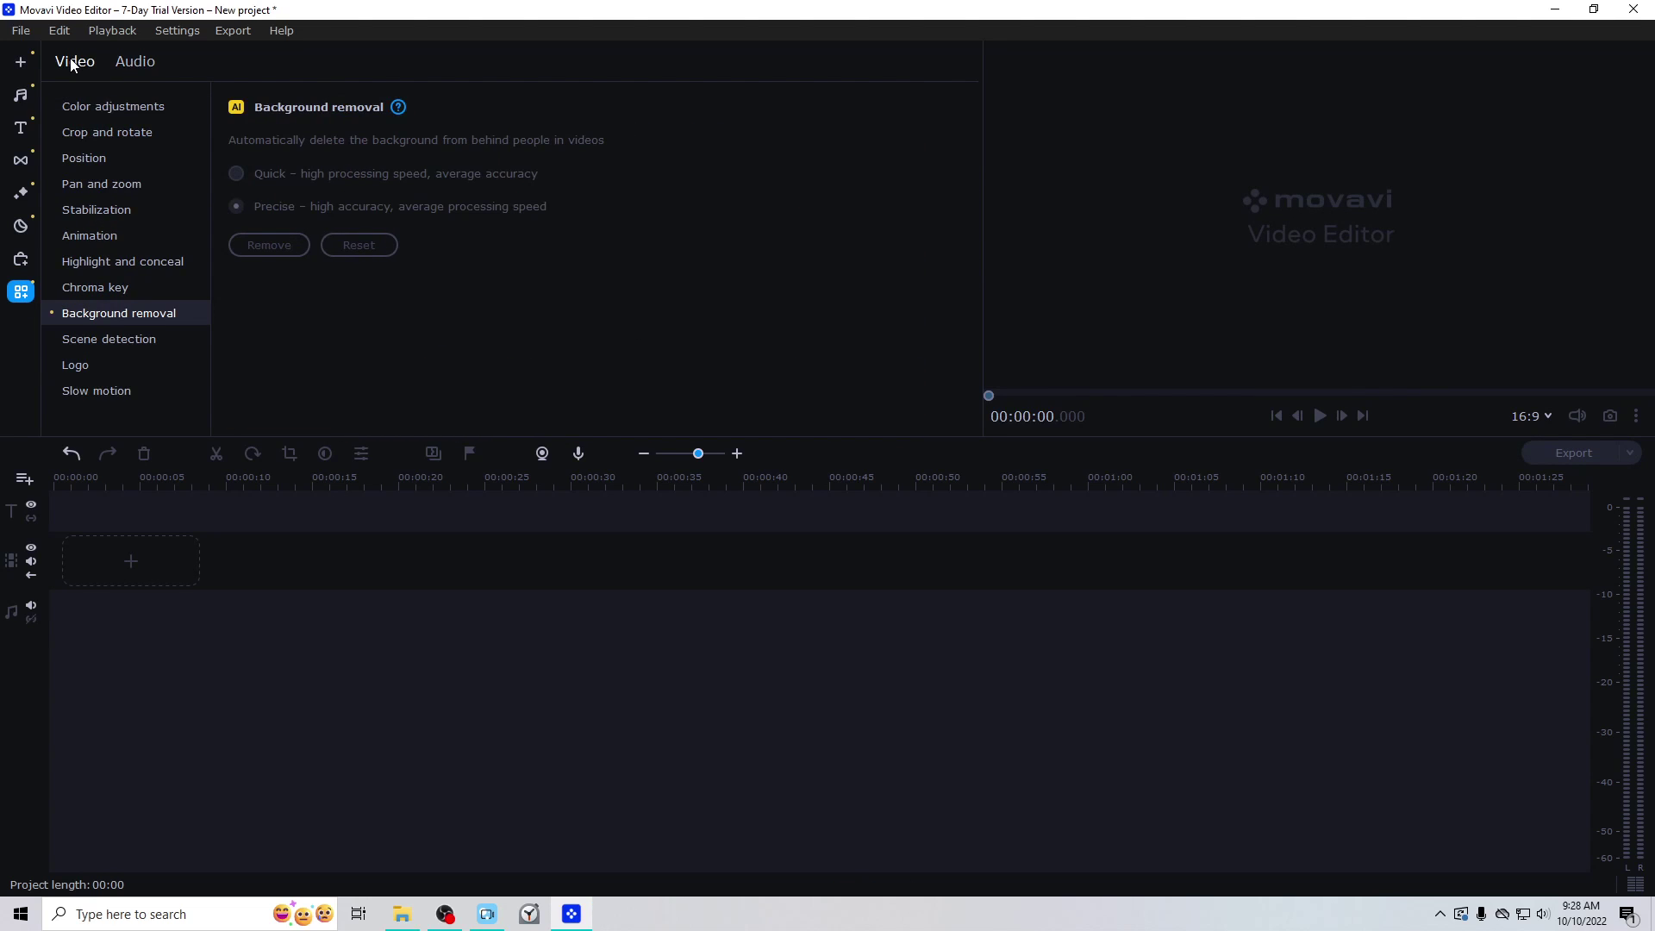
left_click(105, 107)
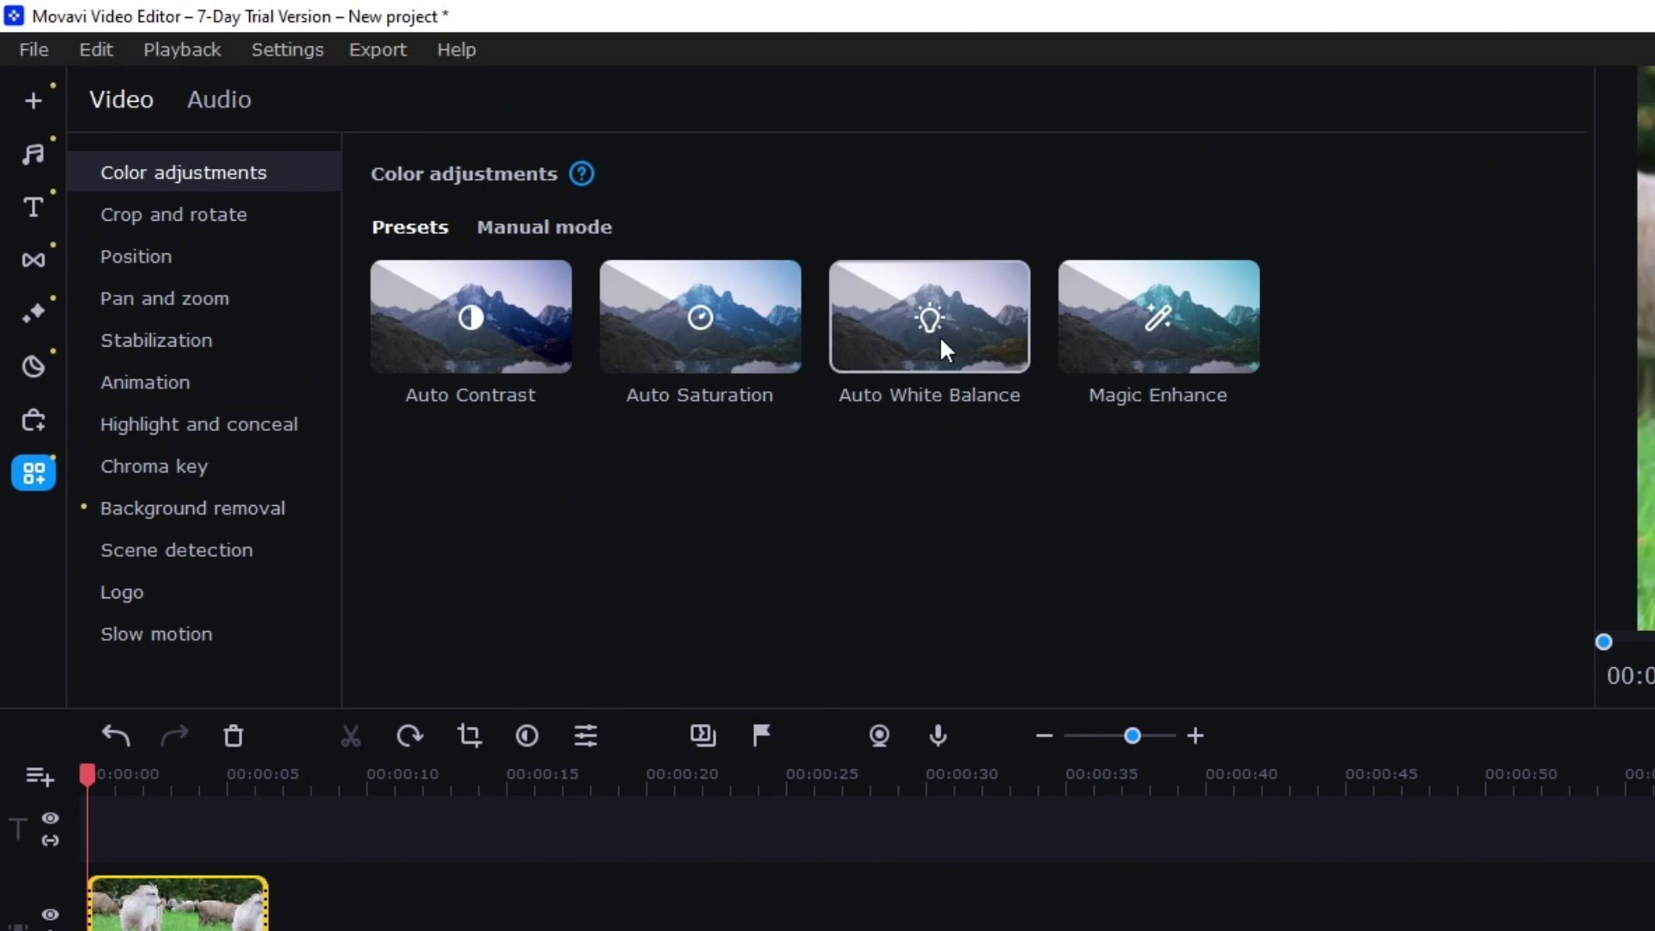
left_click(241, 226)
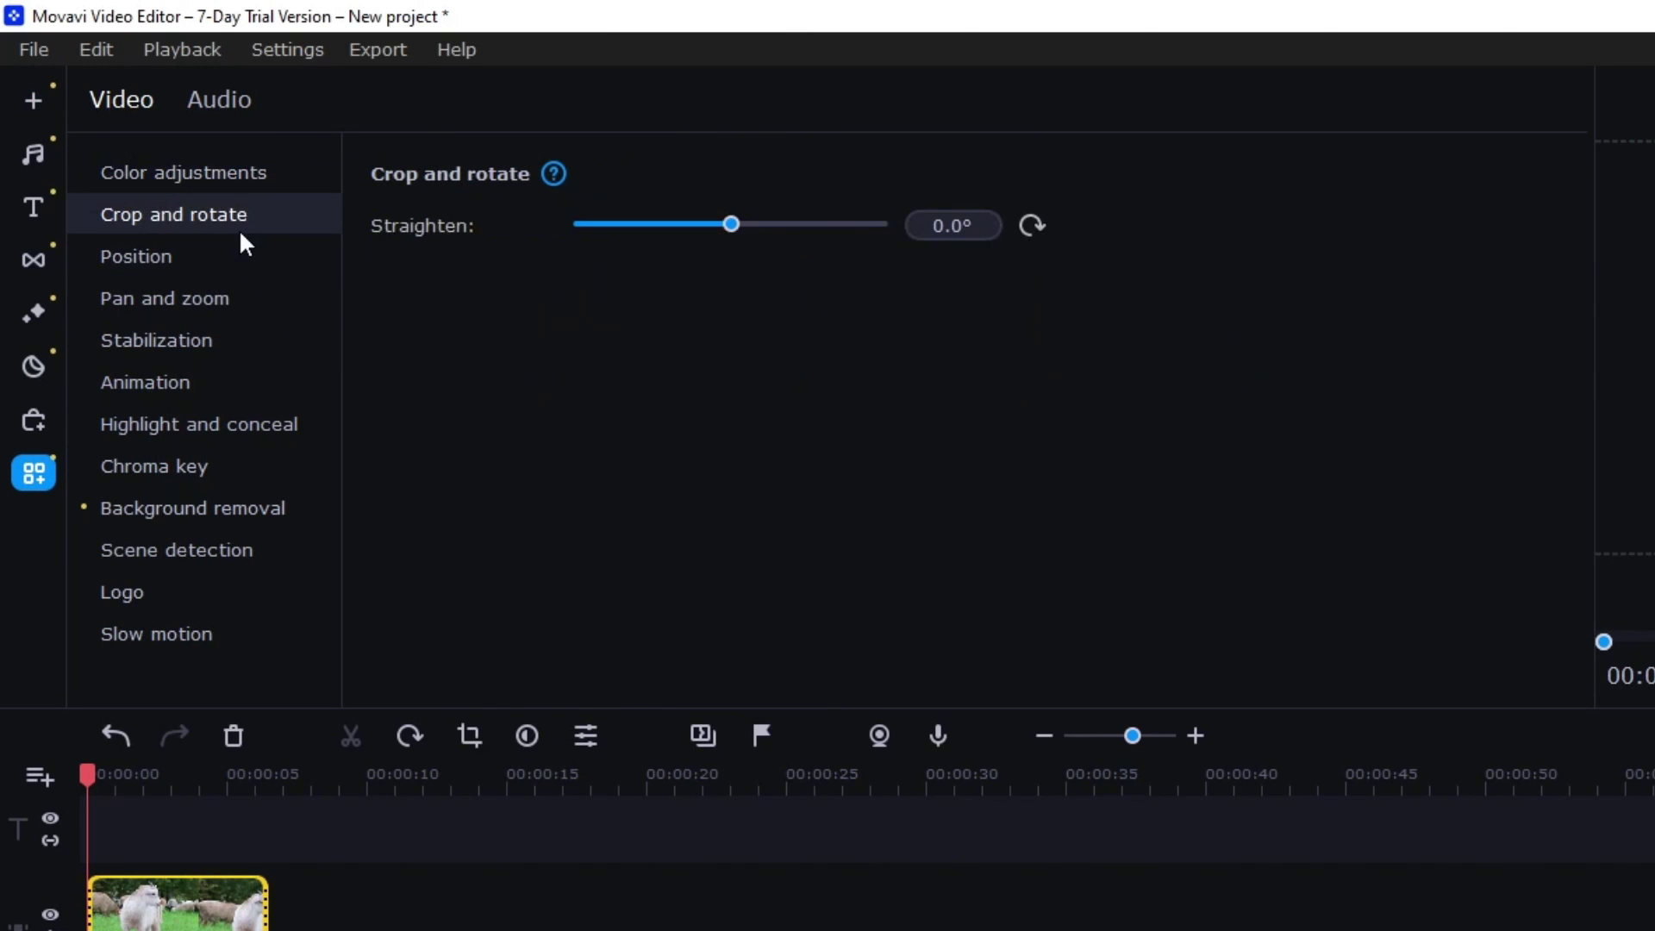
left_click(248, 263)
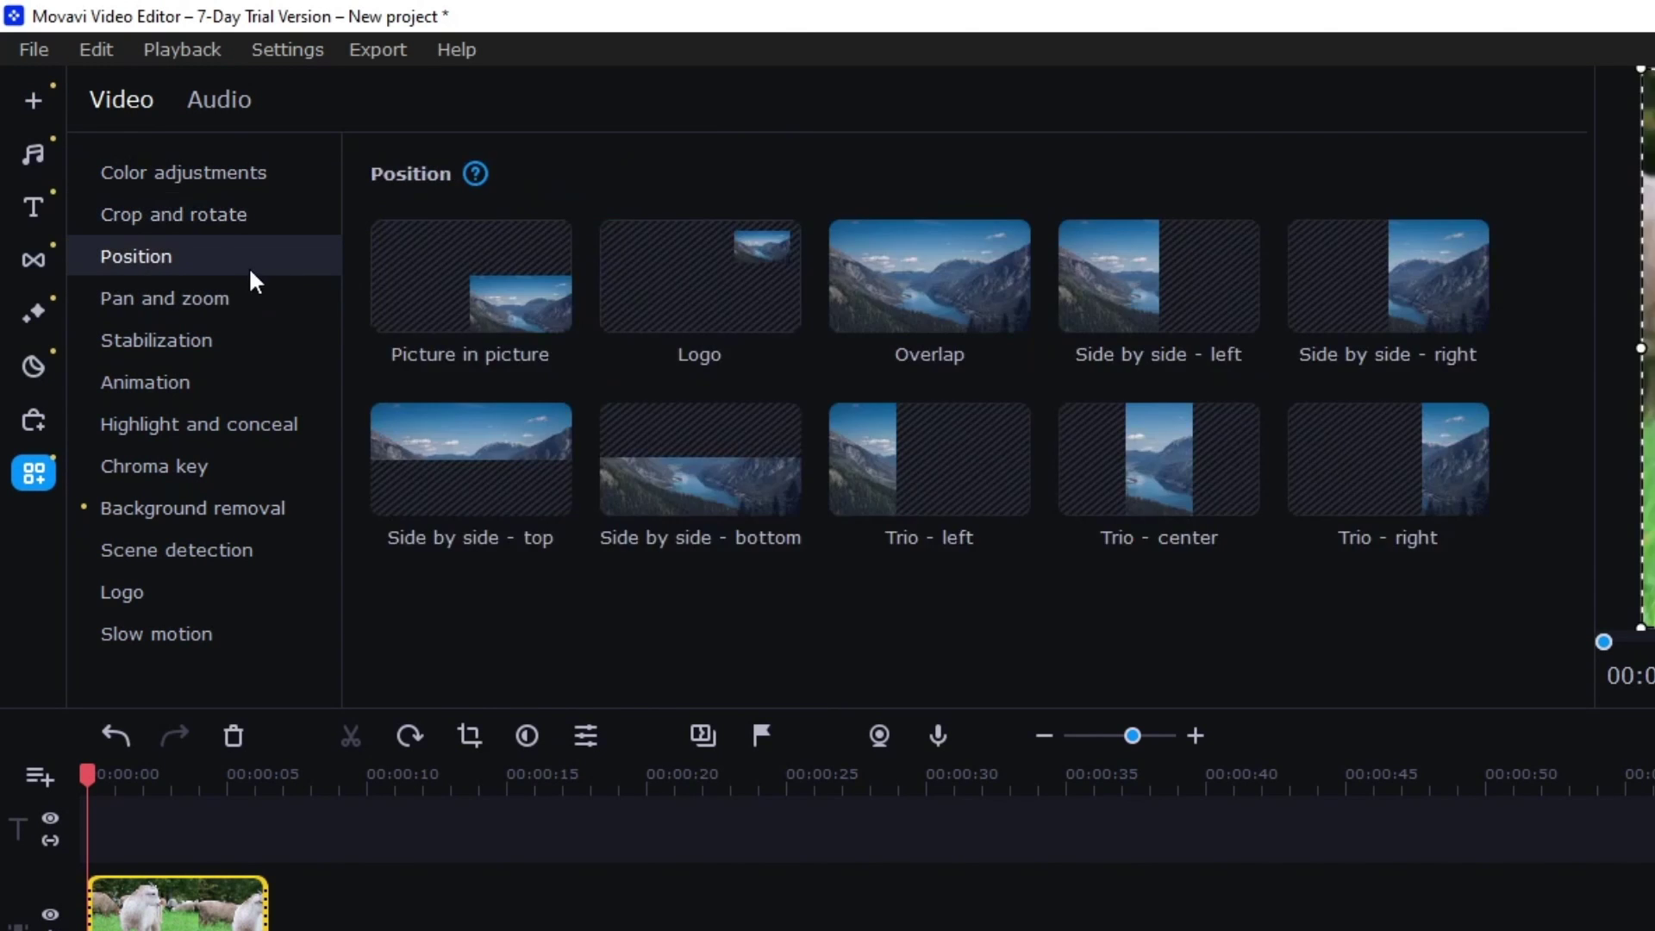
left_click(156, 301)
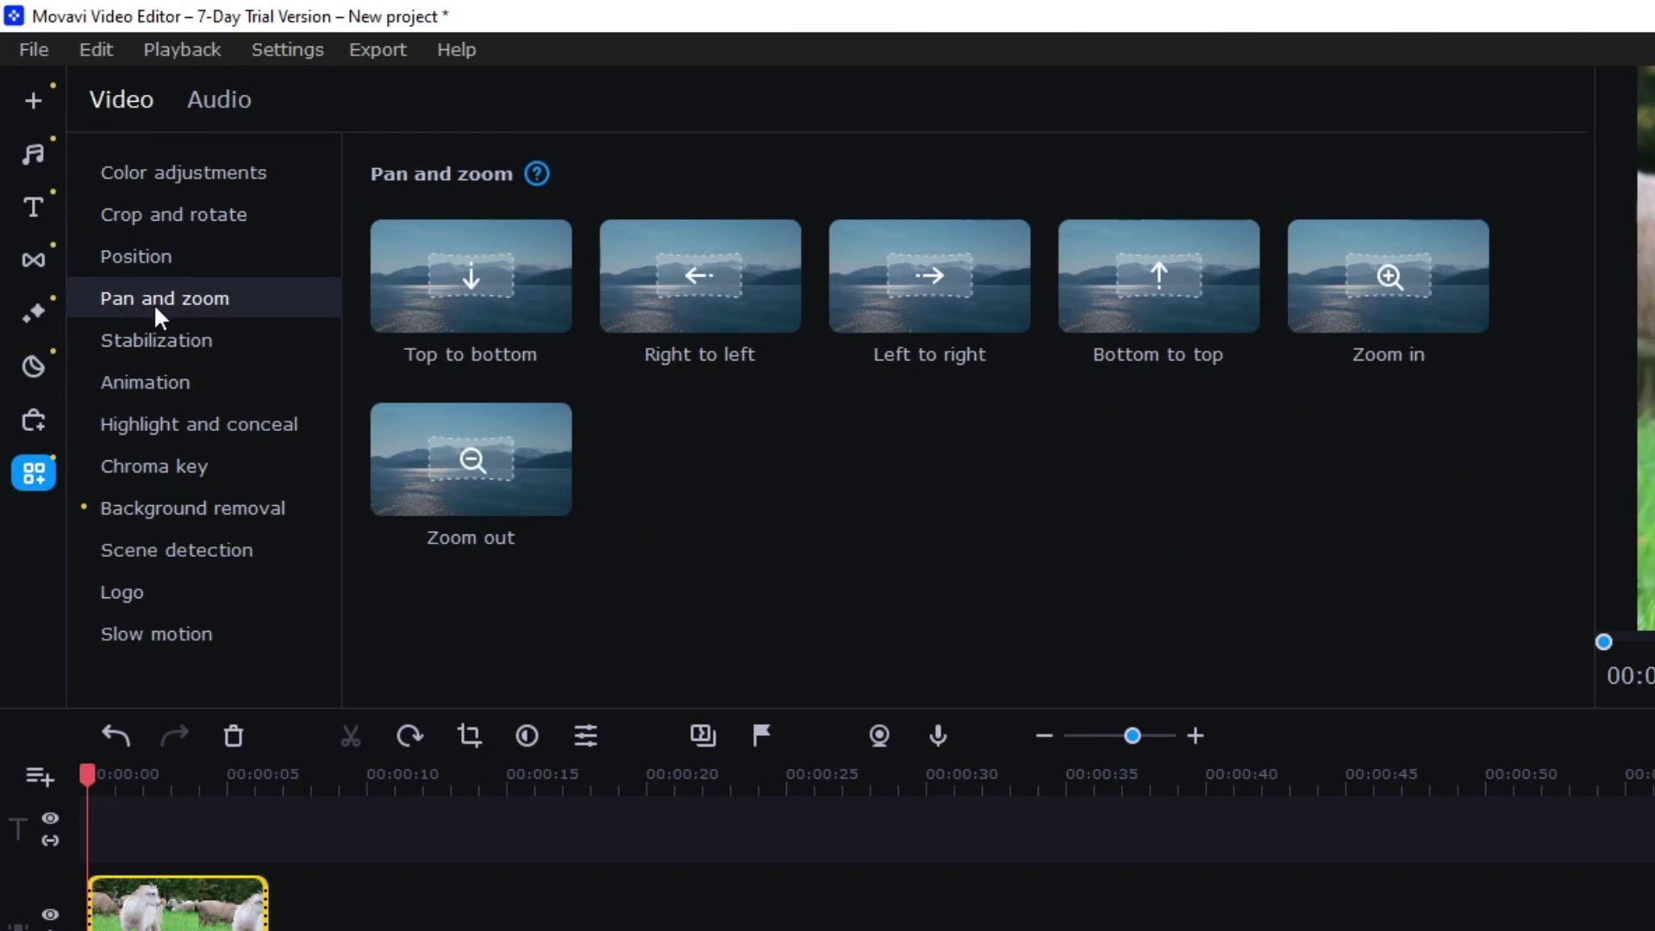
Continue through Stabilization, Animation, Highlight and conceal, Motion tracking, Chroma key and Background removal
left_click(169, 339)
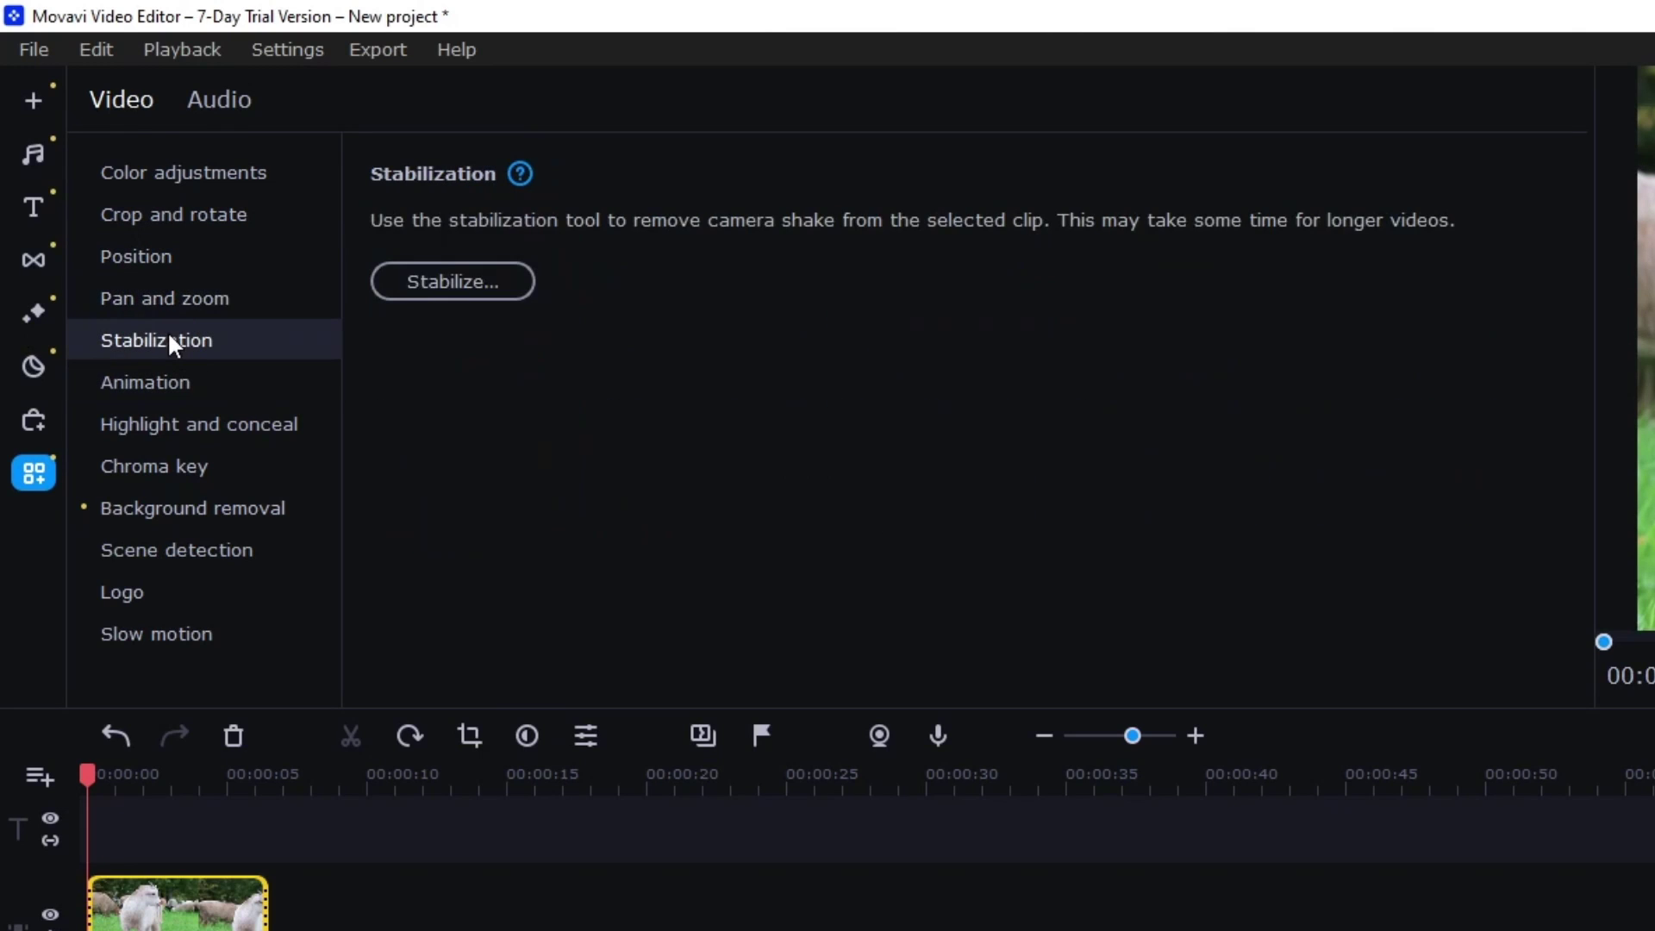
left_click(160, 385)
left_click(176, 422)
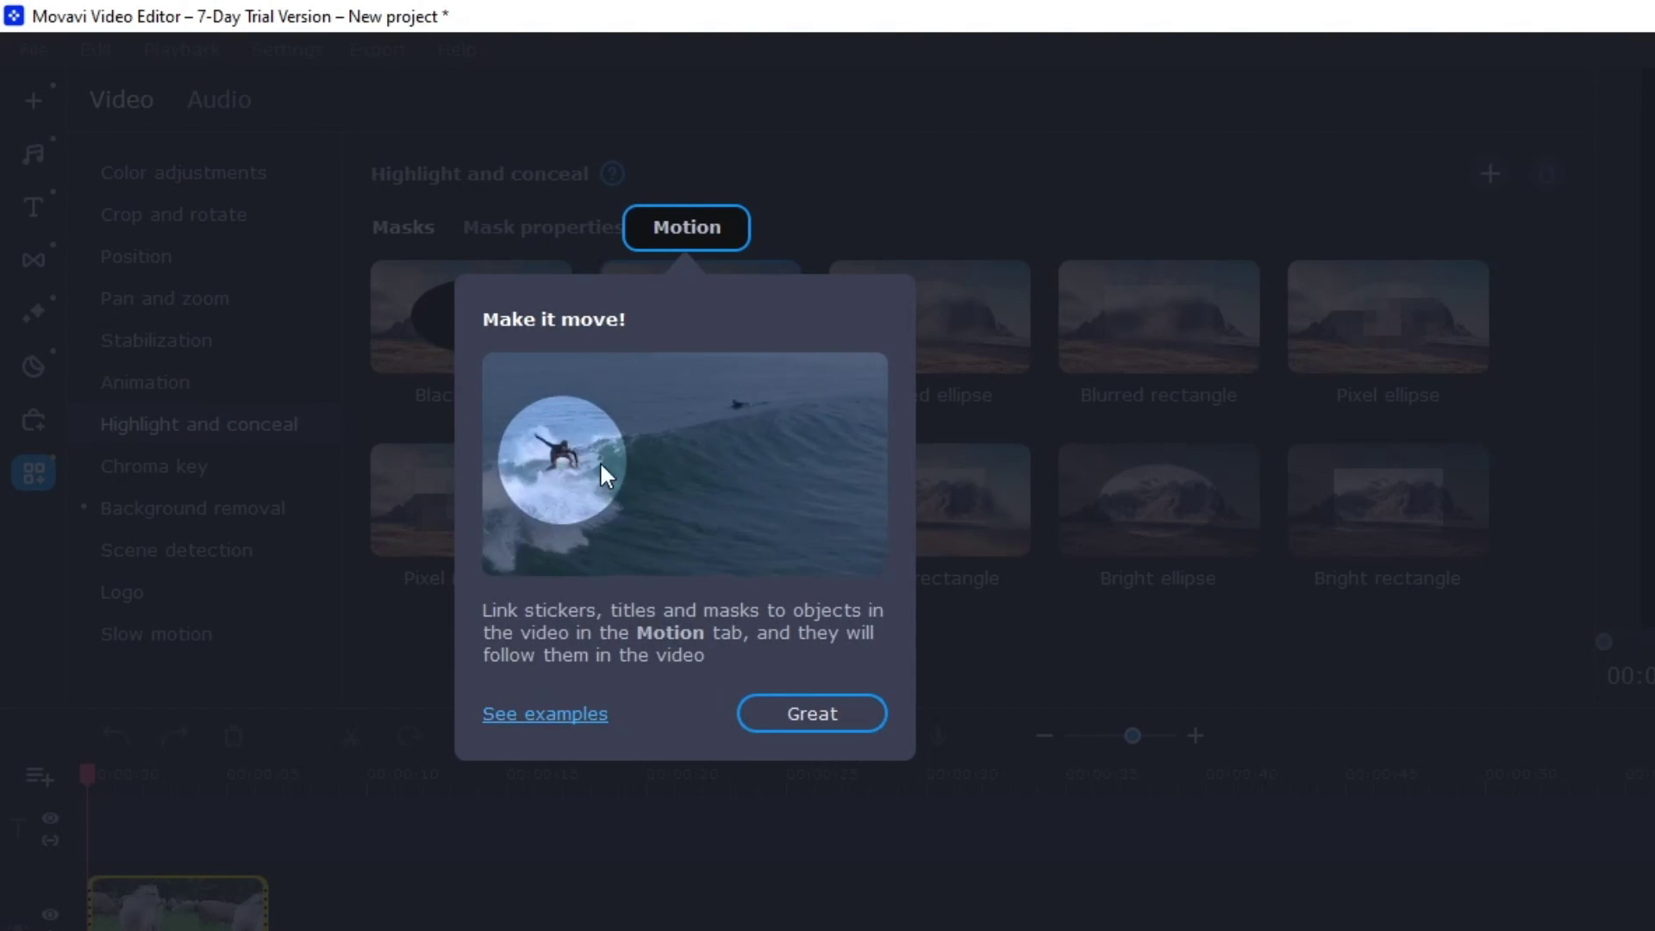
left_click(672, 204)
left_click(686, 226)
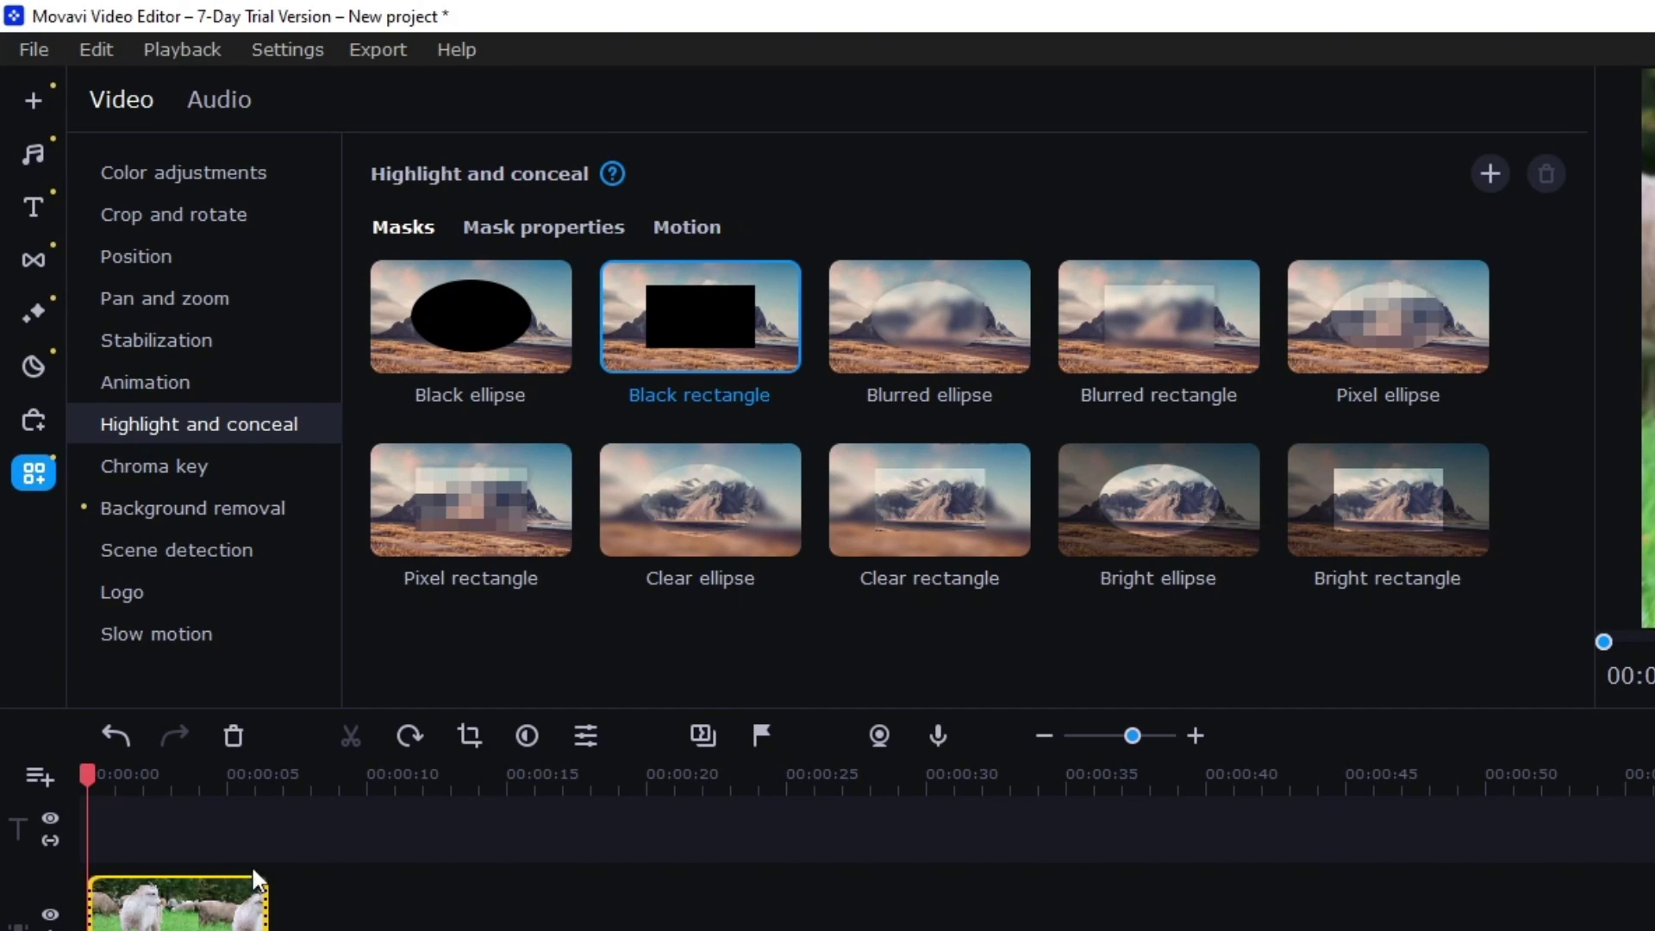
left_click(239, 462)
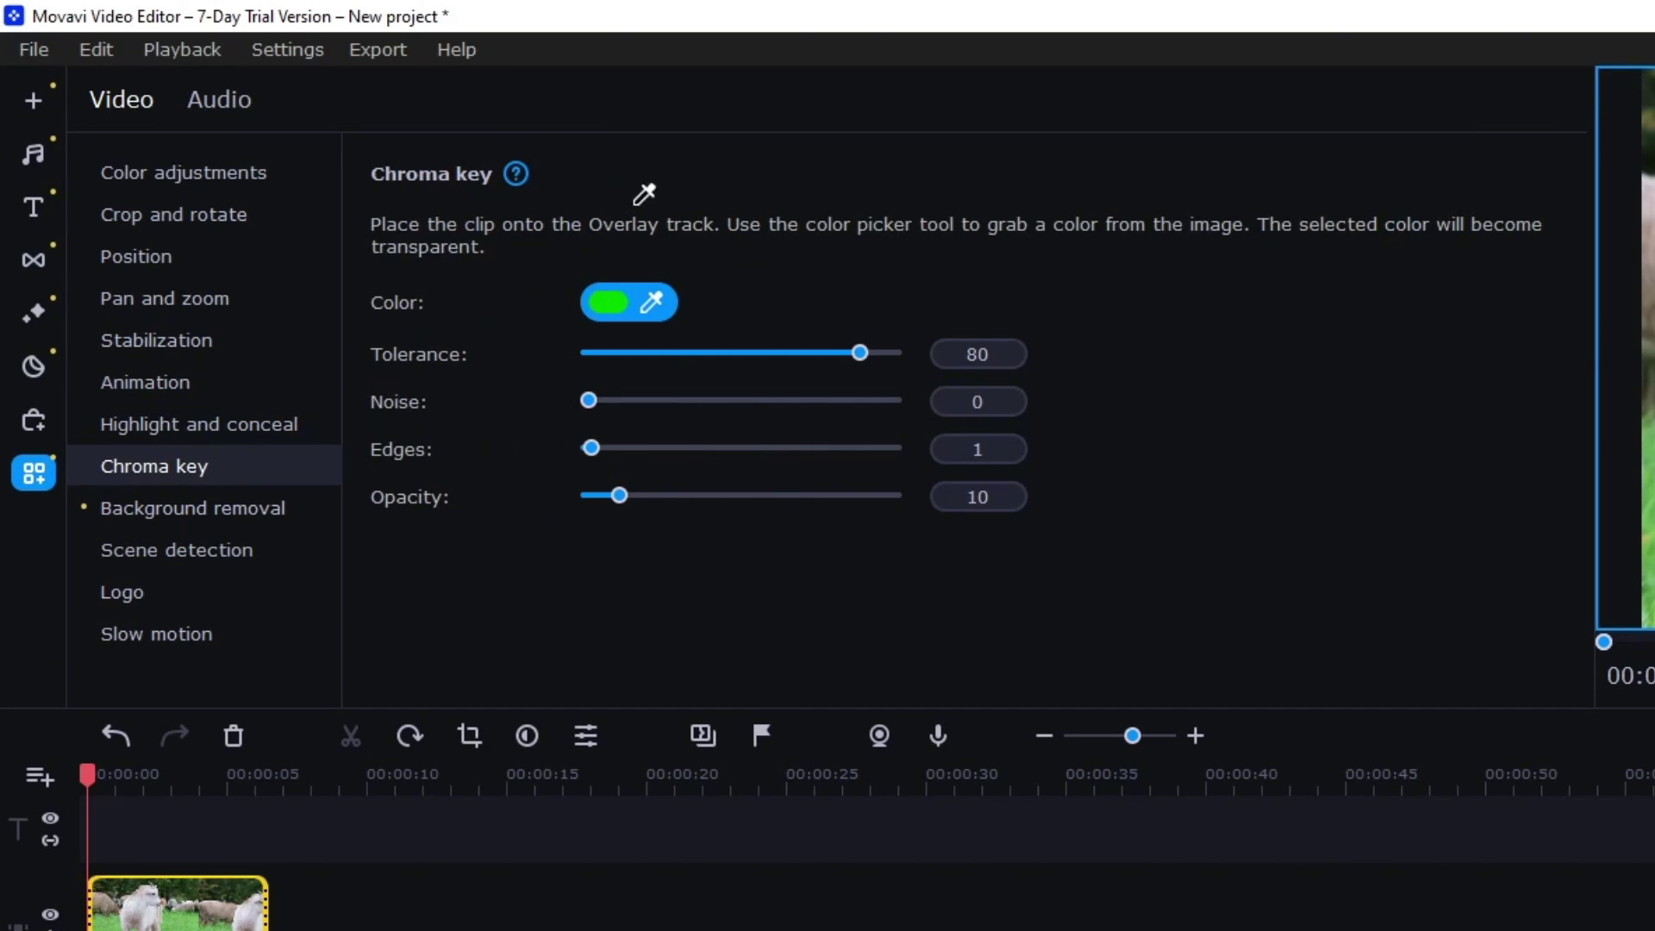
left_click(164, 509)
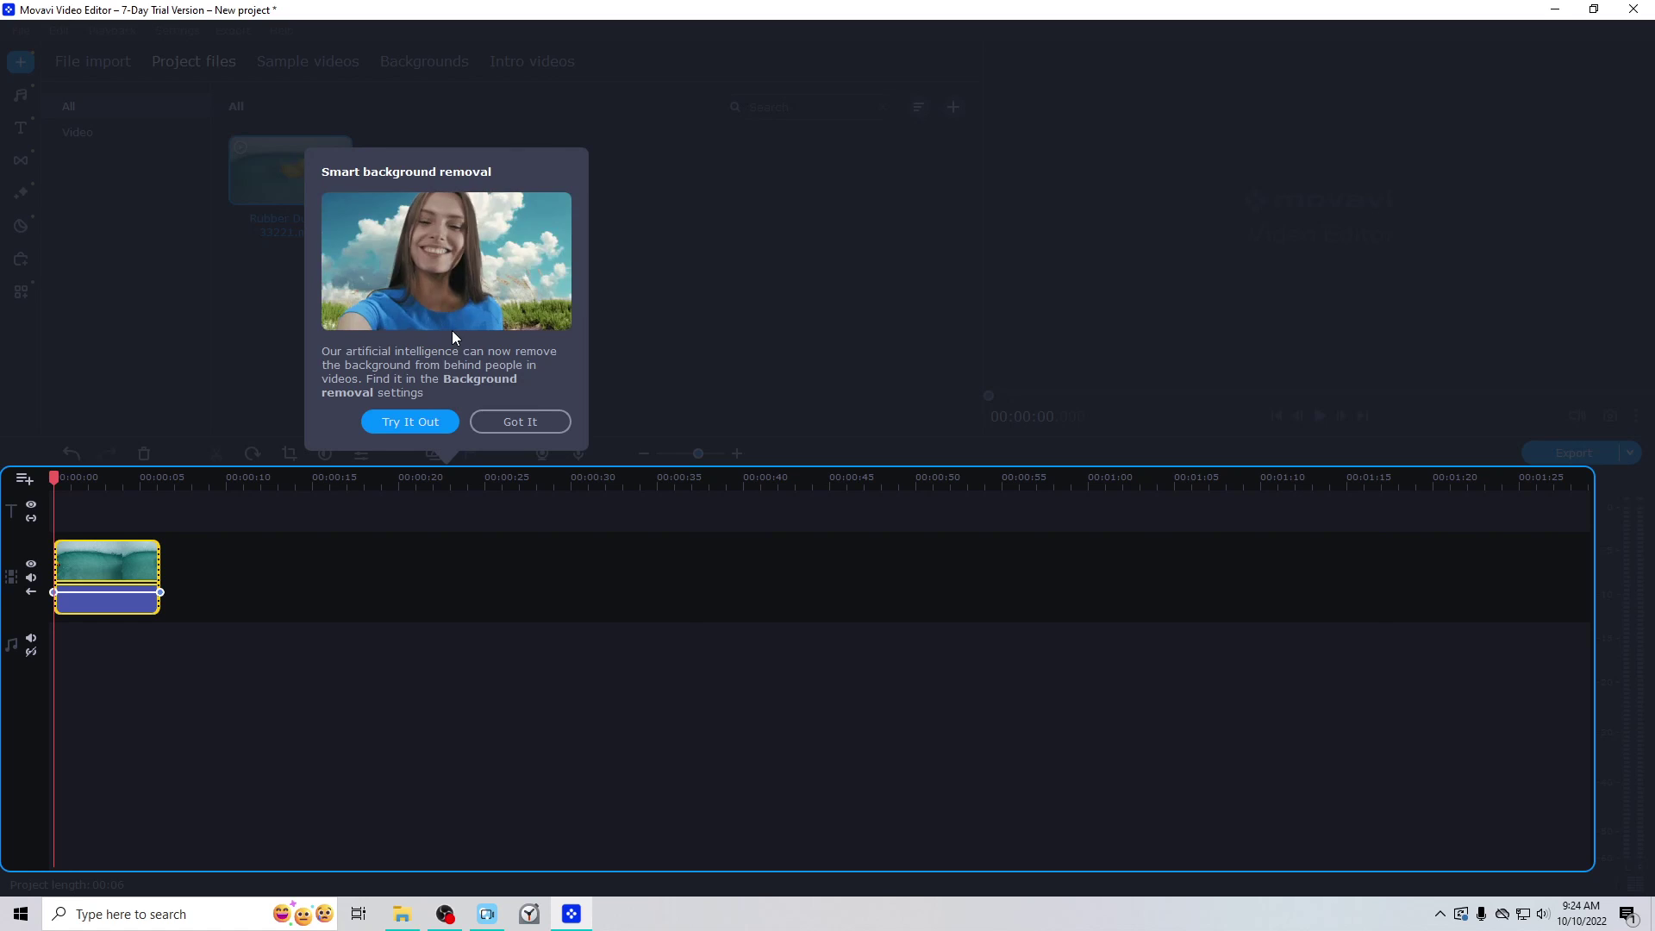
Run Quick background removal on the duck clip, preview it from the start, then reset it
left_click(410, 421)
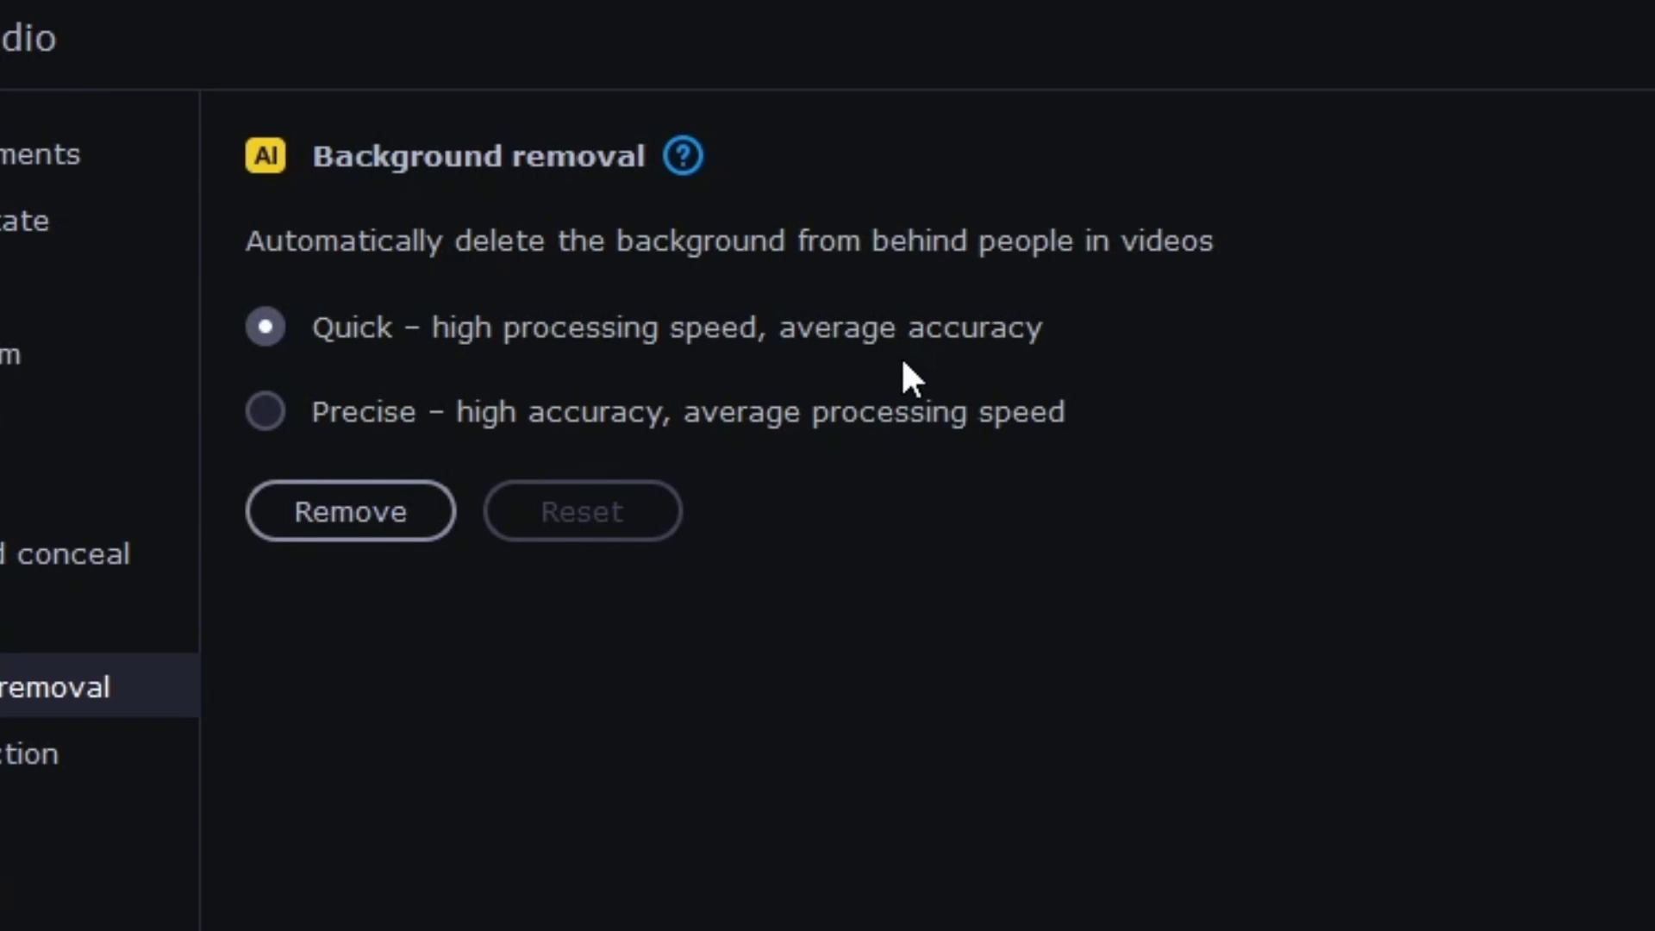
left_click(388, 509)
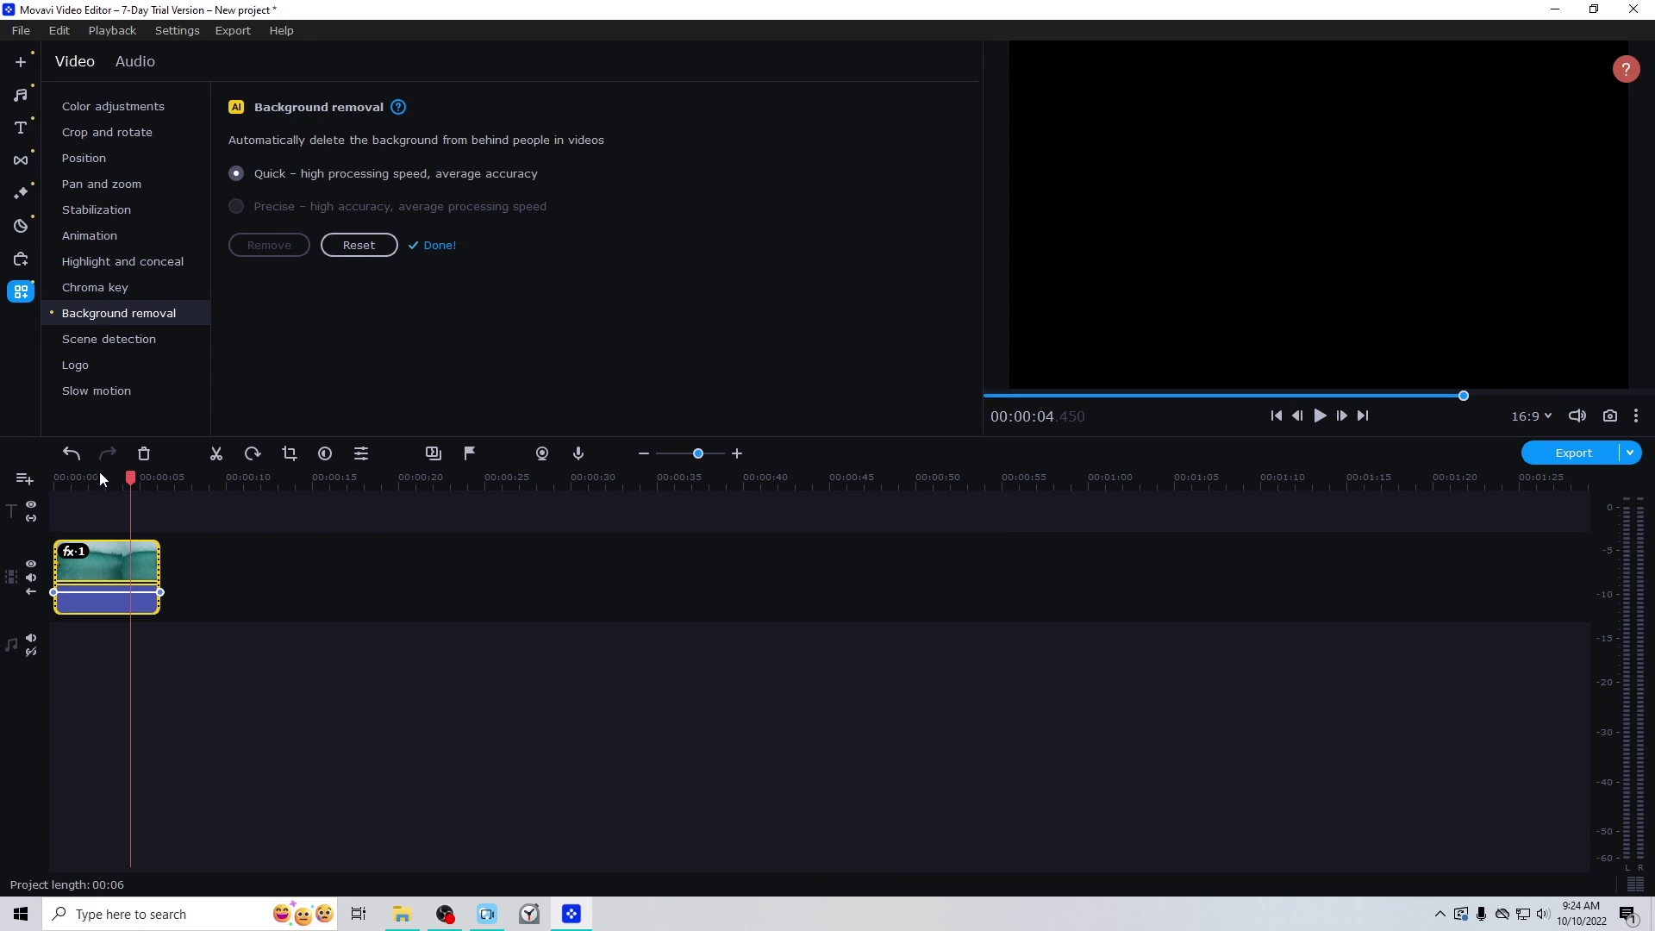
left_click_drag(104, 478, 54, 491)
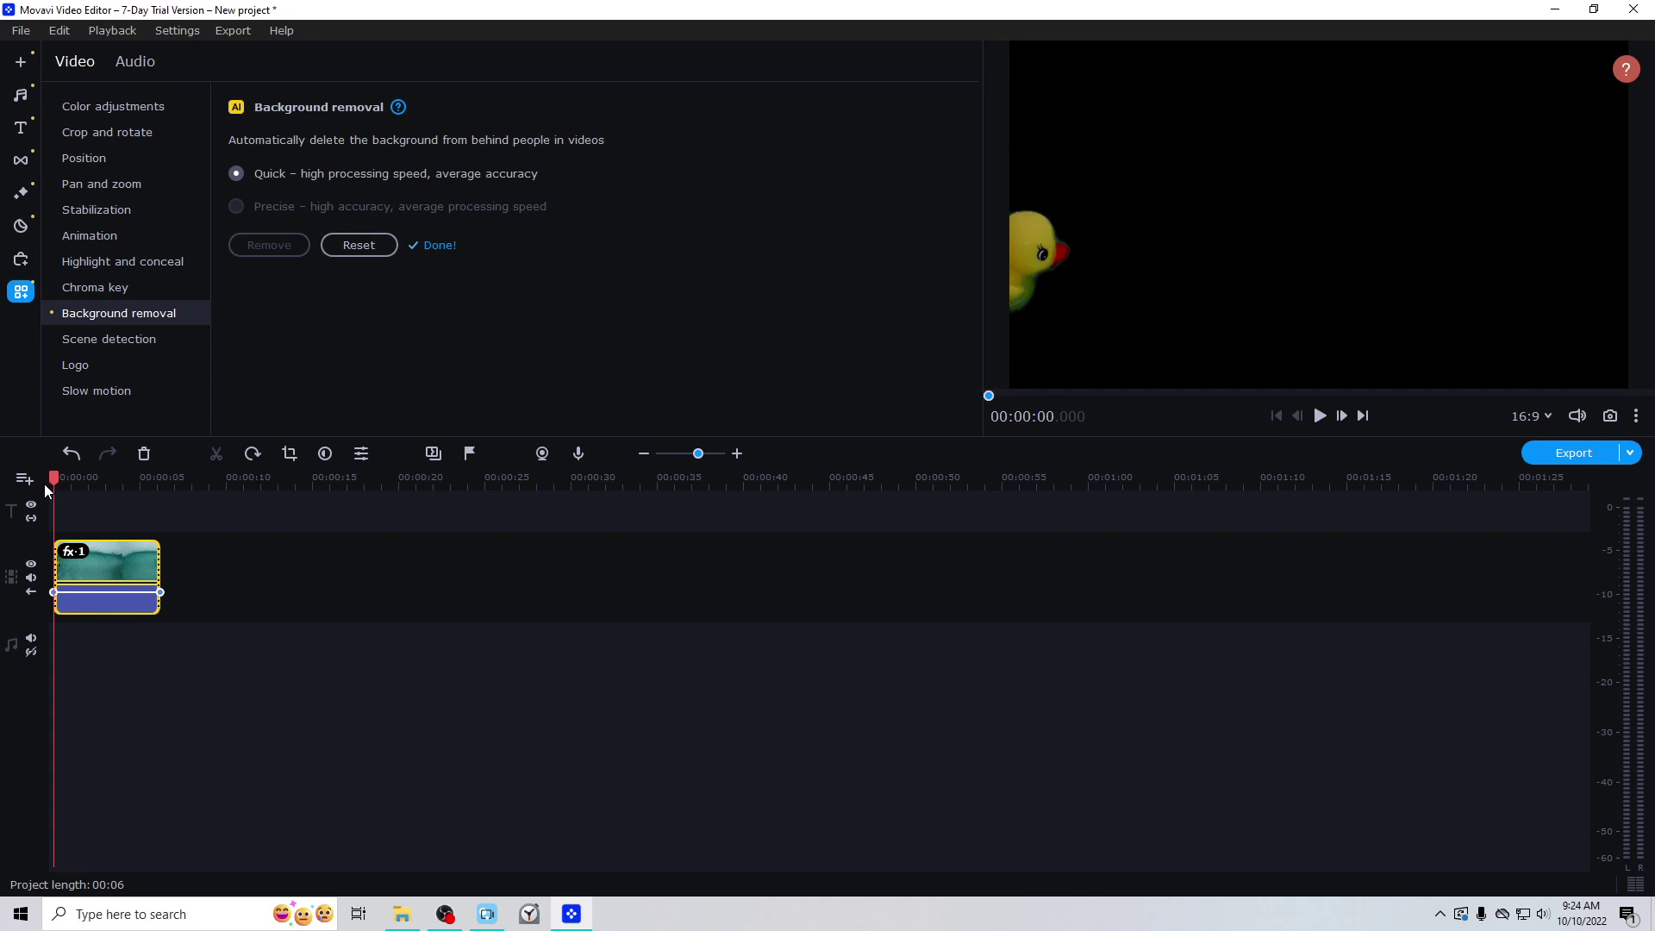
left_click(1319, 416)
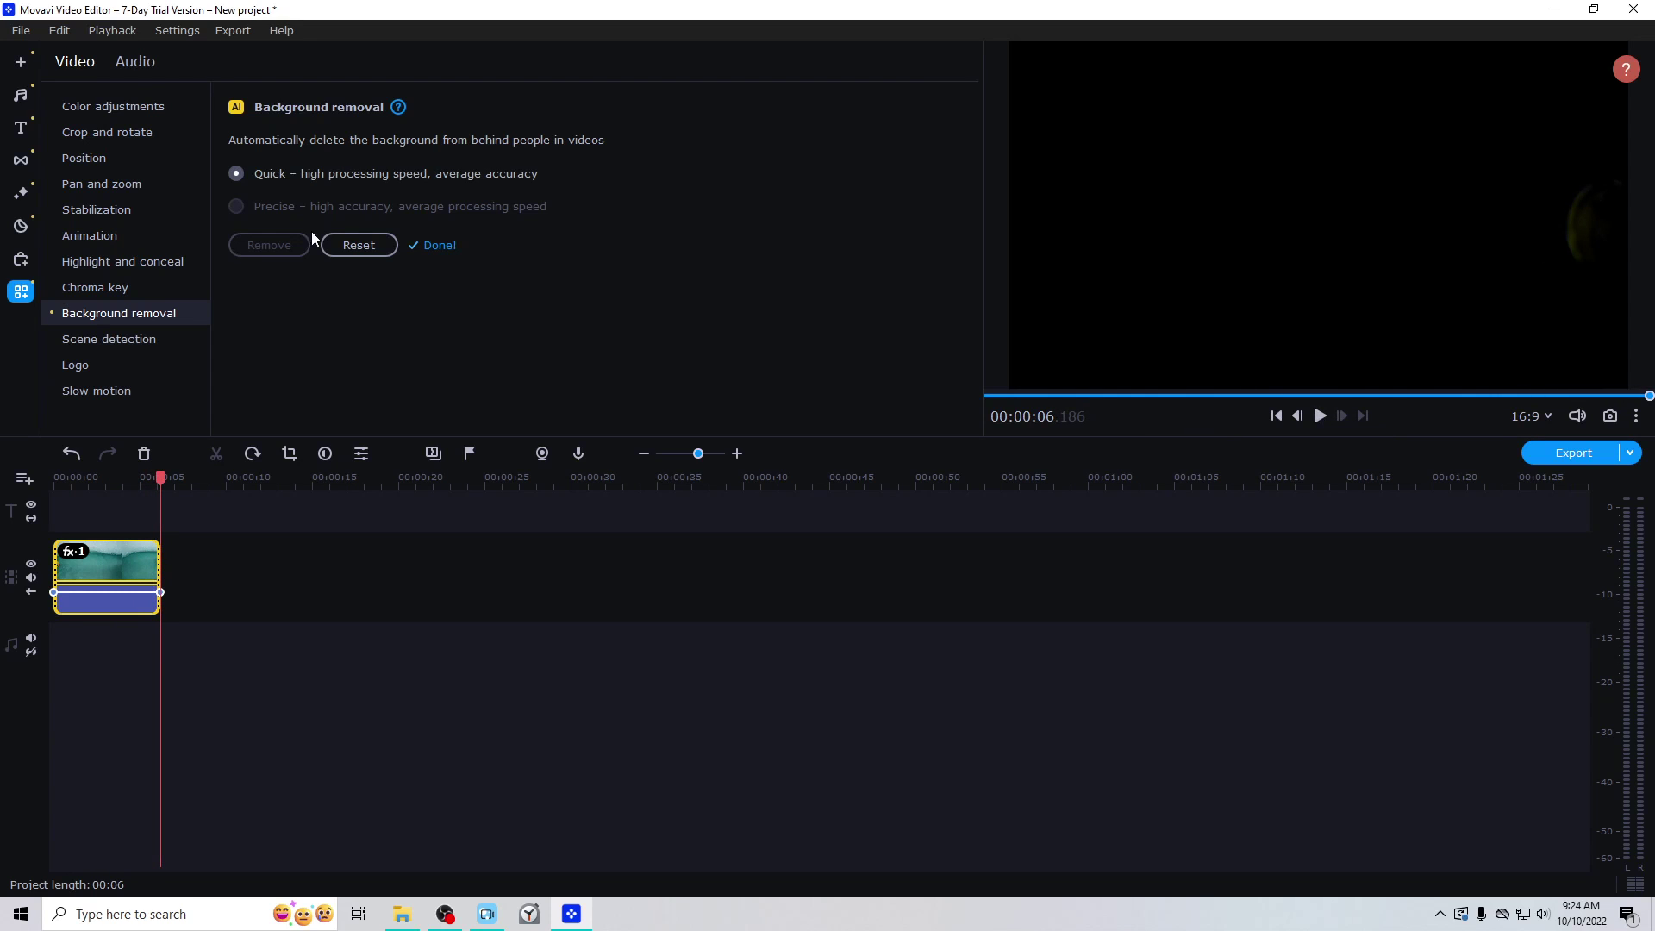
left_click(358, 245)
Apply Precise background removal to the duck clip, preview it twice, then open Scene detection
left_click(271, 209)
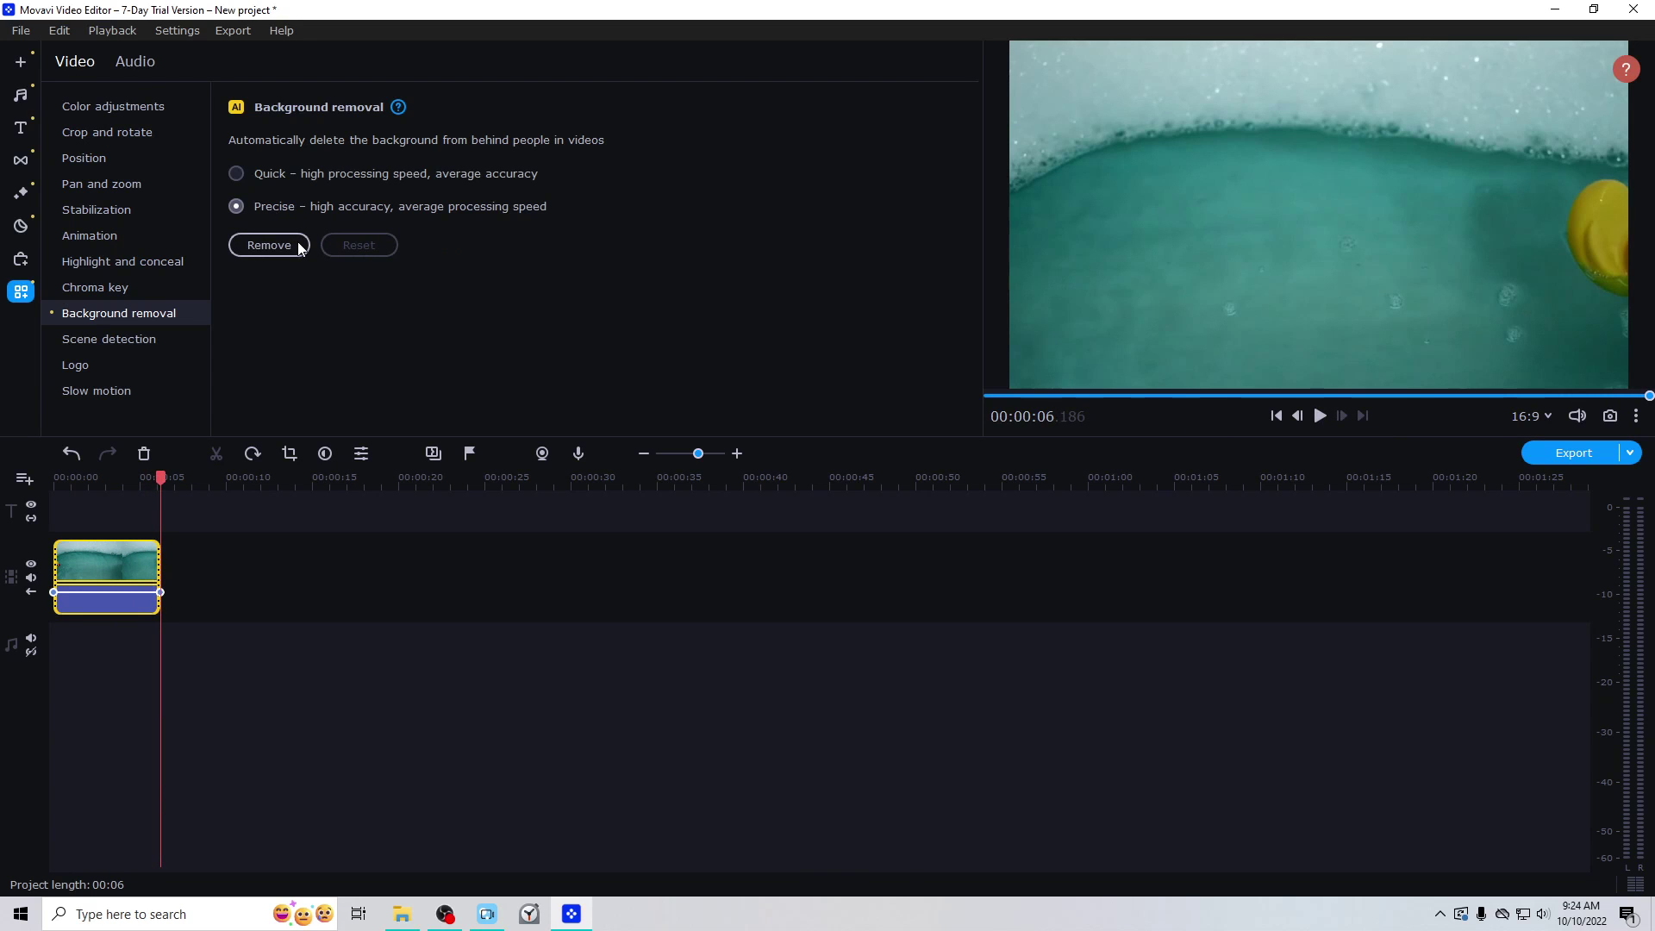
left_click(274, 247)
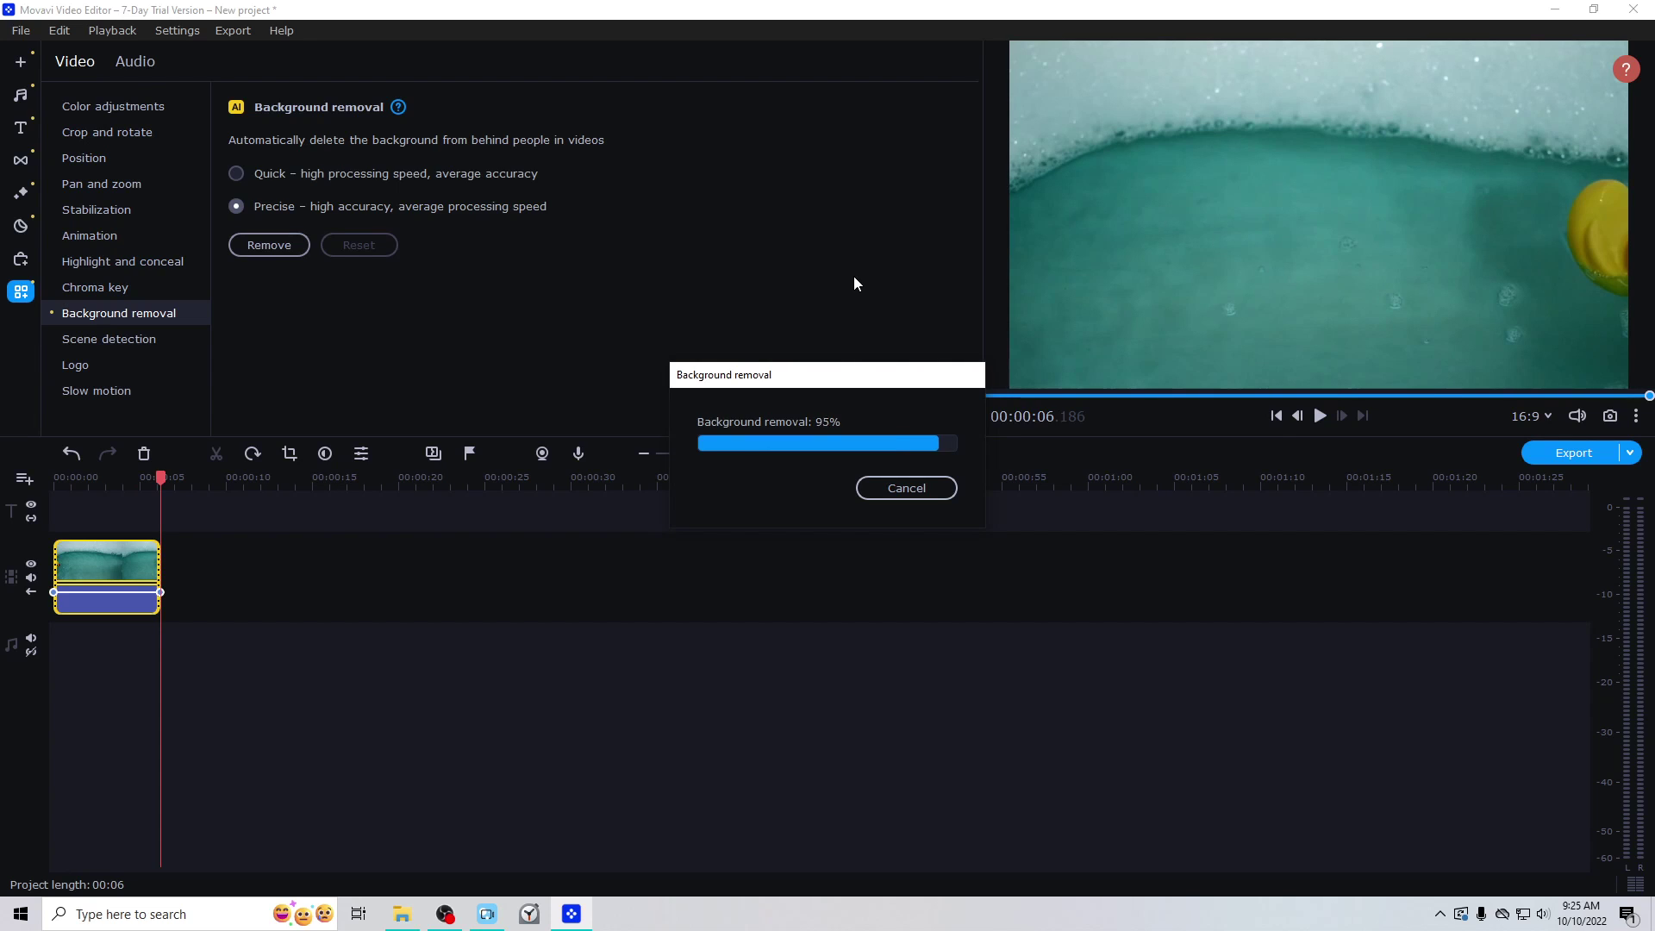
left_click(1319, 416)
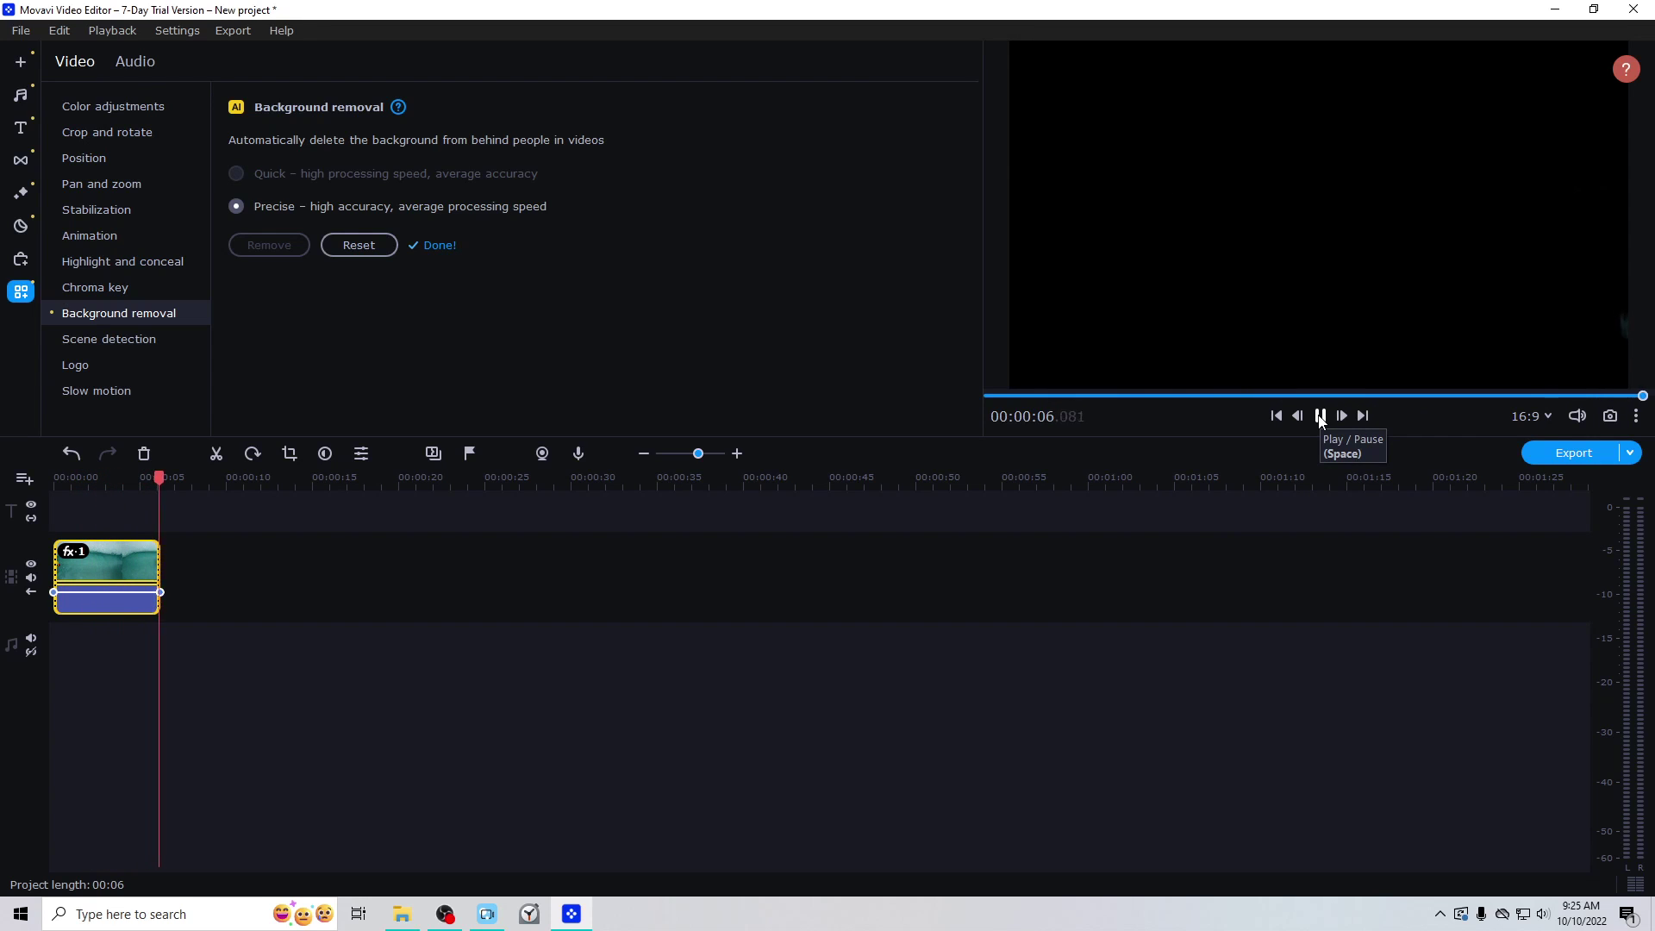
left_click(1320, 416)
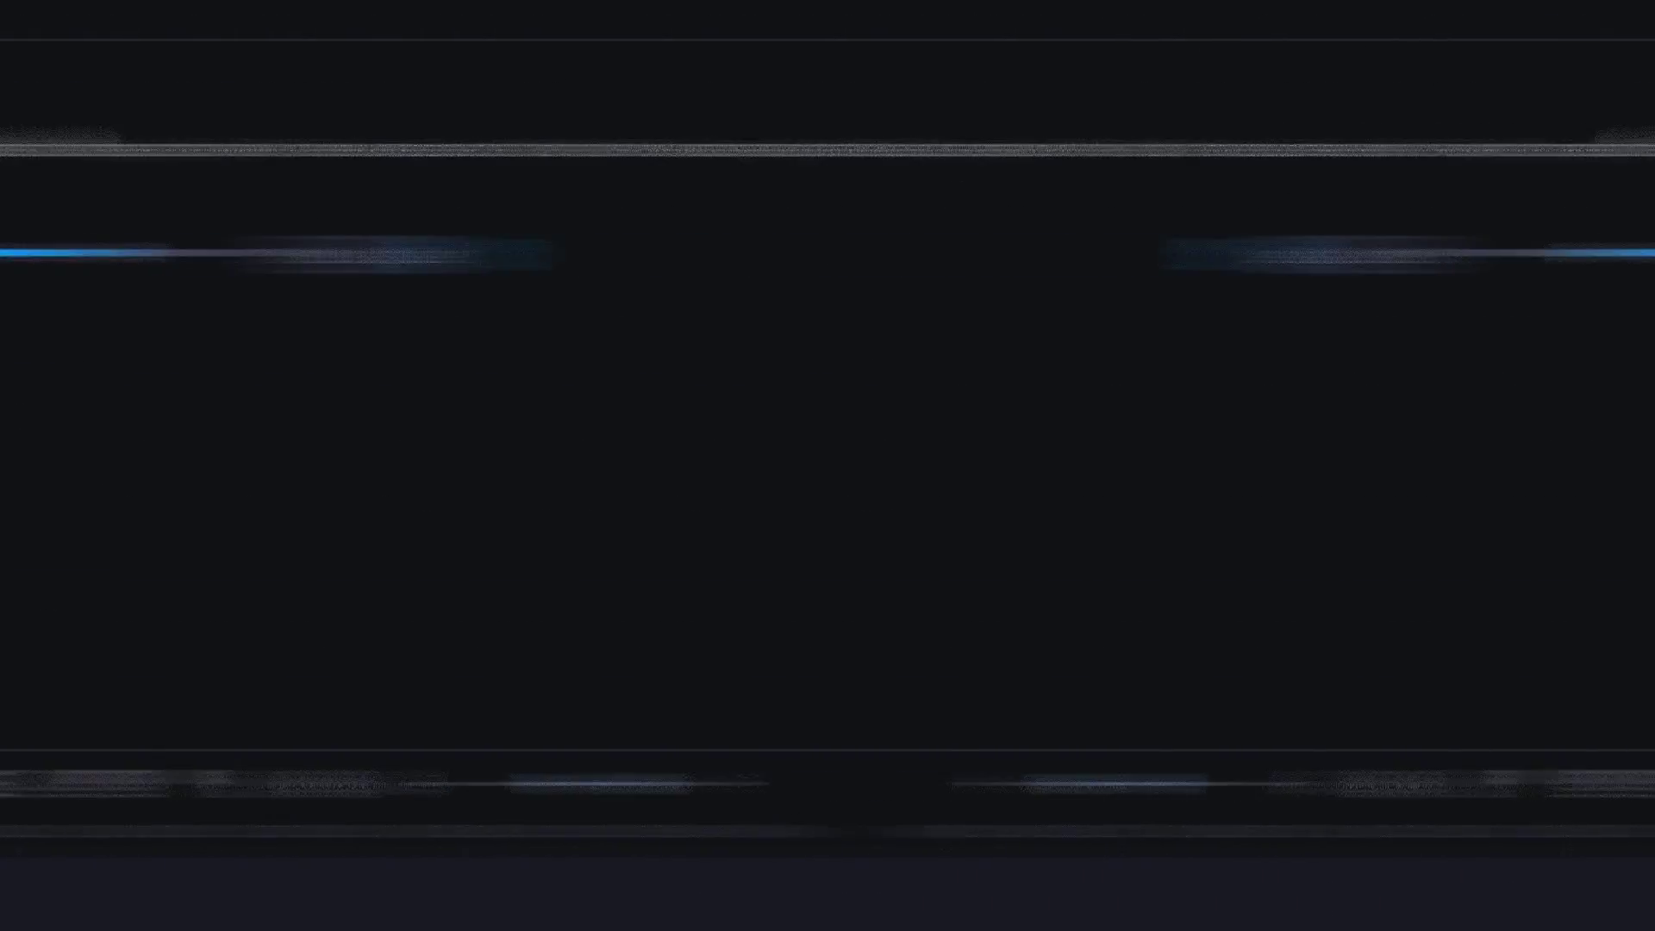
left_click(109, 339)
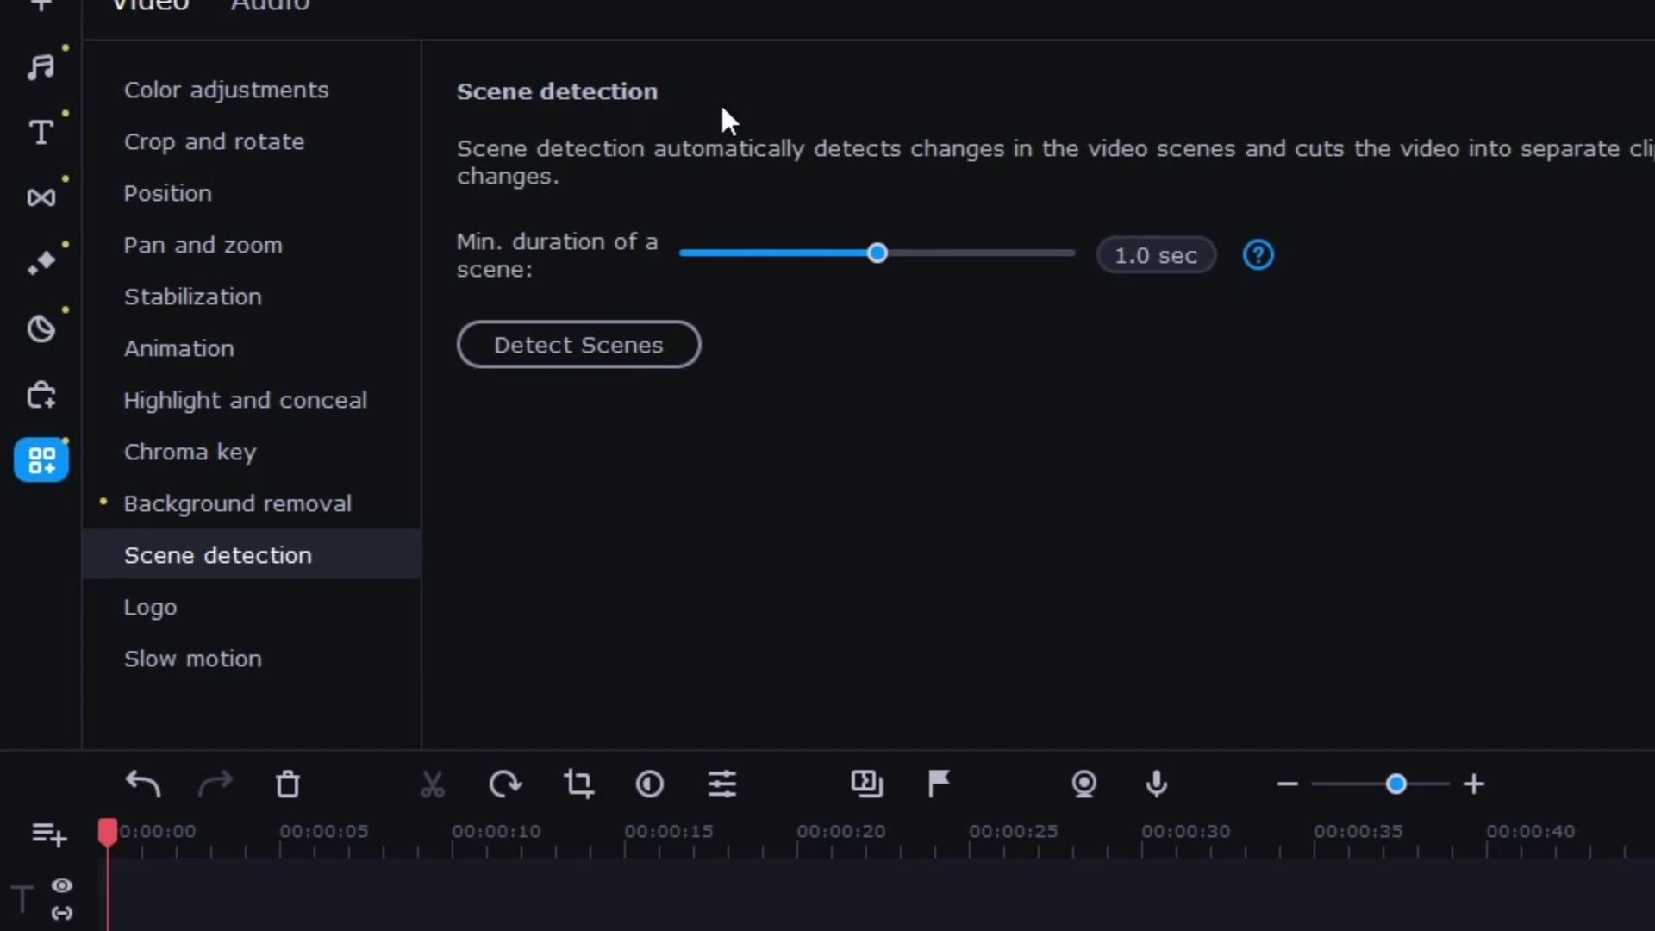
Browse Slow motion, Sound autocorrect, Audio effects and Equalizer, ending on the goat clip's Noise removal options
left_click(301, 598)
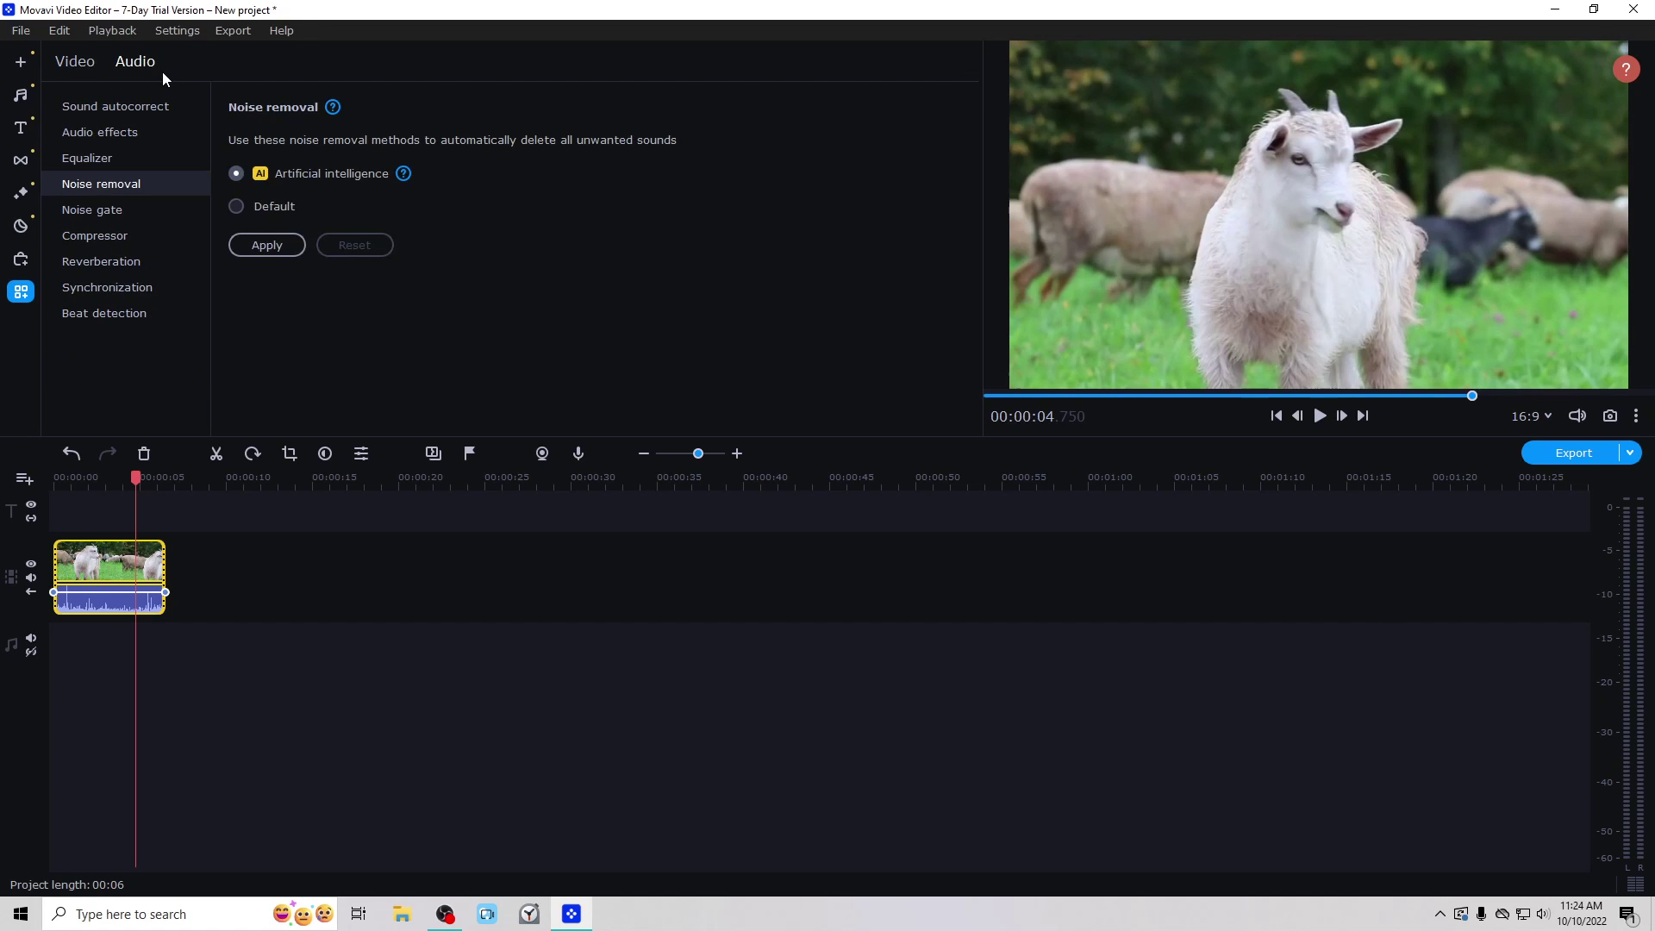
left_click(162, 106)
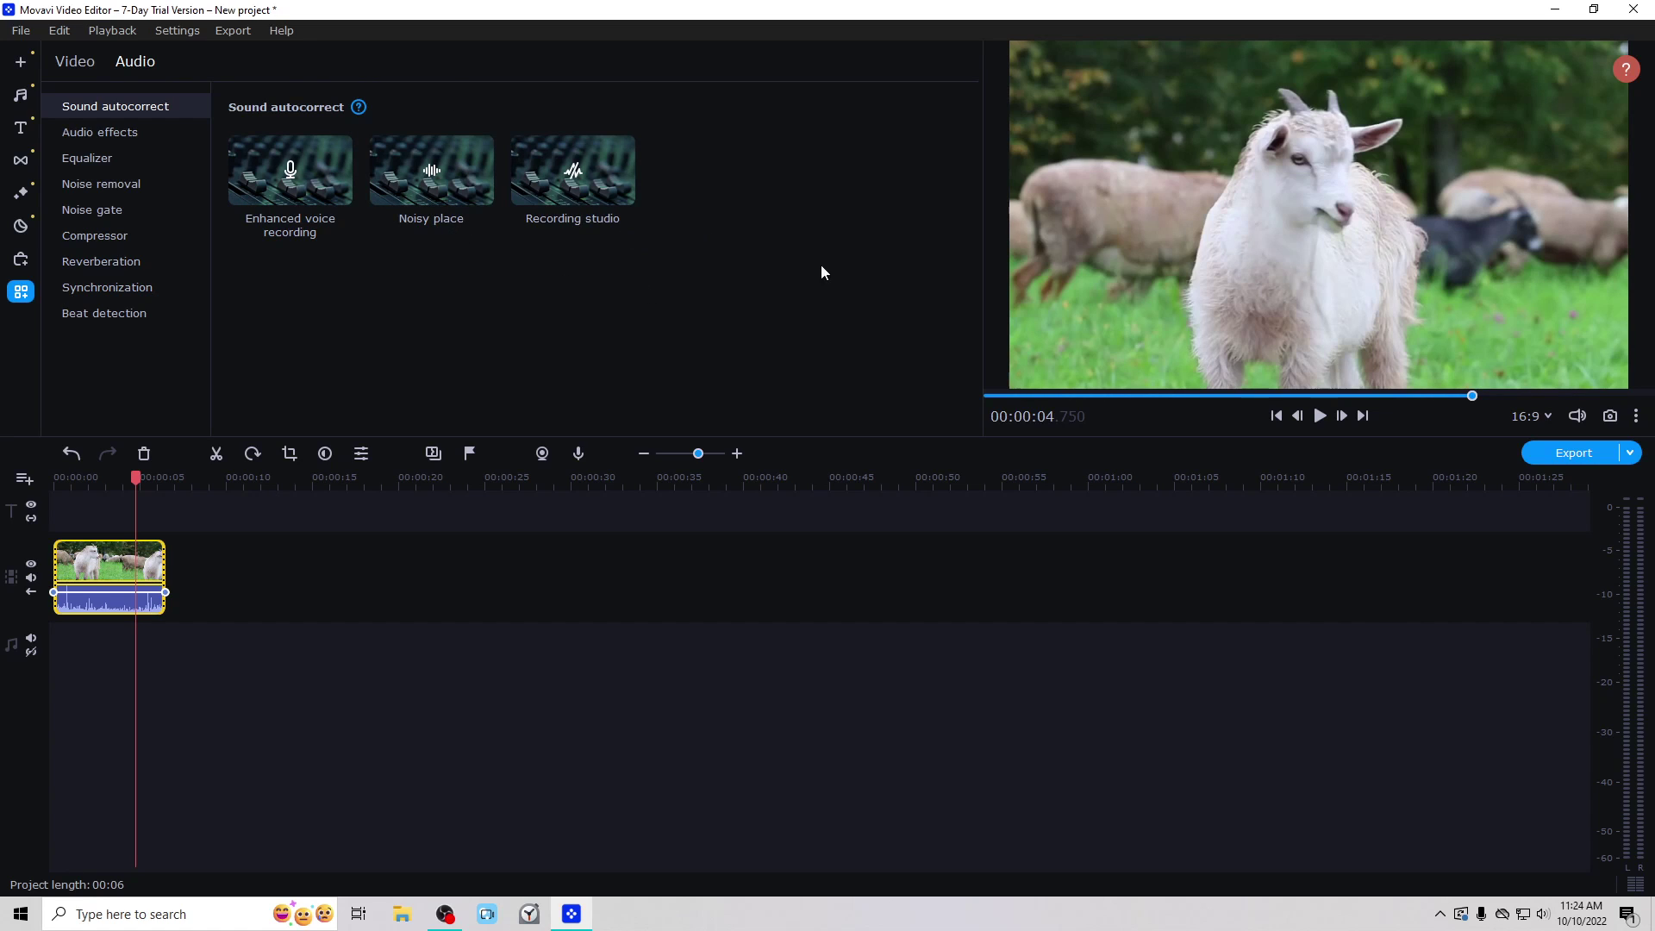
left_click(161, 135)
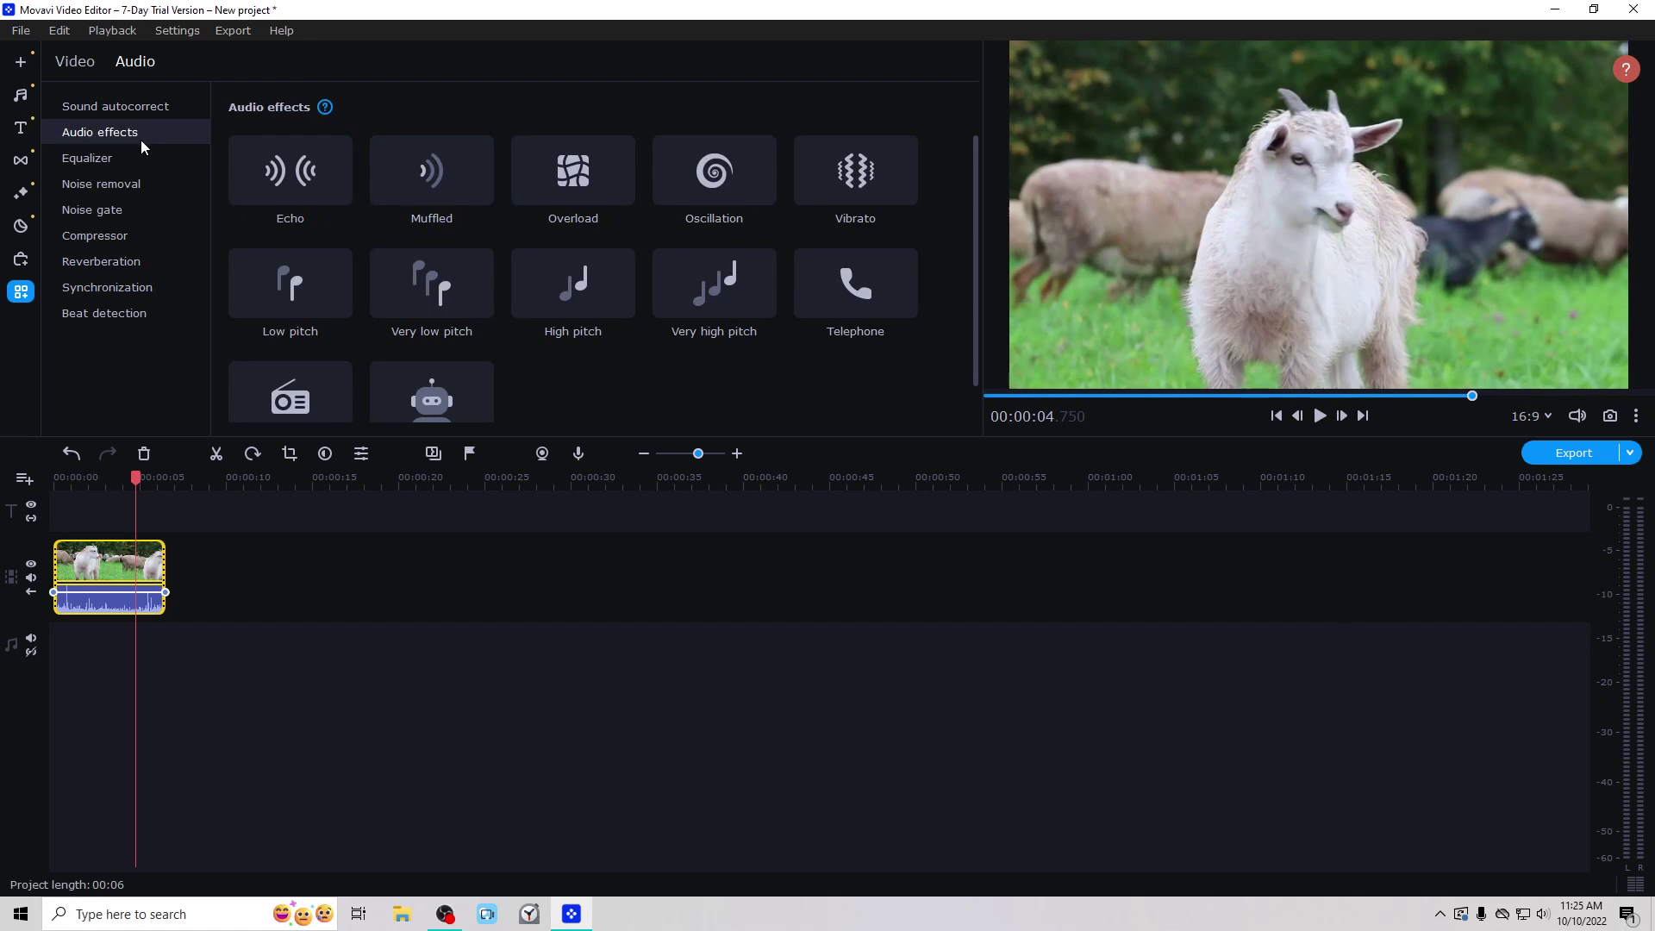
left_click(116, 158)
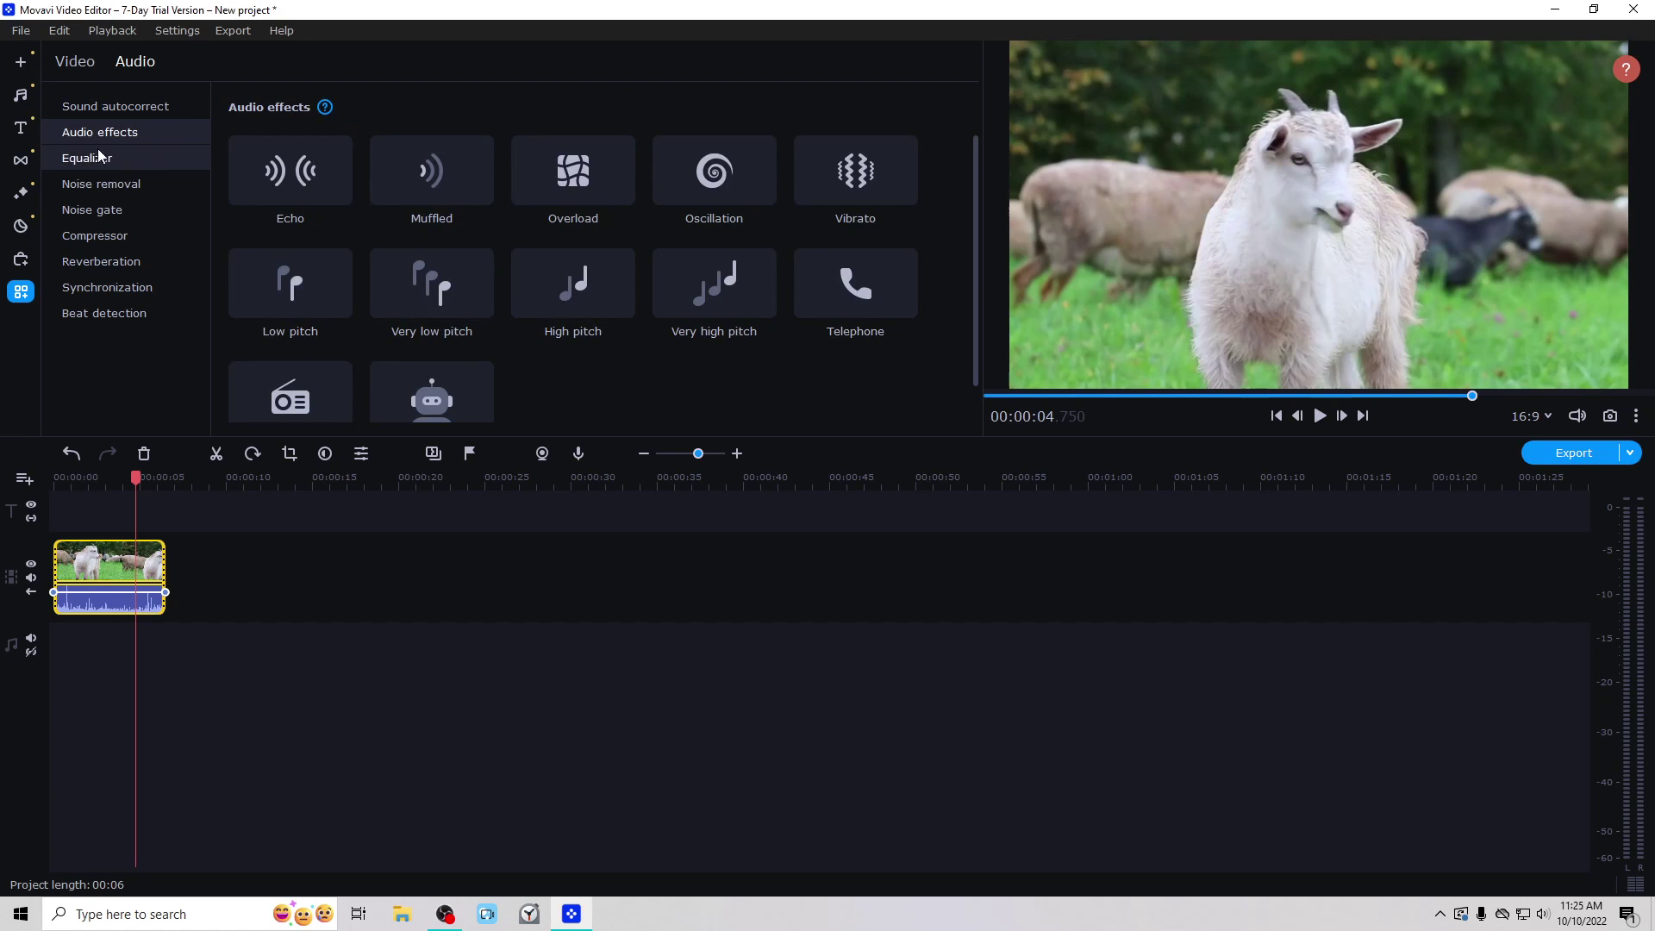
left_click(138, 181)
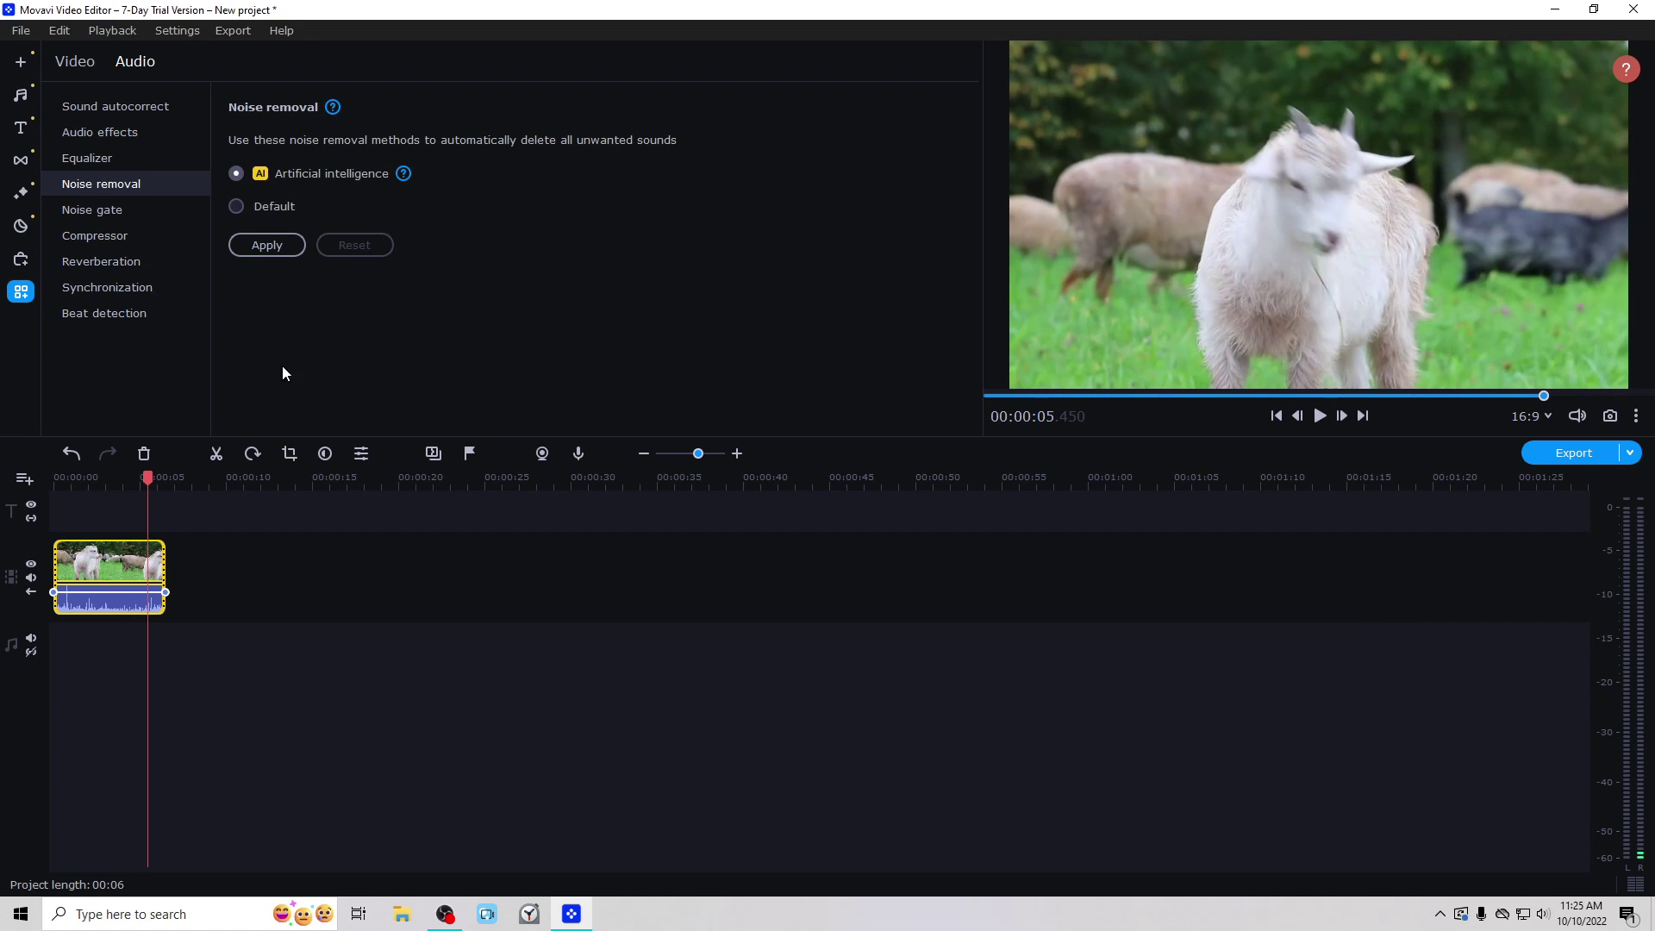
Apply AI noise removal to the goat clip, then delete it from the clip's effects list
left_click(272, 248)
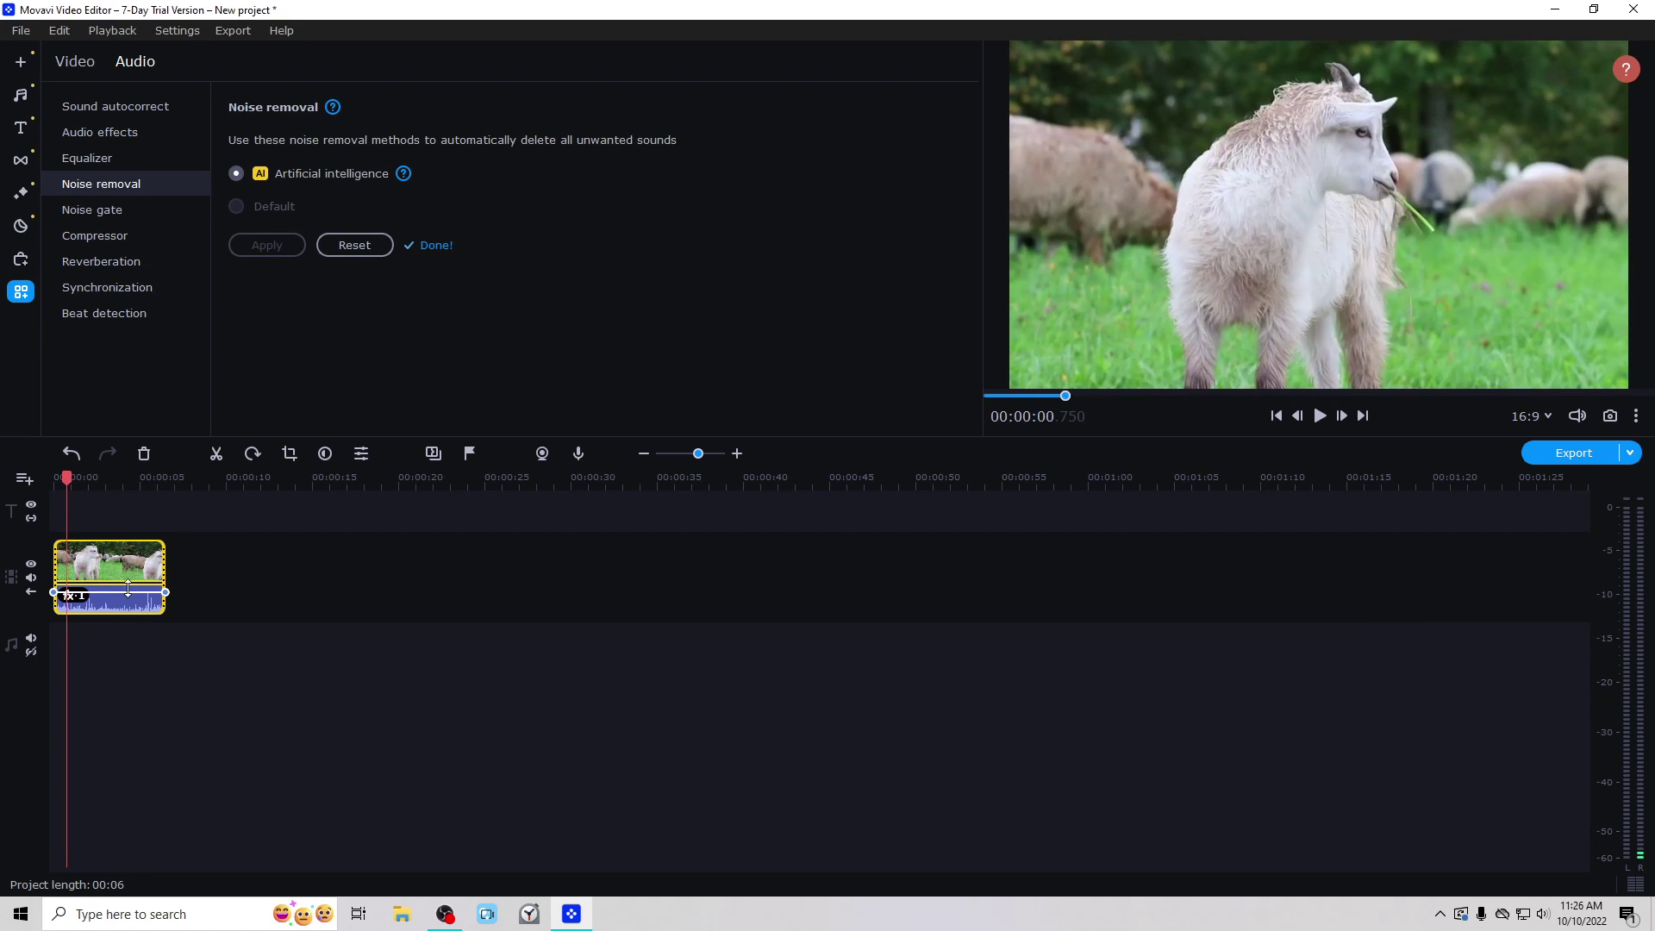
left_click(74, 597)
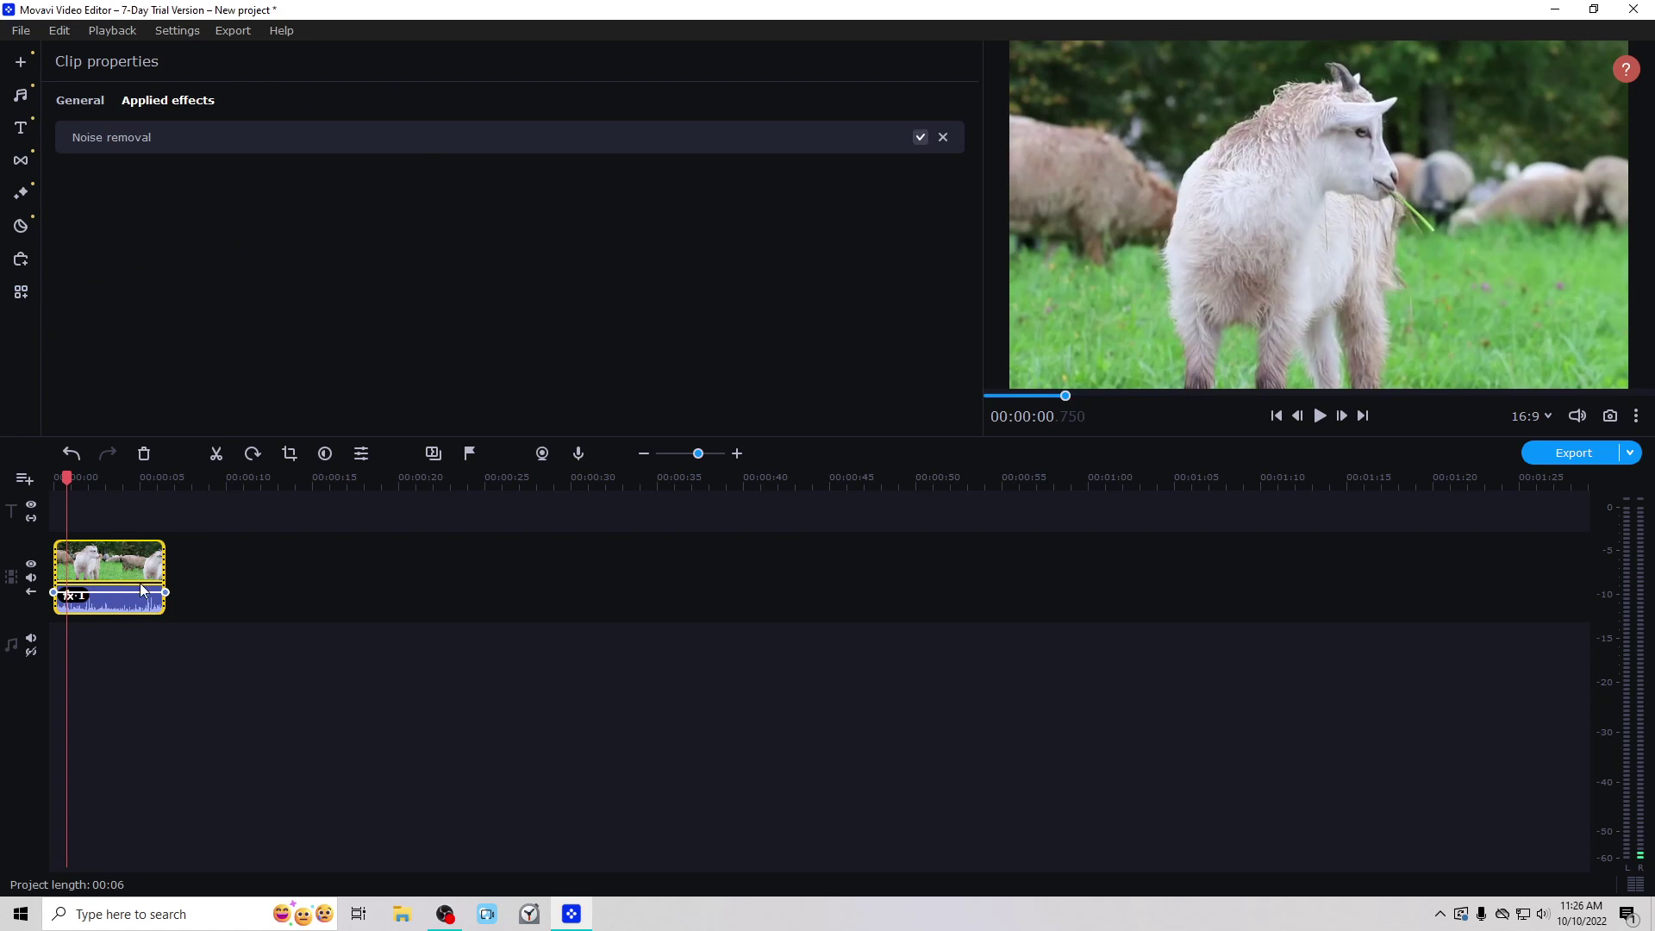
left_click(76, 607)
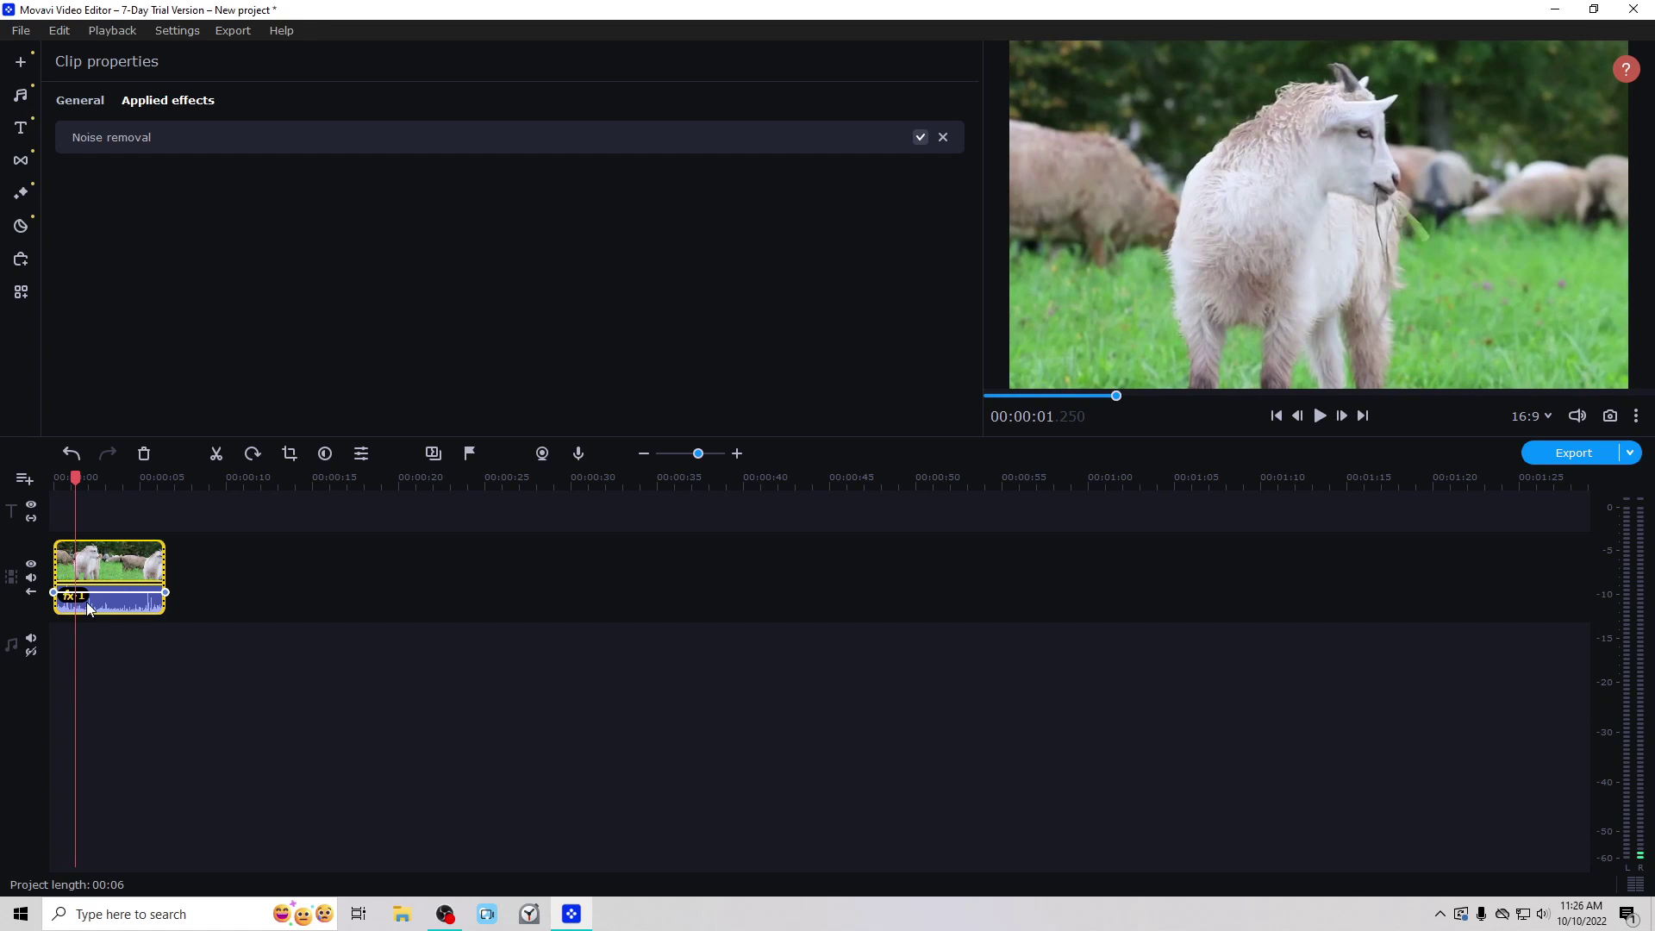
left_click(944, 137)
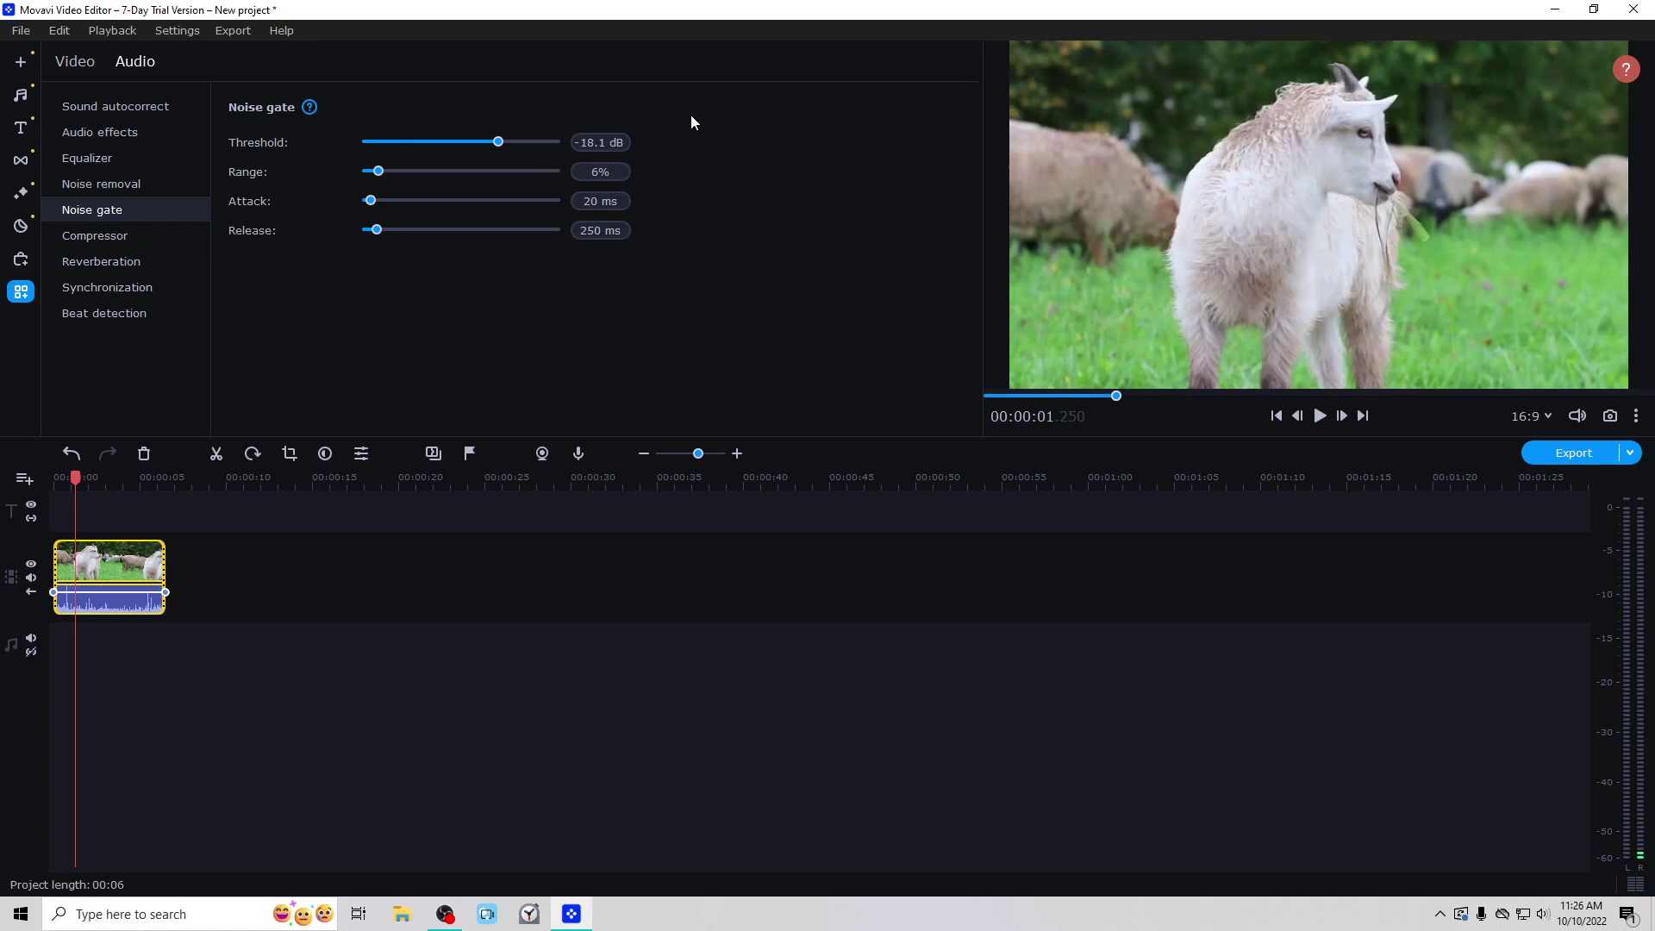
Look through the Compressor, Reverberation, Synchronization and Beat detection audio tools
left_click(122, 240)
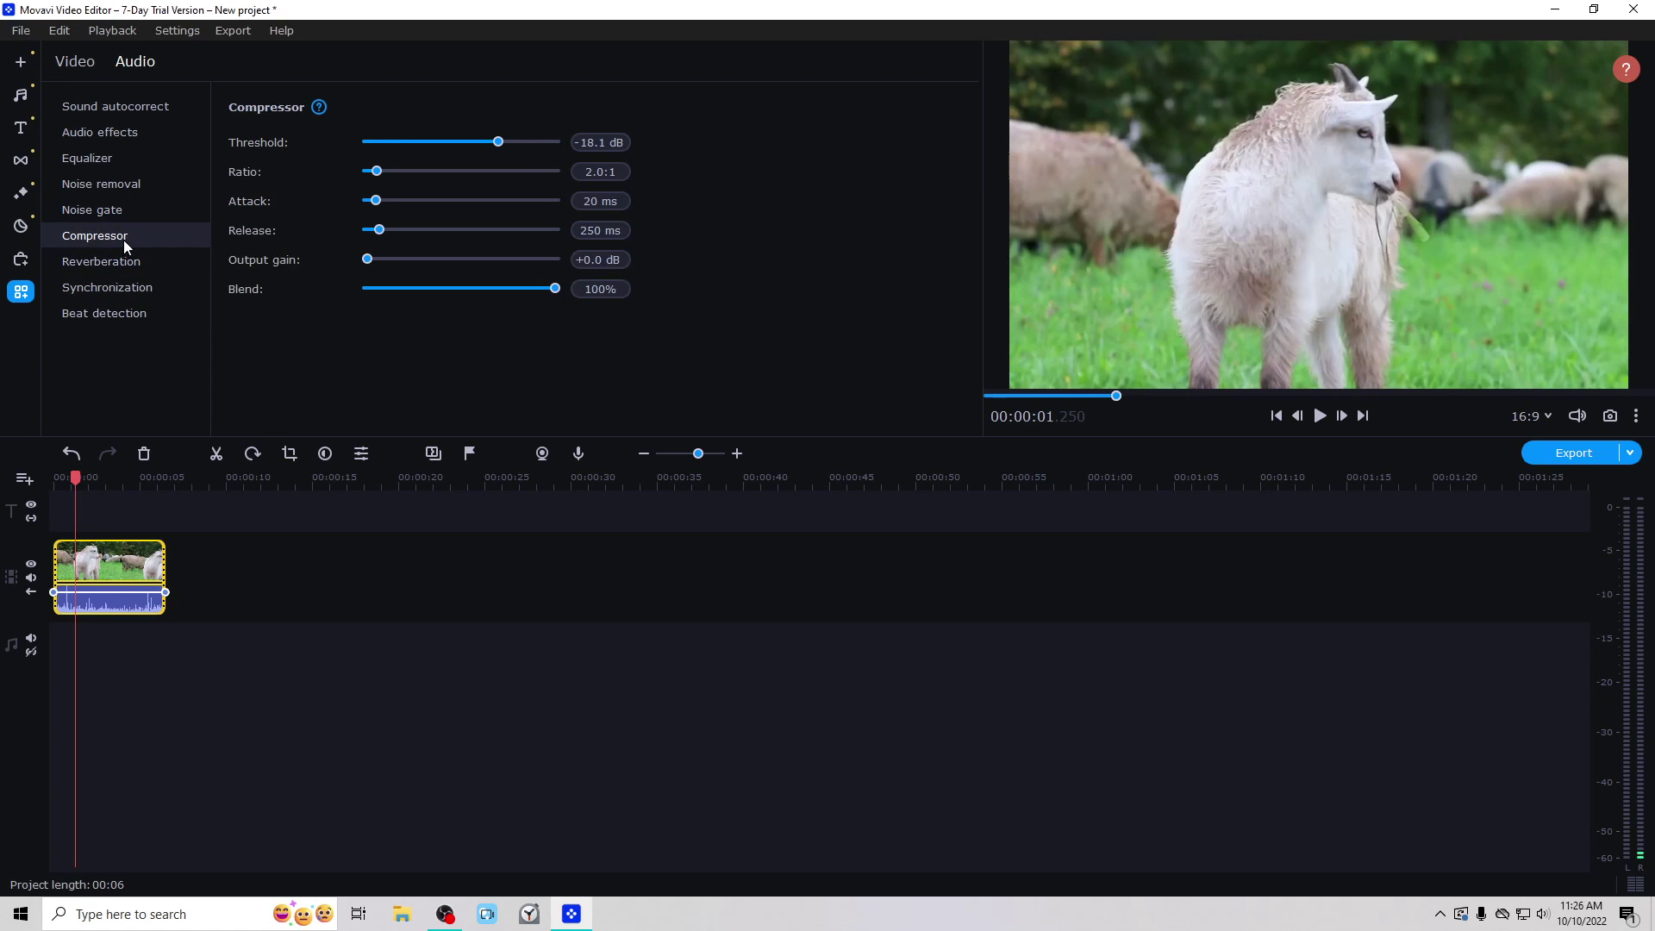
left_click(143, 265)
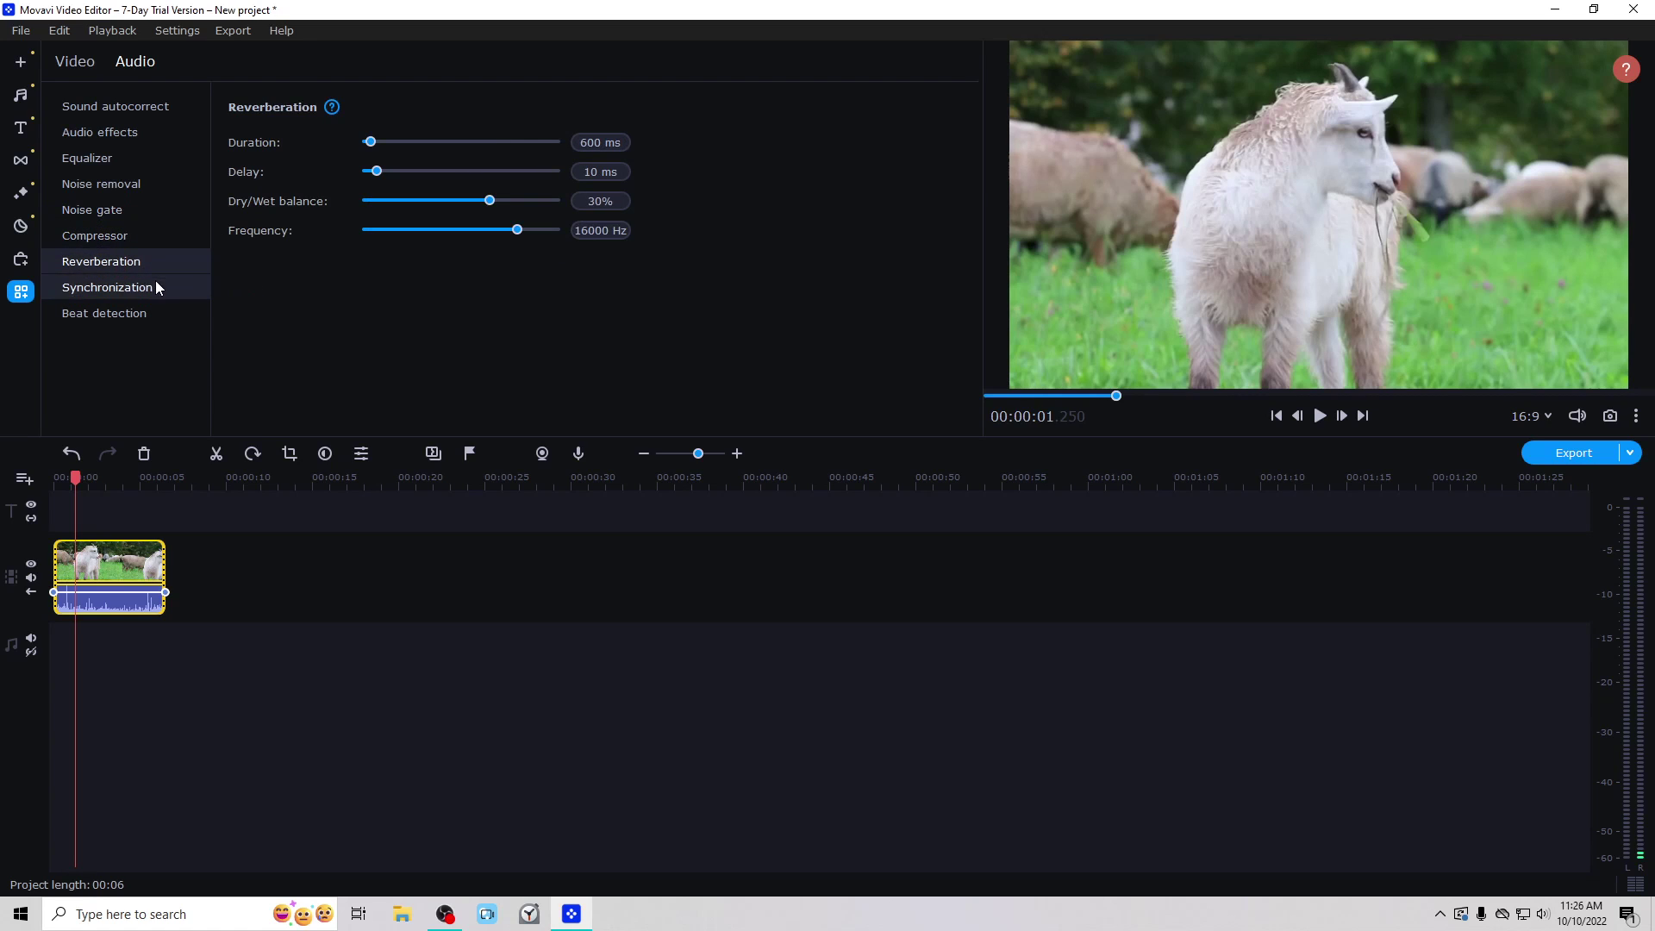
left_click(156, 281)
left_click(163, 310)
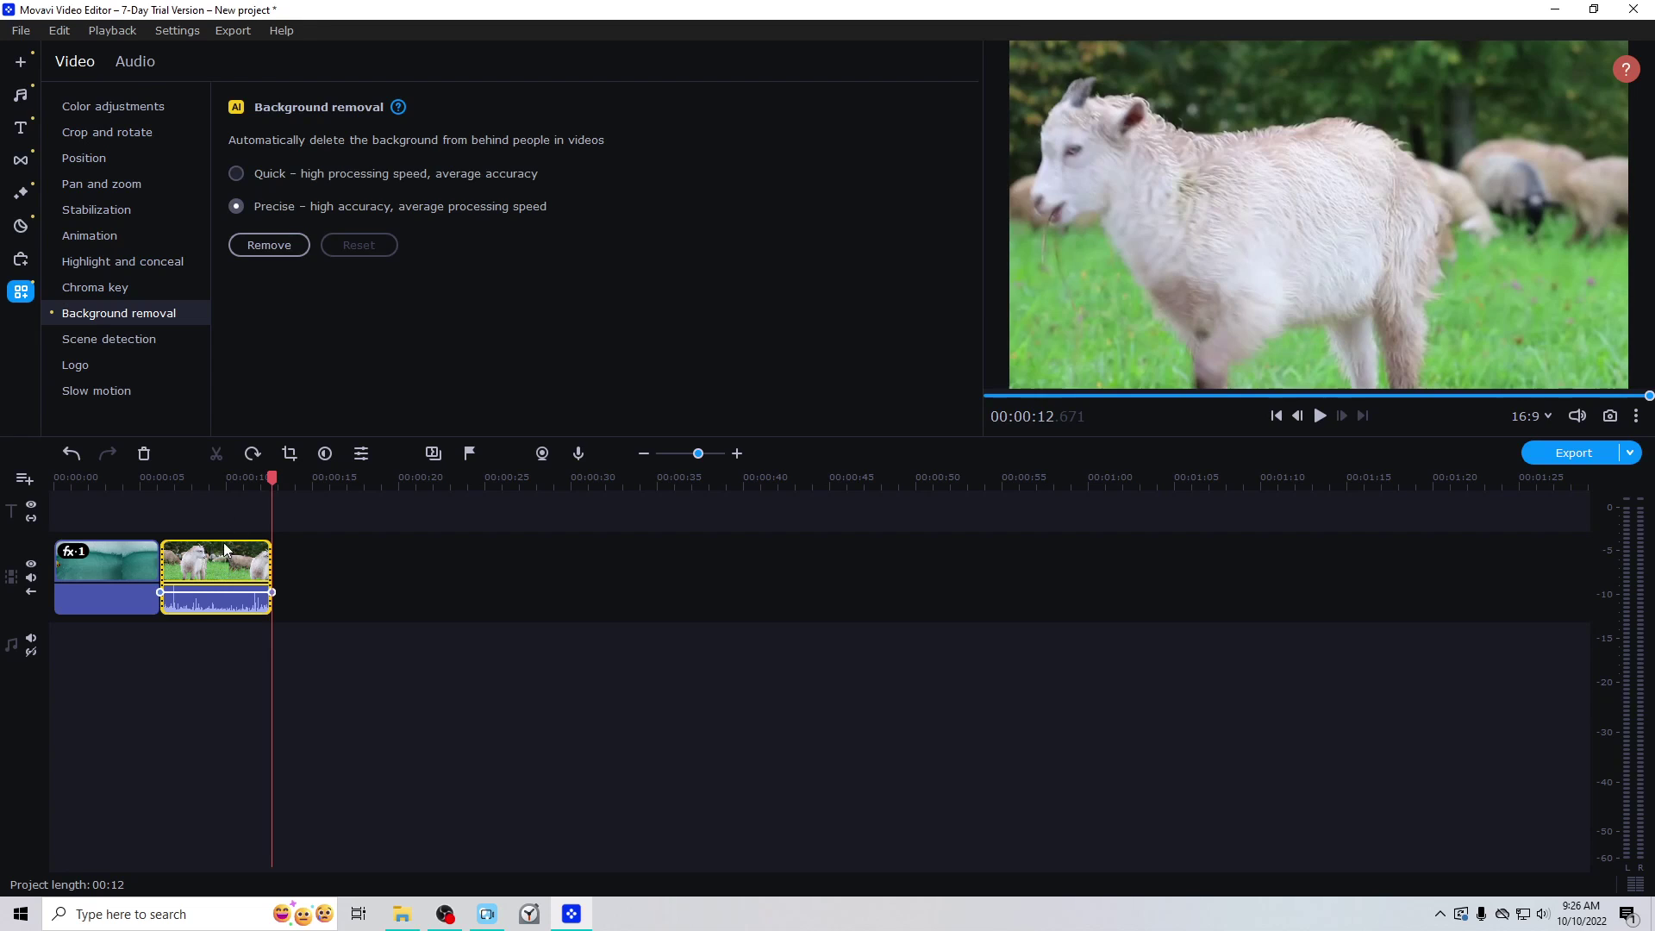
Apply Quick background removal to the goat clip and scrub back to about 6.6 seconds
left_click(223, 548)
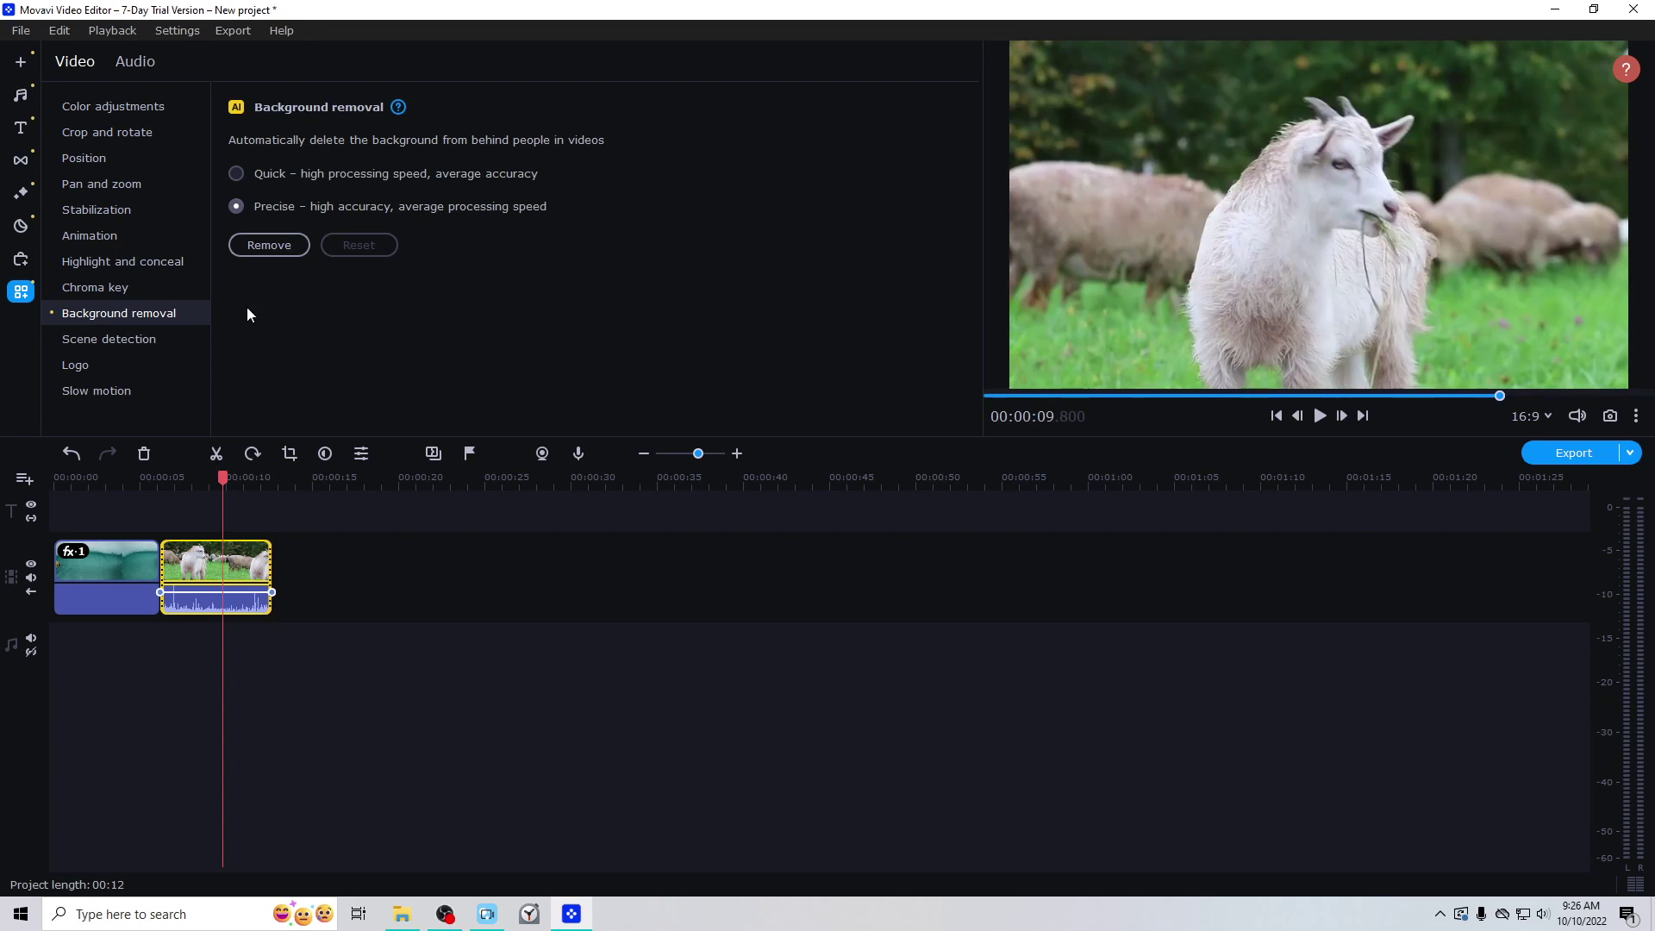
left_click(263, 175)
left_click(266, 248)
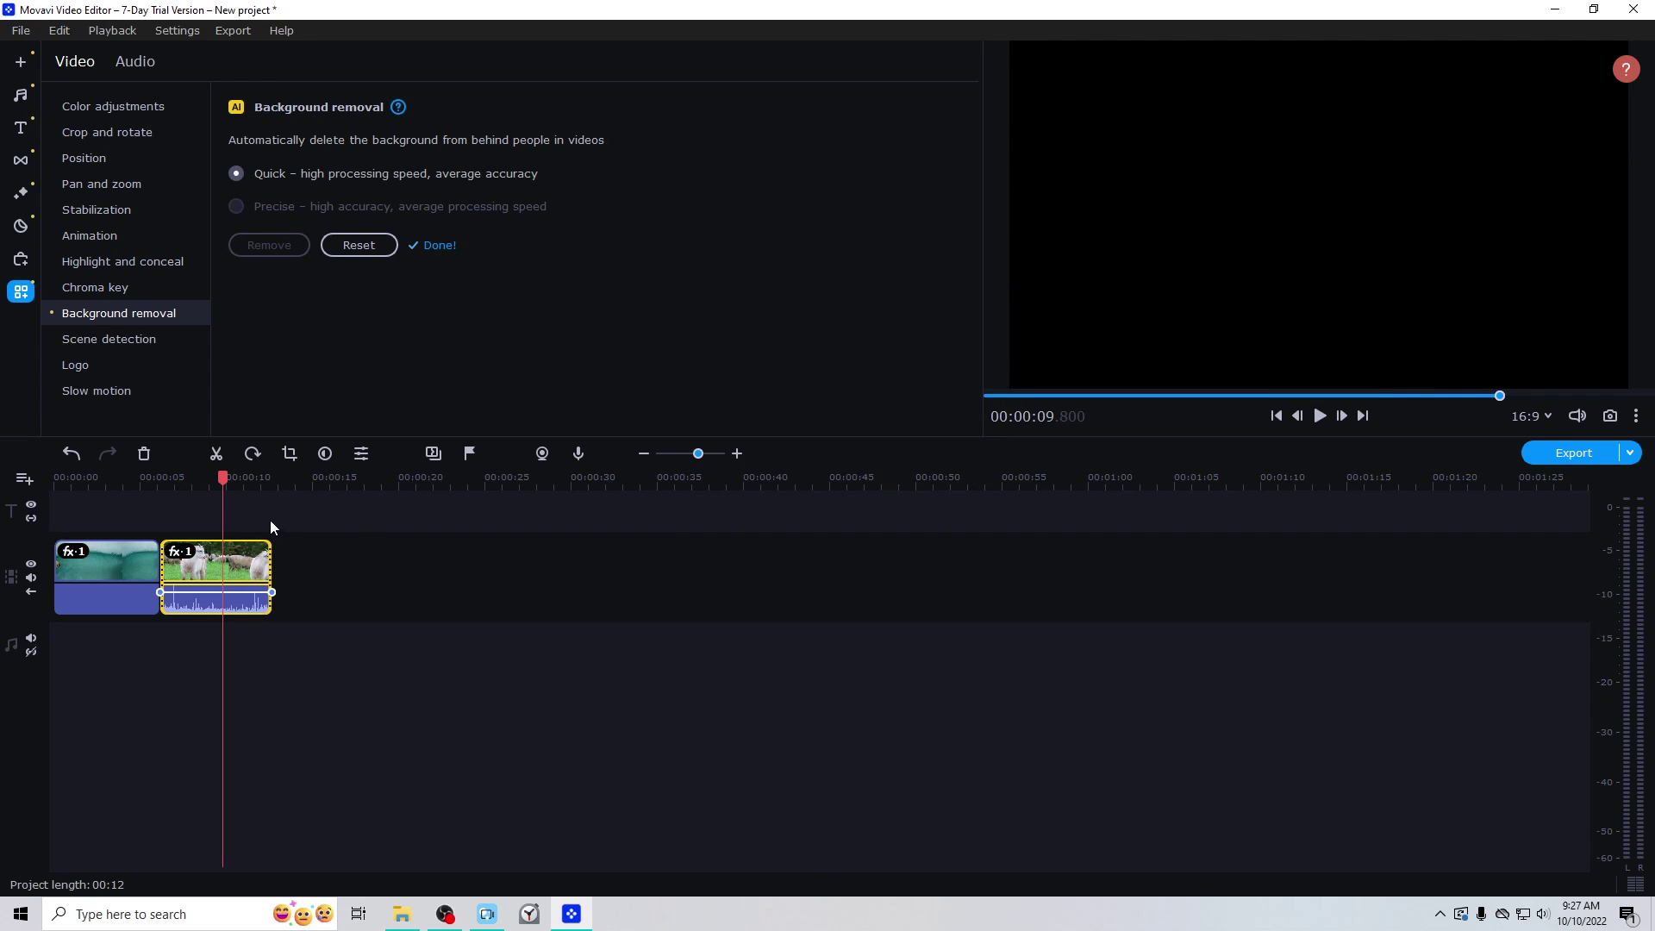
left_click(186, 479)
left_click_drag(186, 475, 221, 477)
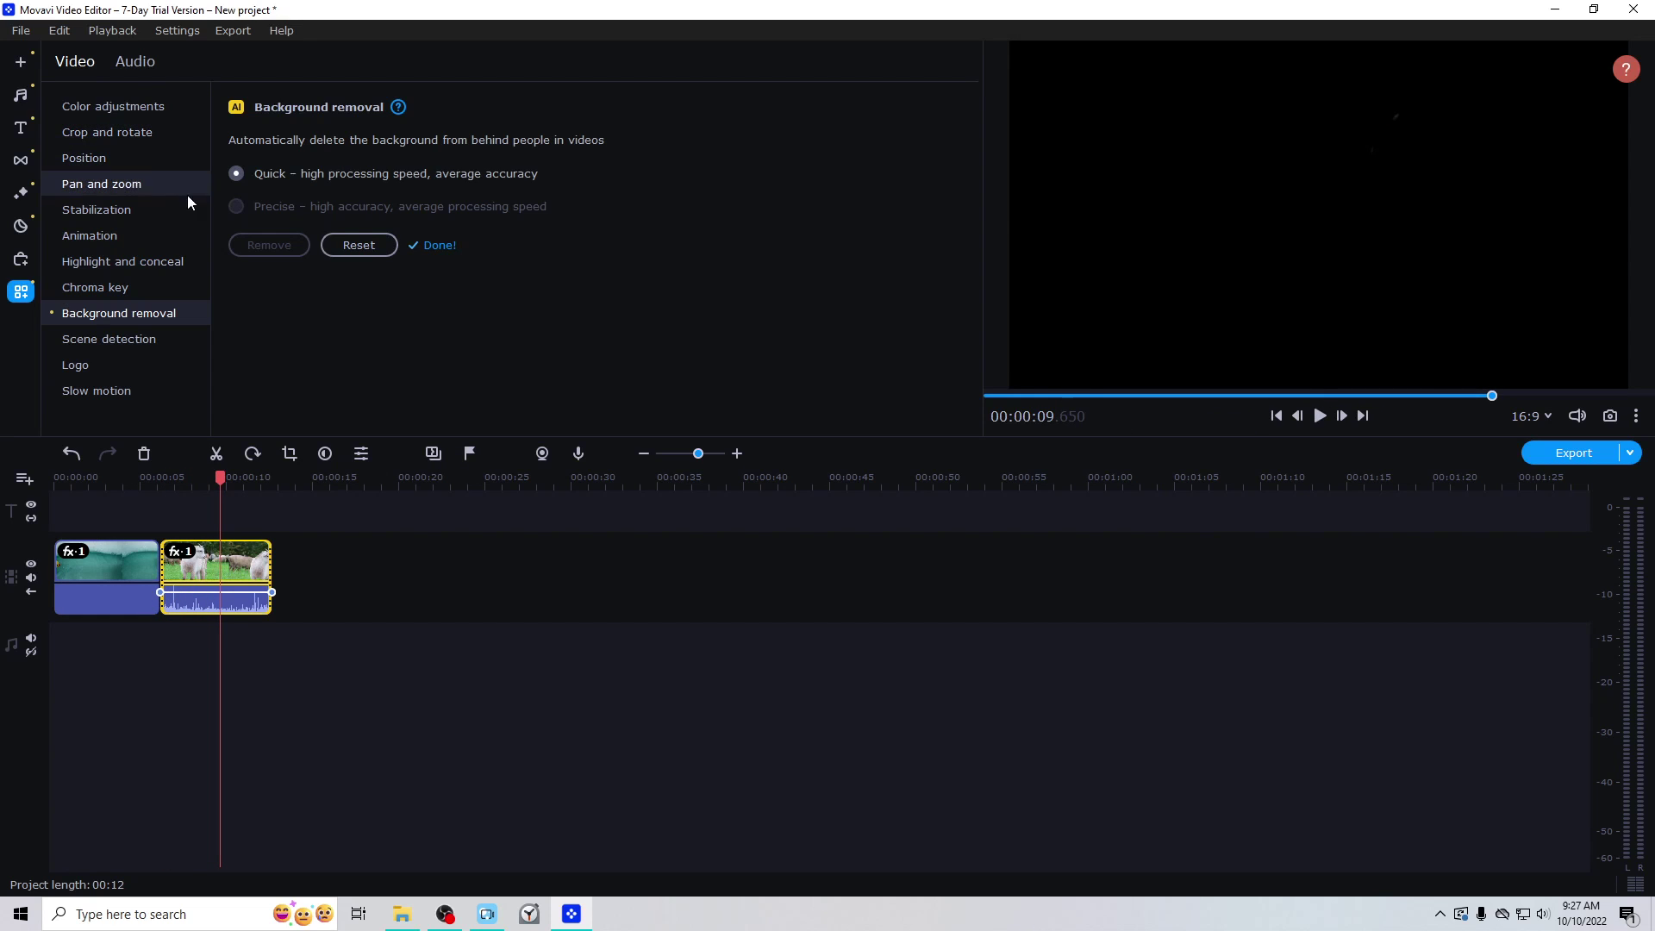
Reset the quick result and run Precise background removal on the goat clip instead
left_click(369, 244)
left_click(269, 205)
left_click(269, 244)
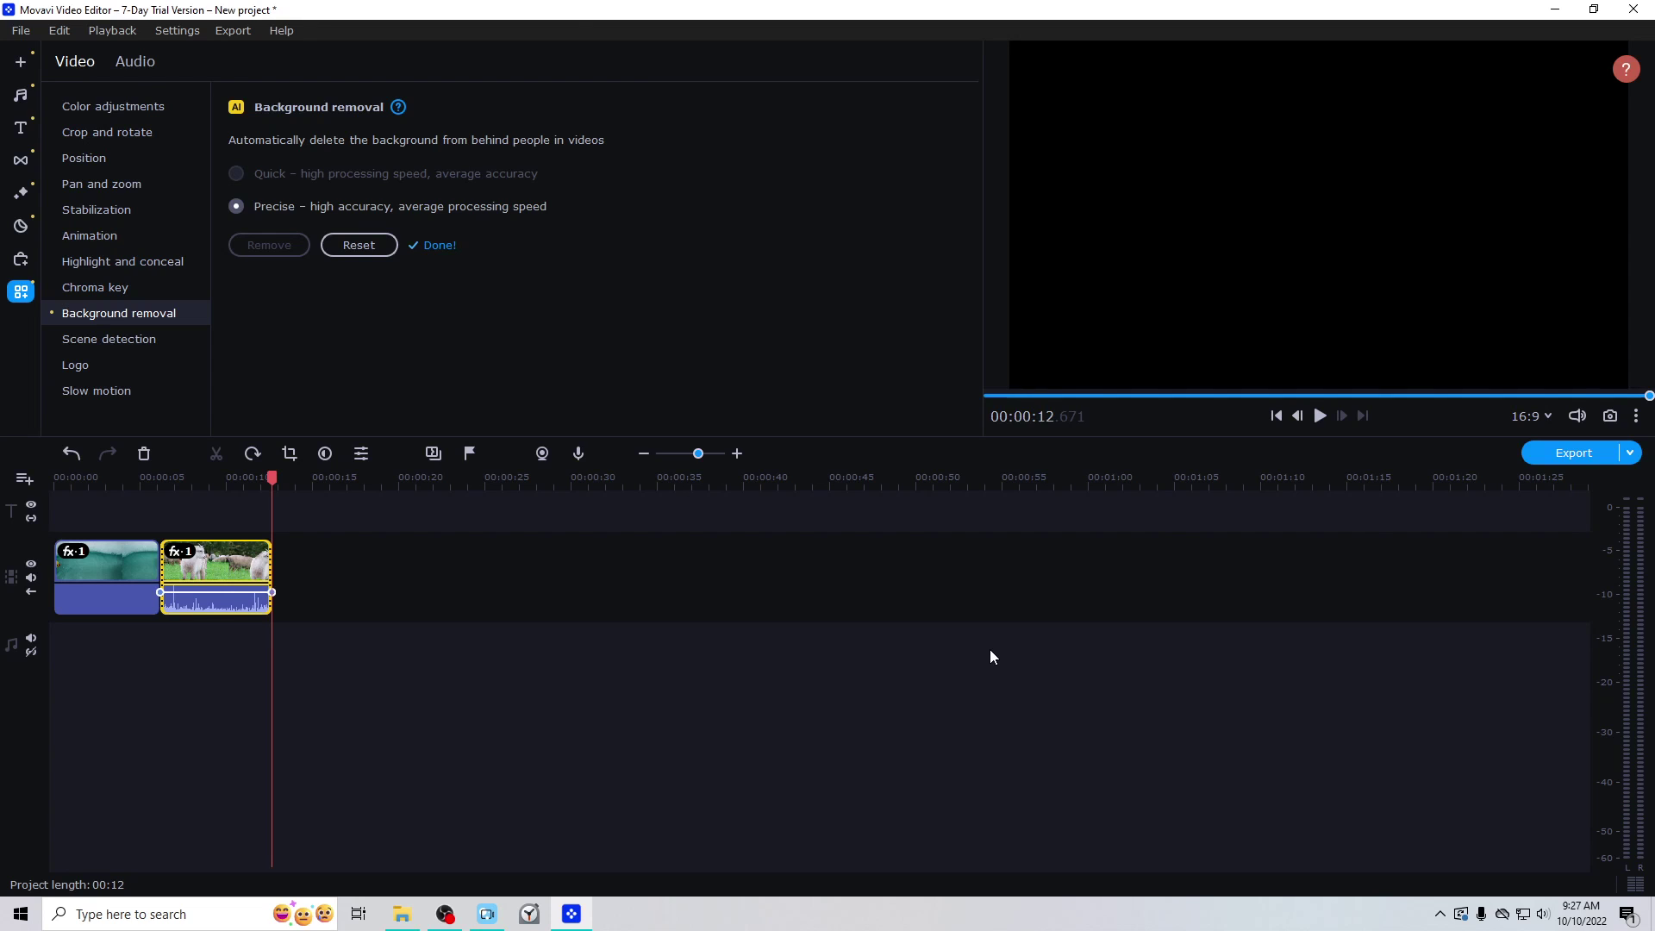
left_click_drag(272, 477, 163, 481)
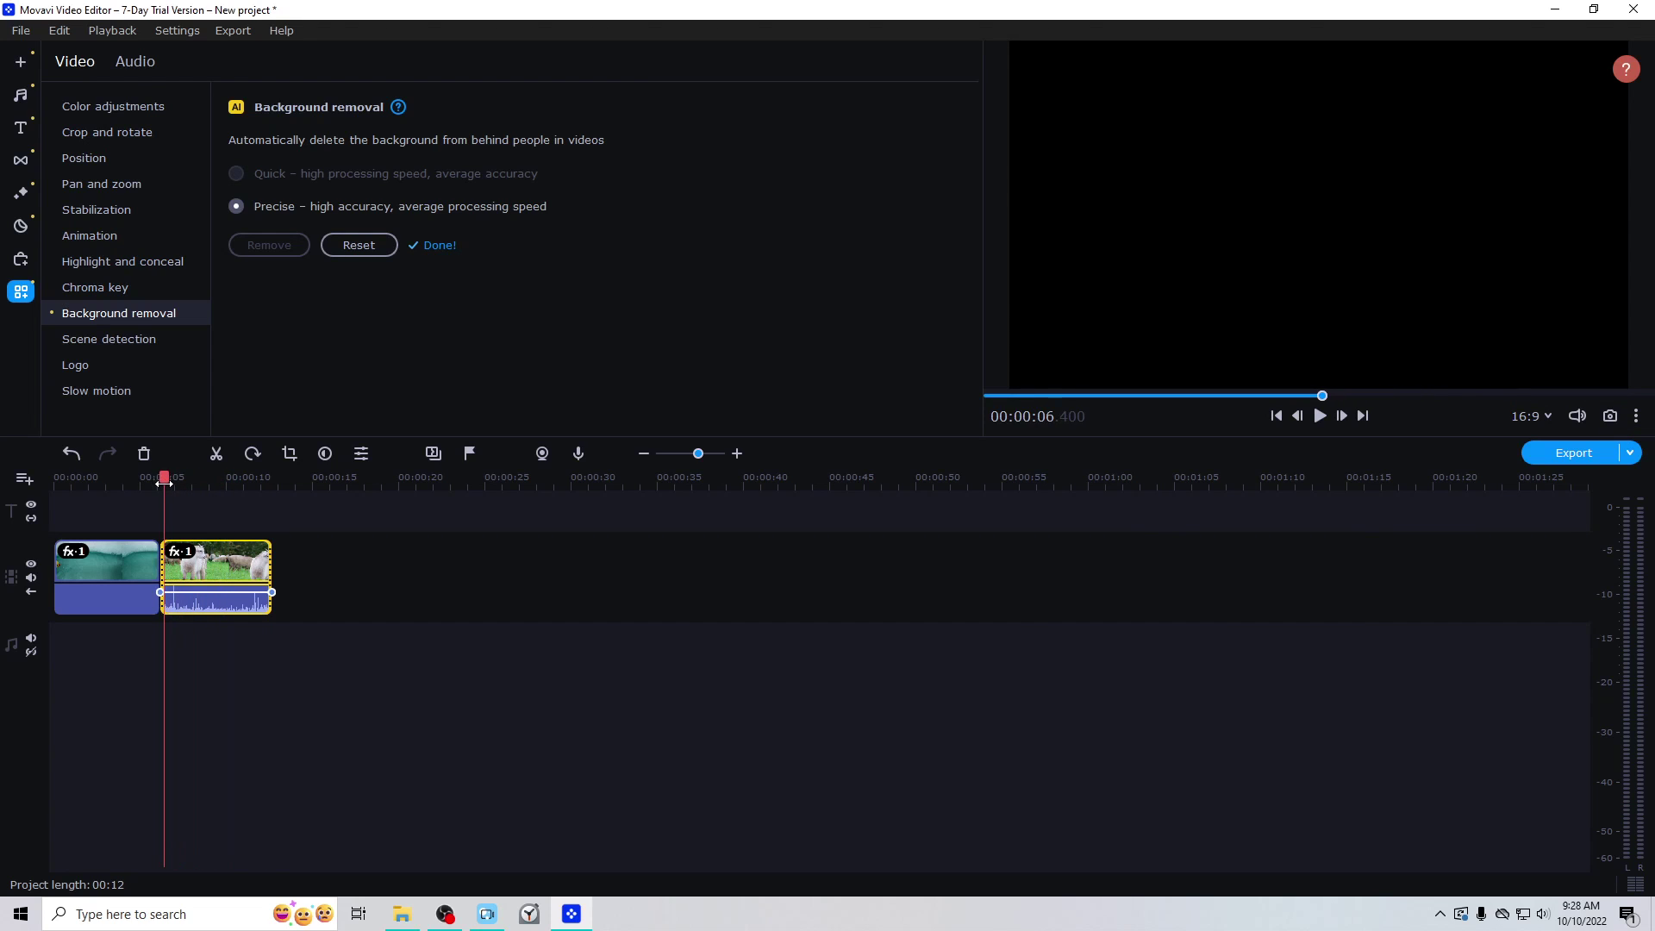
Reset background removal on both the goat and duck clips
left_click(315, 586)
left_click(254, 564)
left_click(355, 245)
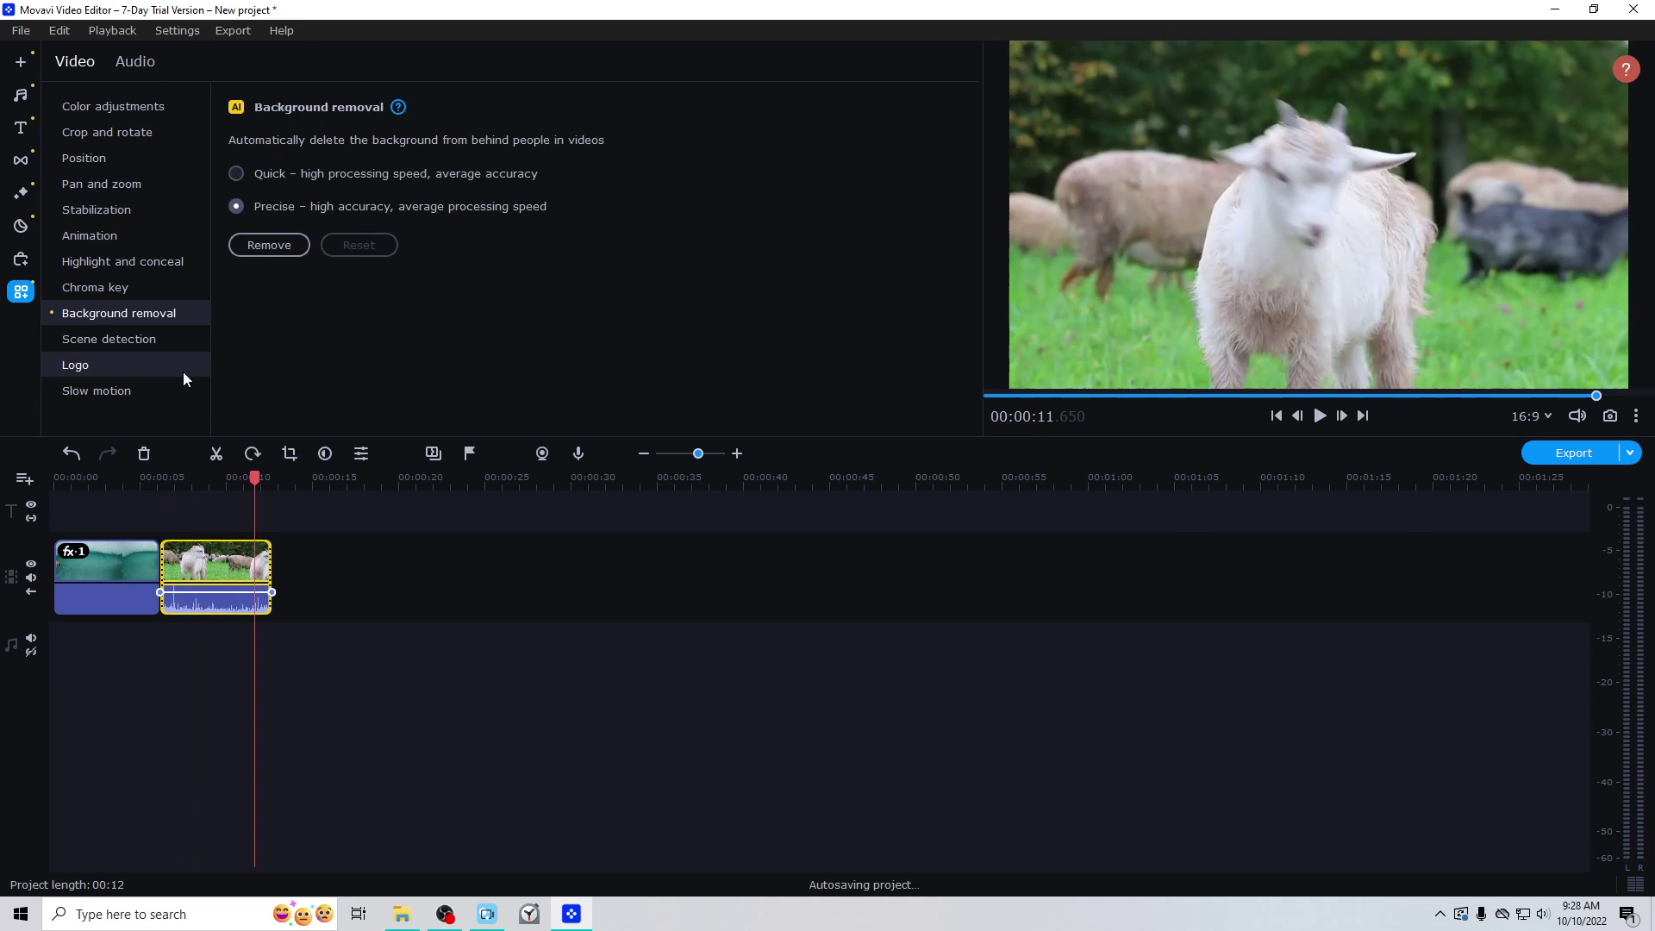
left_click(126, 565)
left_click(359, 245)
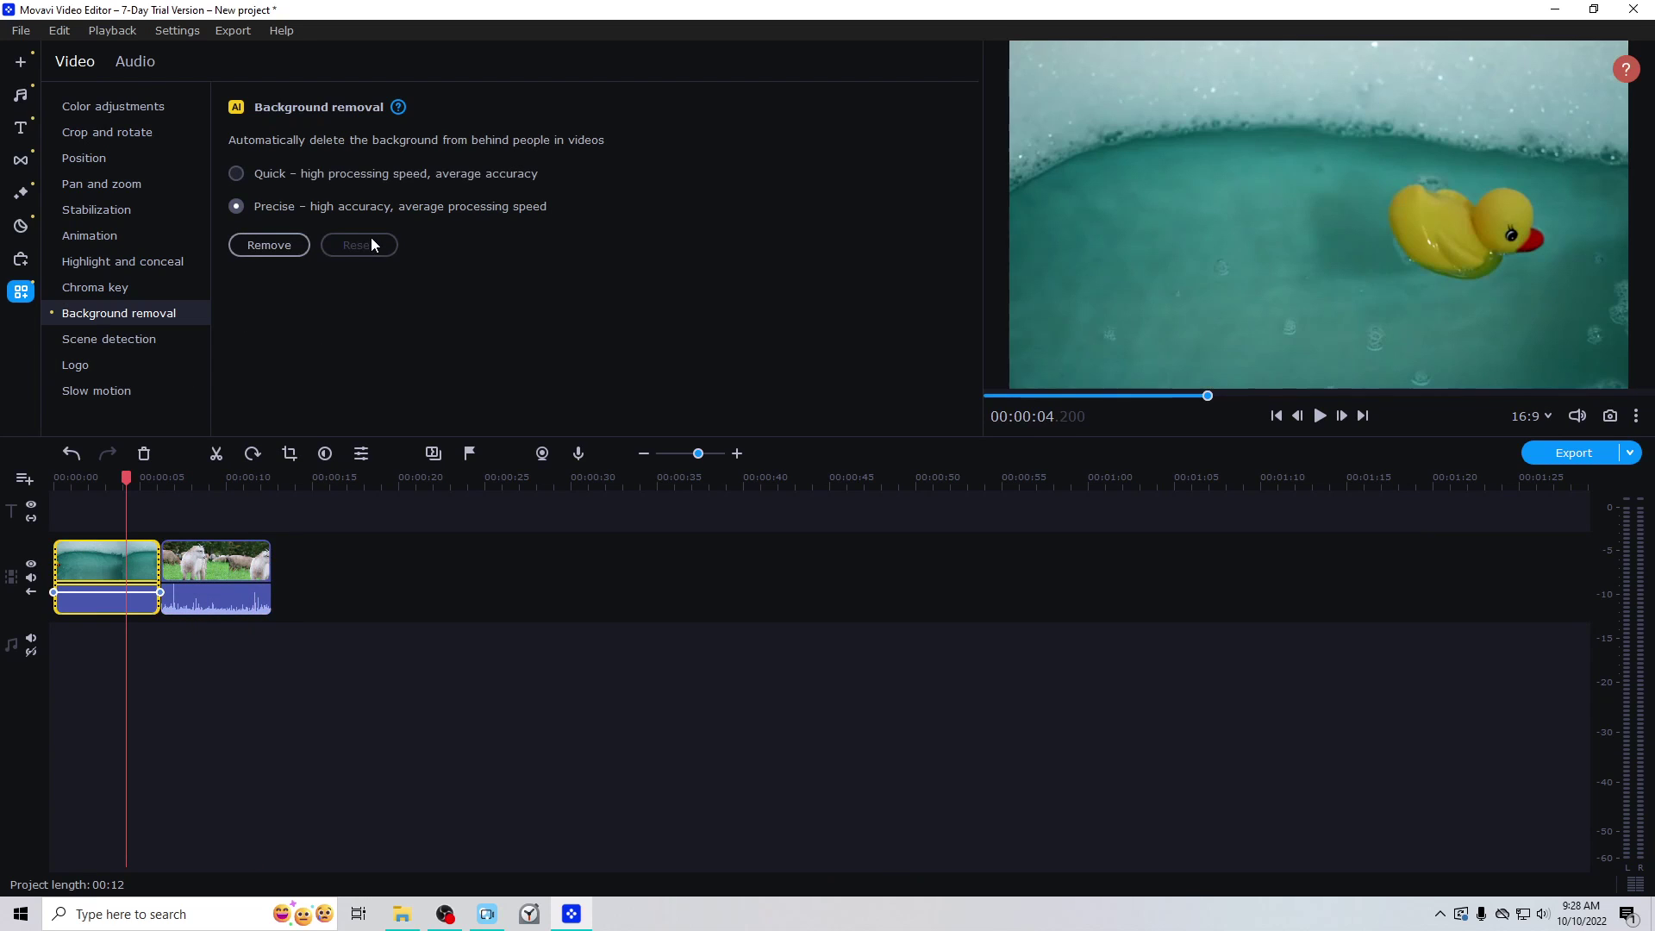
left_click(65, 476)
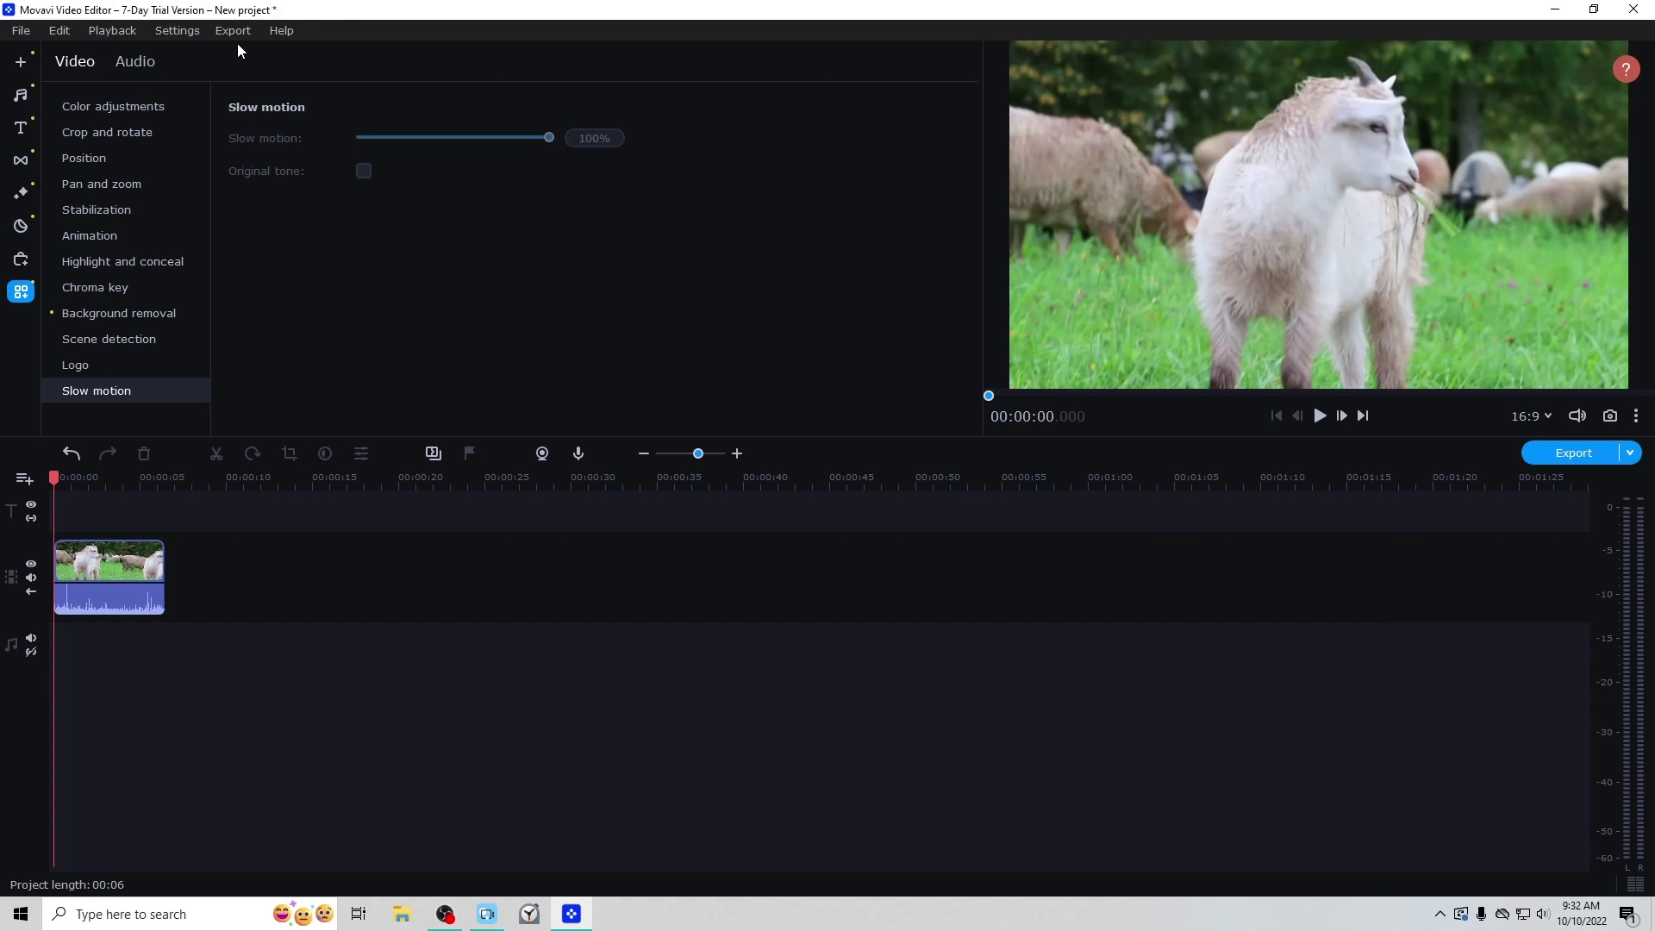
Choose Upload to TikTok from the Export menu
left_click(236, 30)
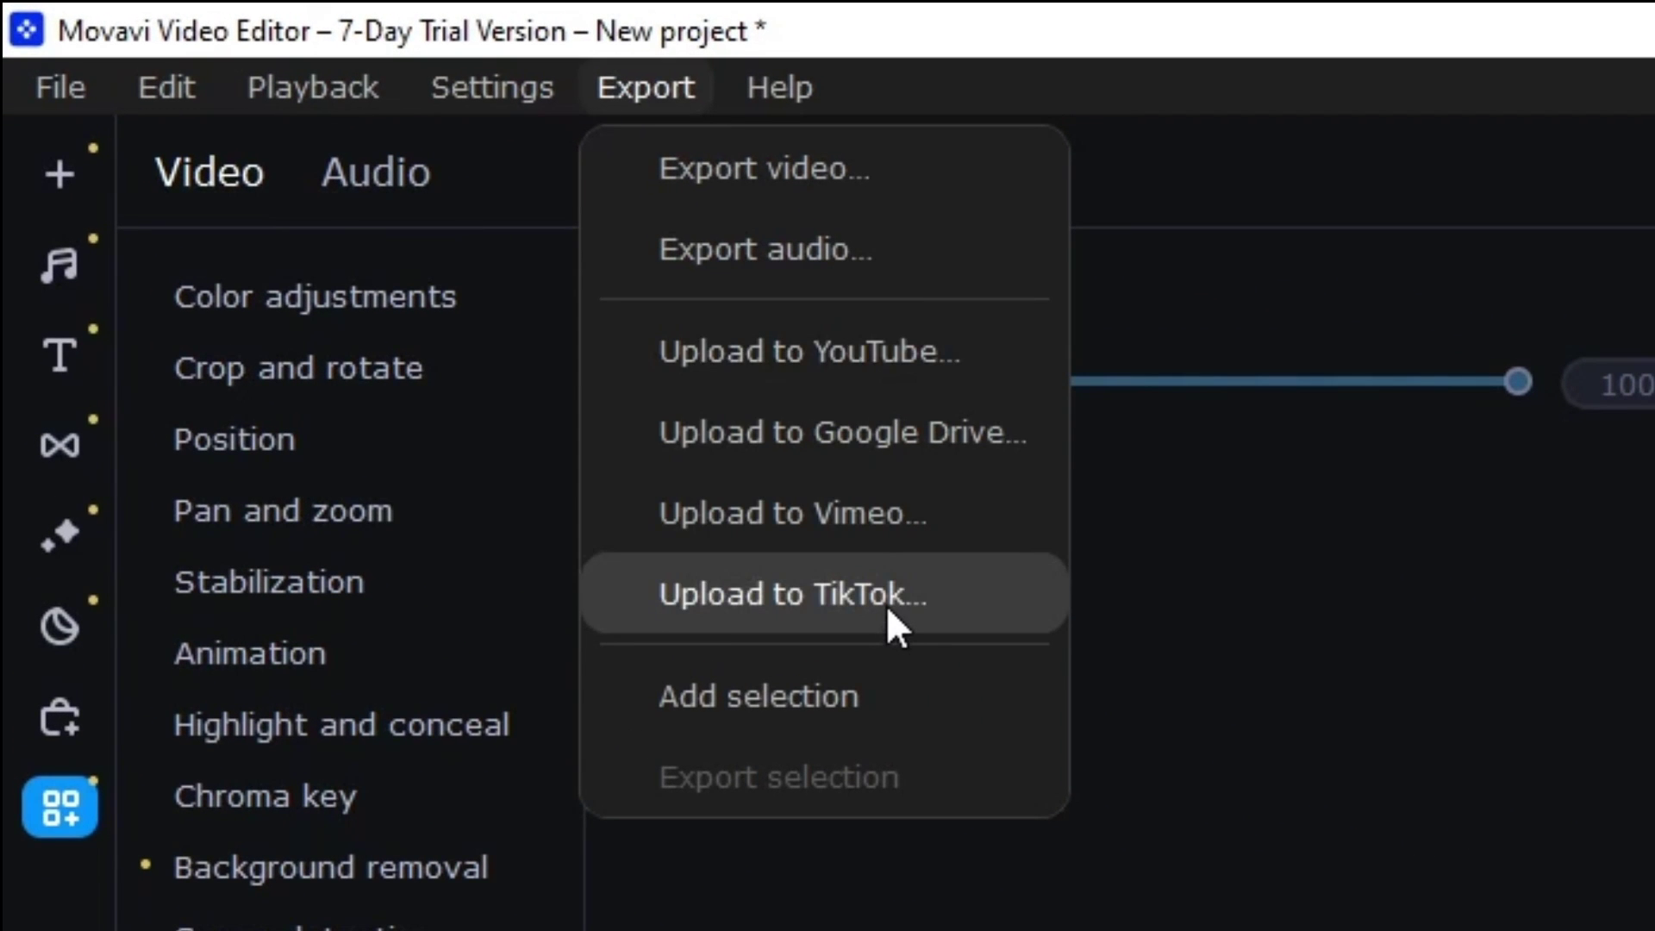
left_click(886, 603)
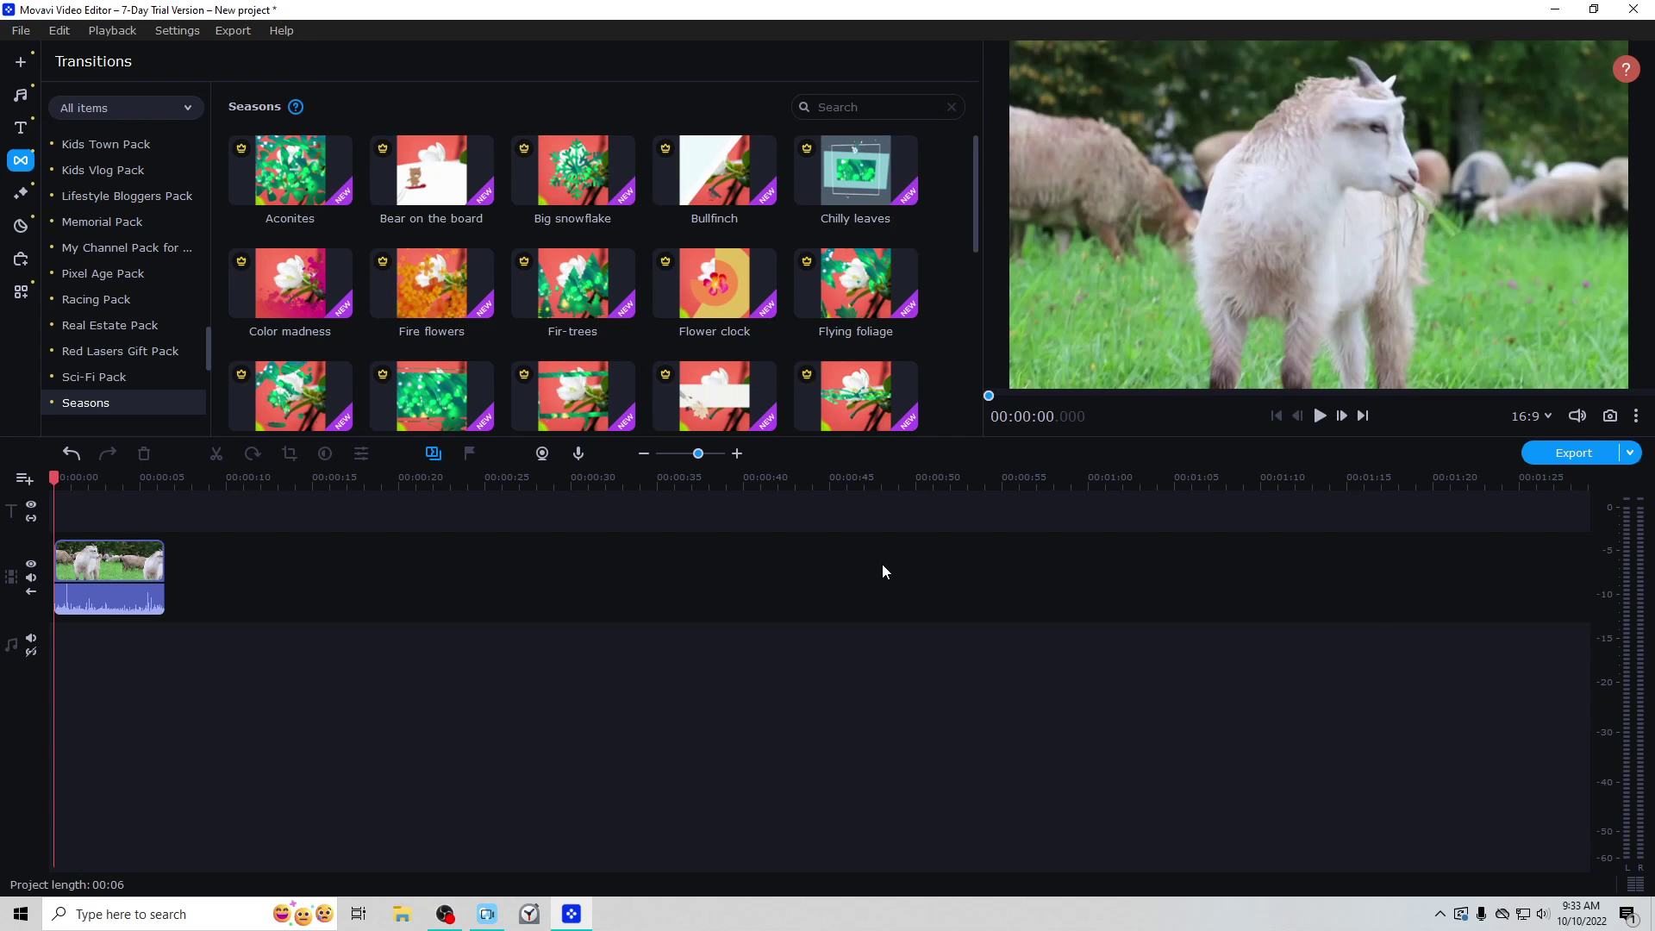
Open Background removal from the More tools list in the left toolbar
left_click(20, 292)
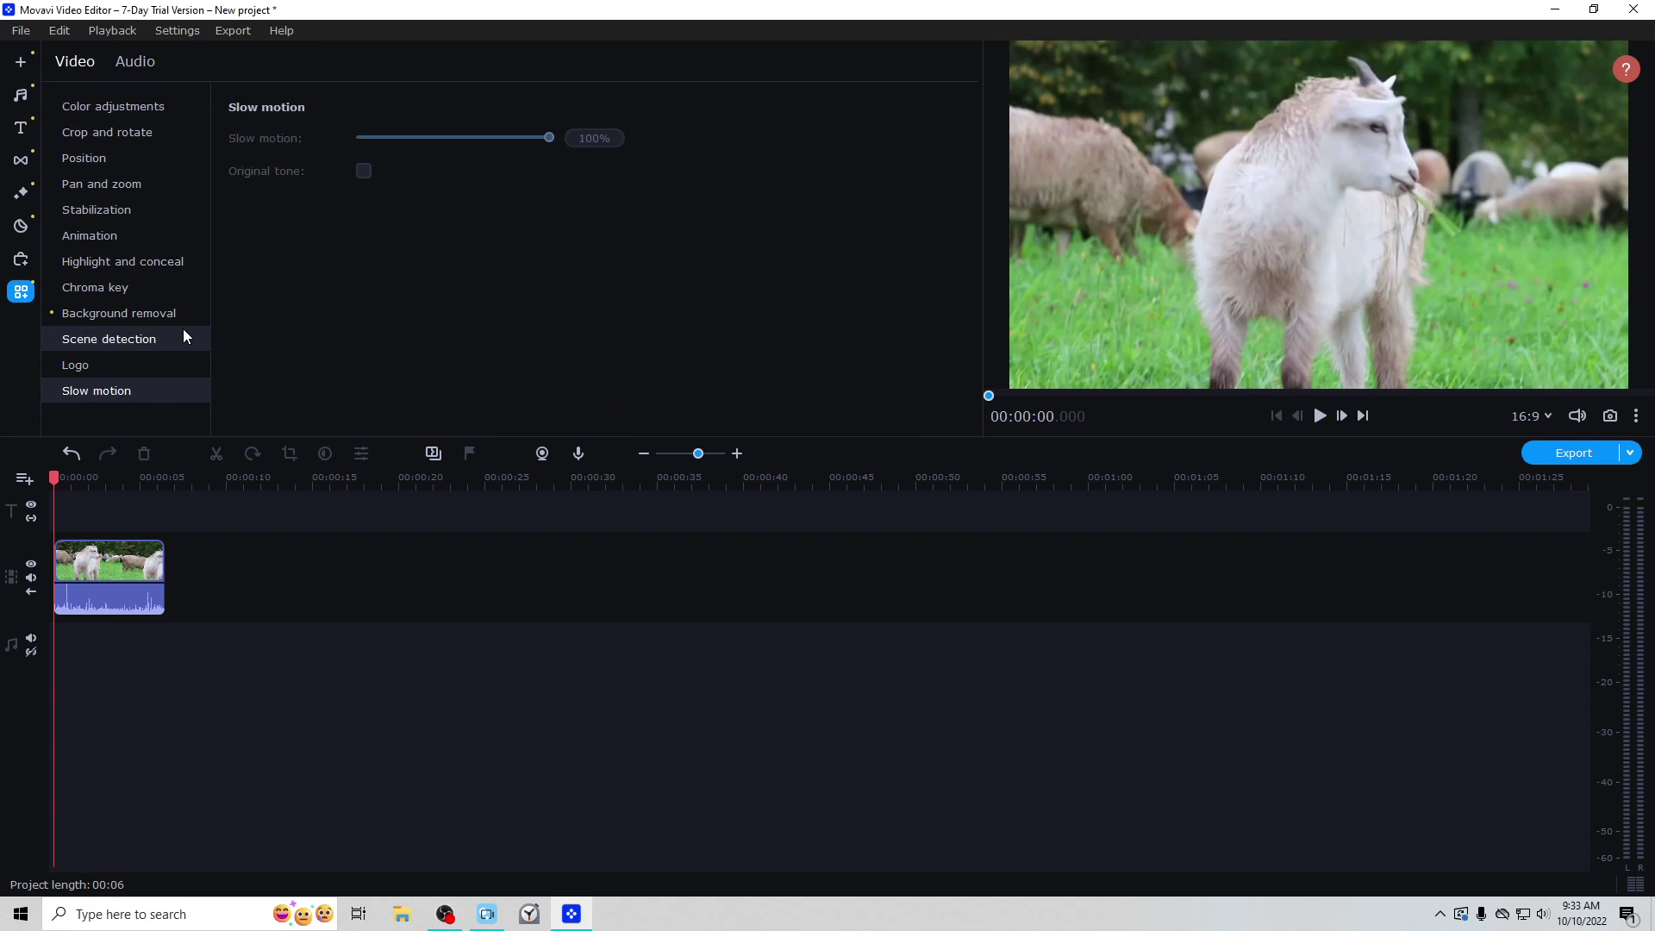
left_click(158, 317)
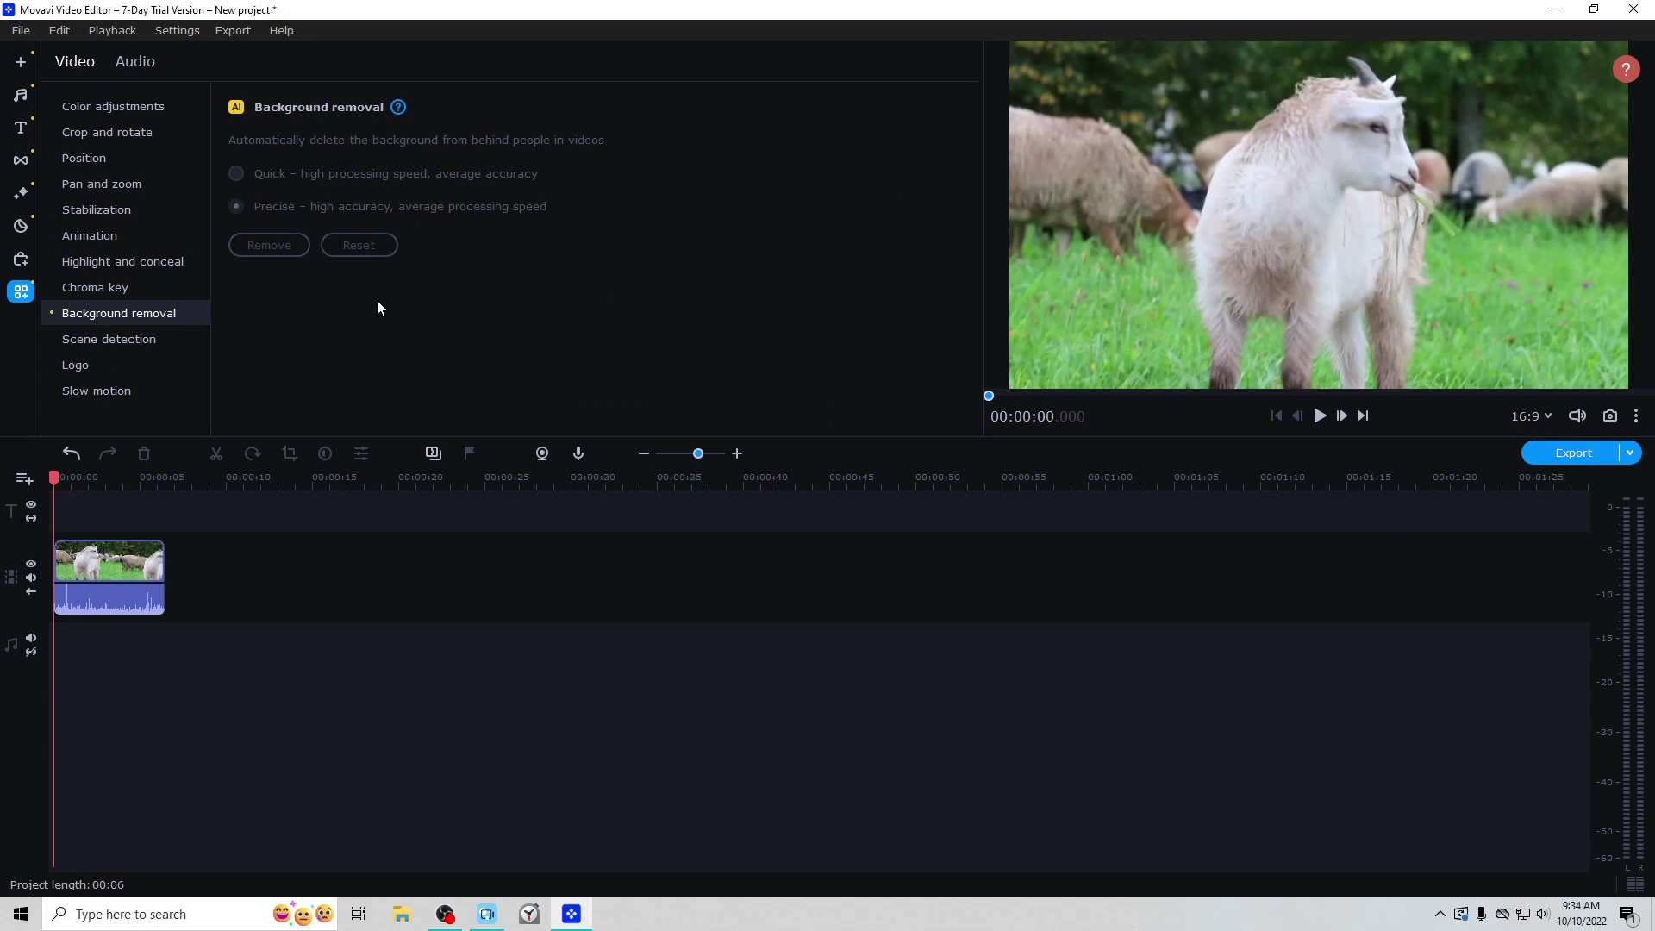